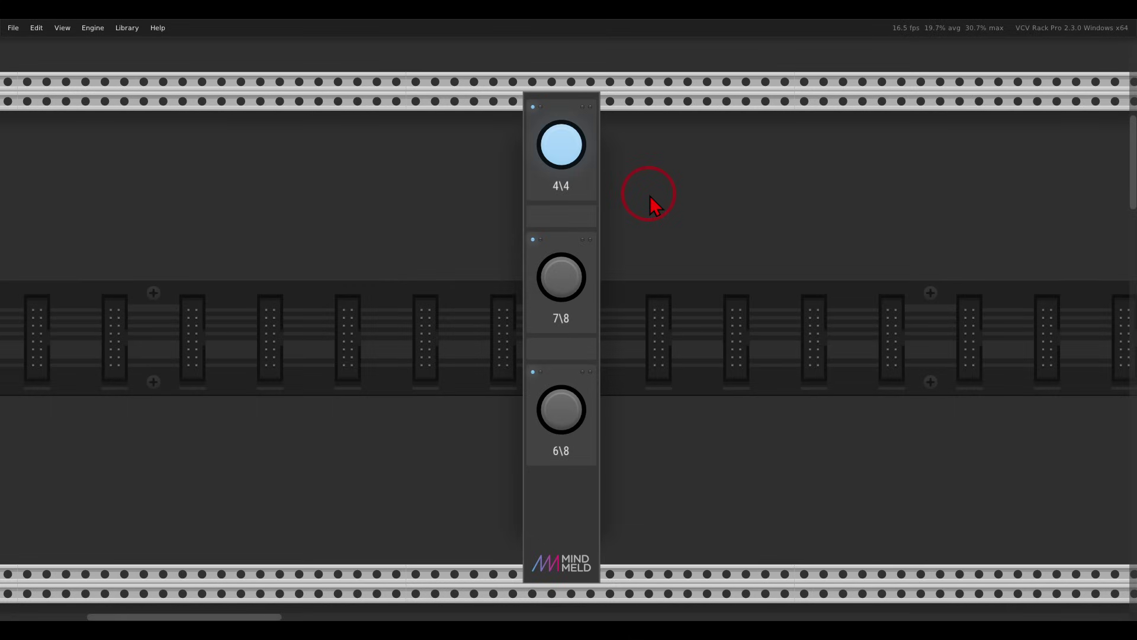
# Stop the 4\4 pattern, and play the 7\8 and 6\8 patterns one at a time, switching each off again
pyautogui.click(560, 148)
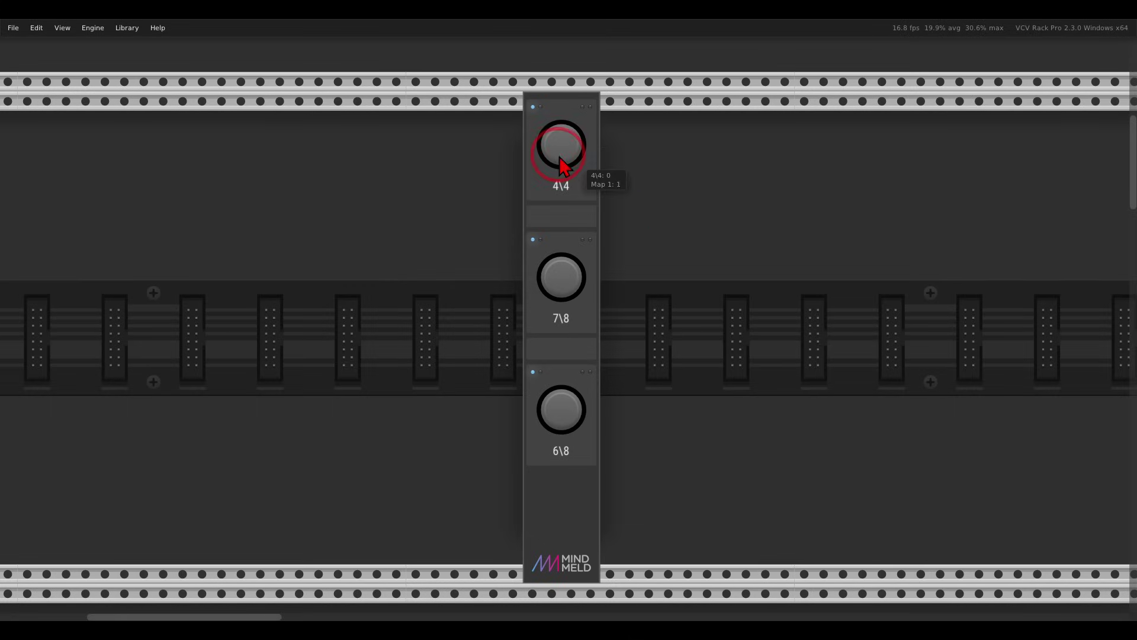
pyautogui.click(563, 278)
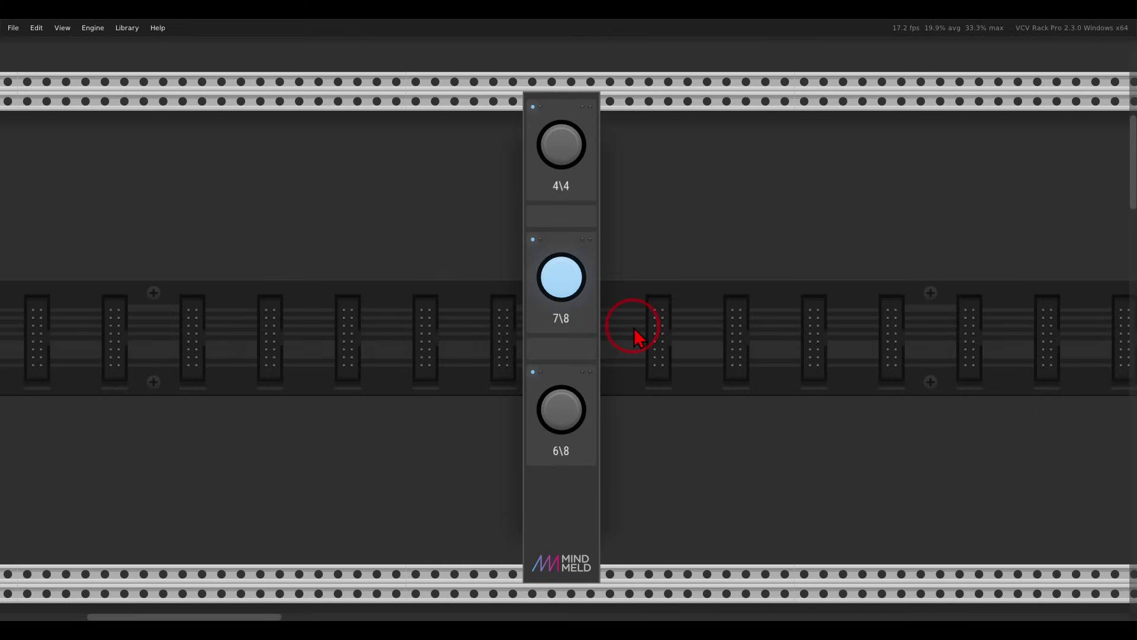
pyautogui.click(560, 280)
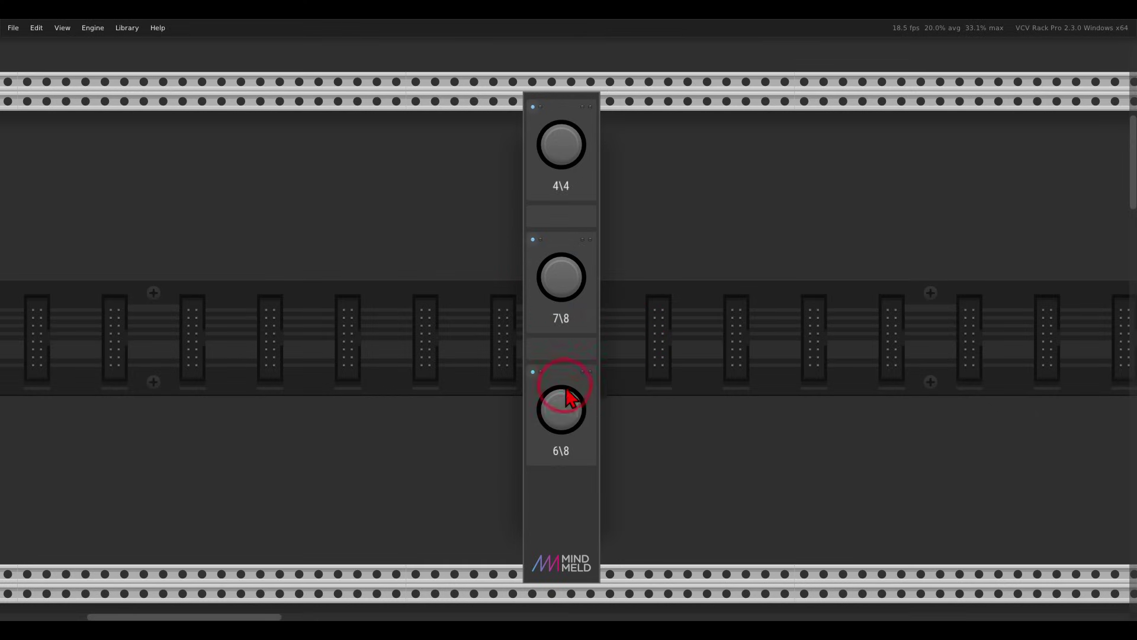
pyautogui.click(571, 415)
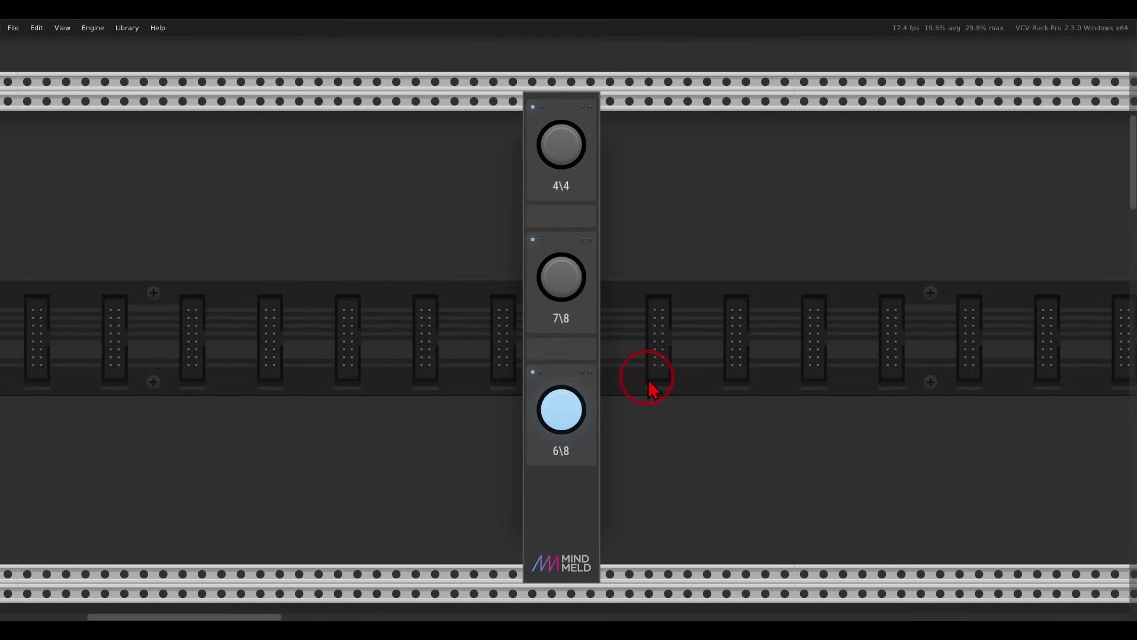
pyautogui.click(564, 408)
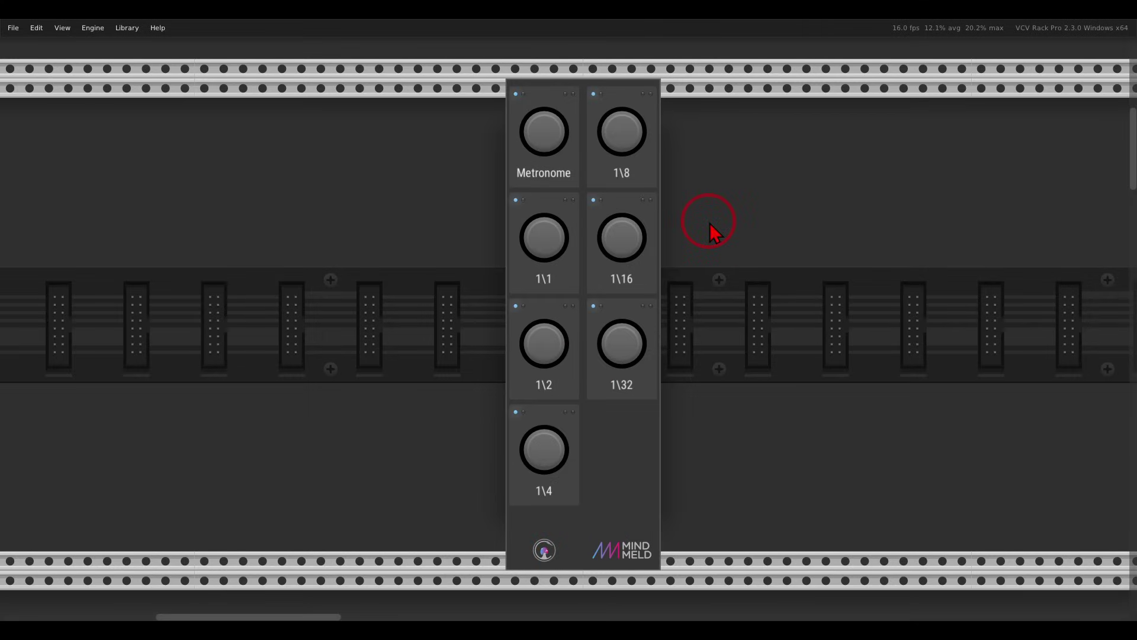
# Start the metronome and play the 1\1, 1\2 and 1\4 note divisions over it one at a time
pyautogui.click(551, 135)
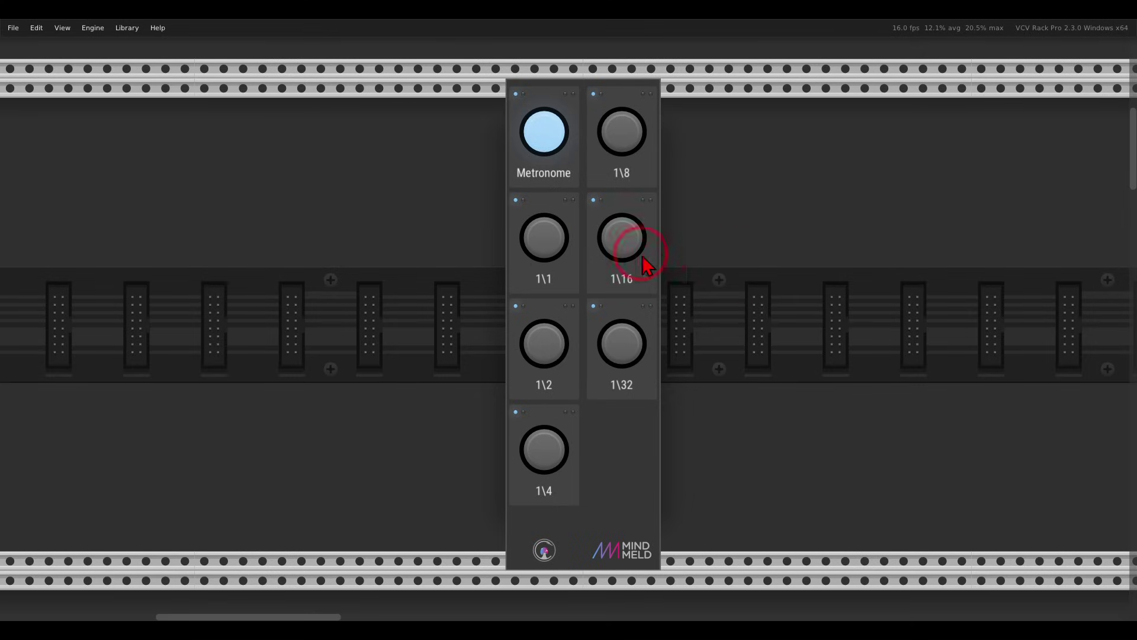
pyautogui.click(542, 237)
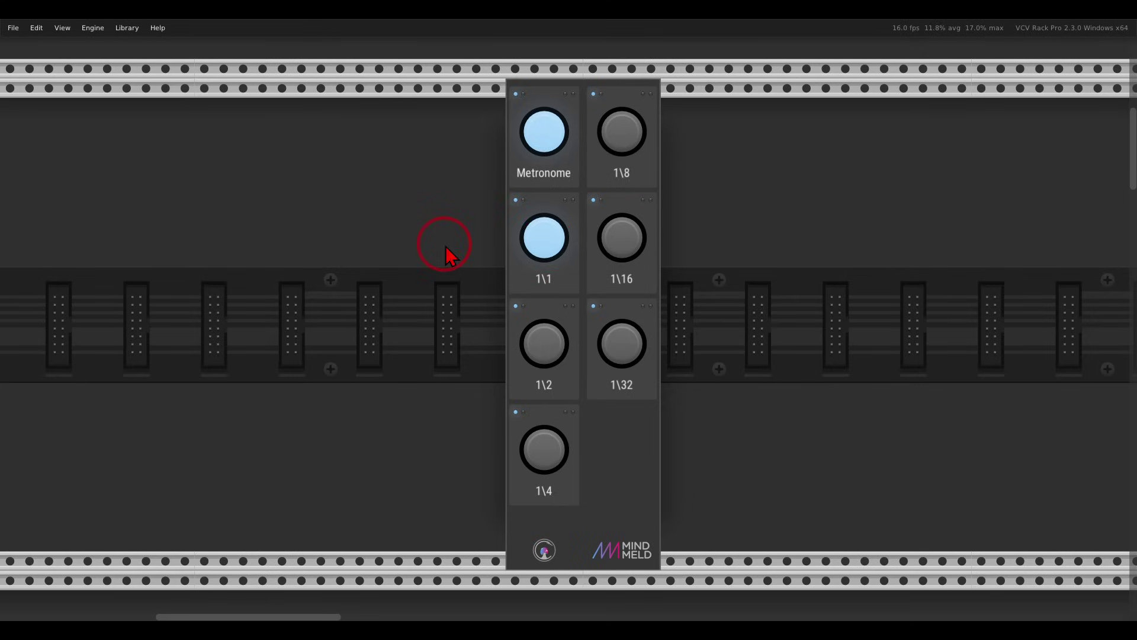
pyautogui.click(544, 344)
pyautogui.click(543, 237)
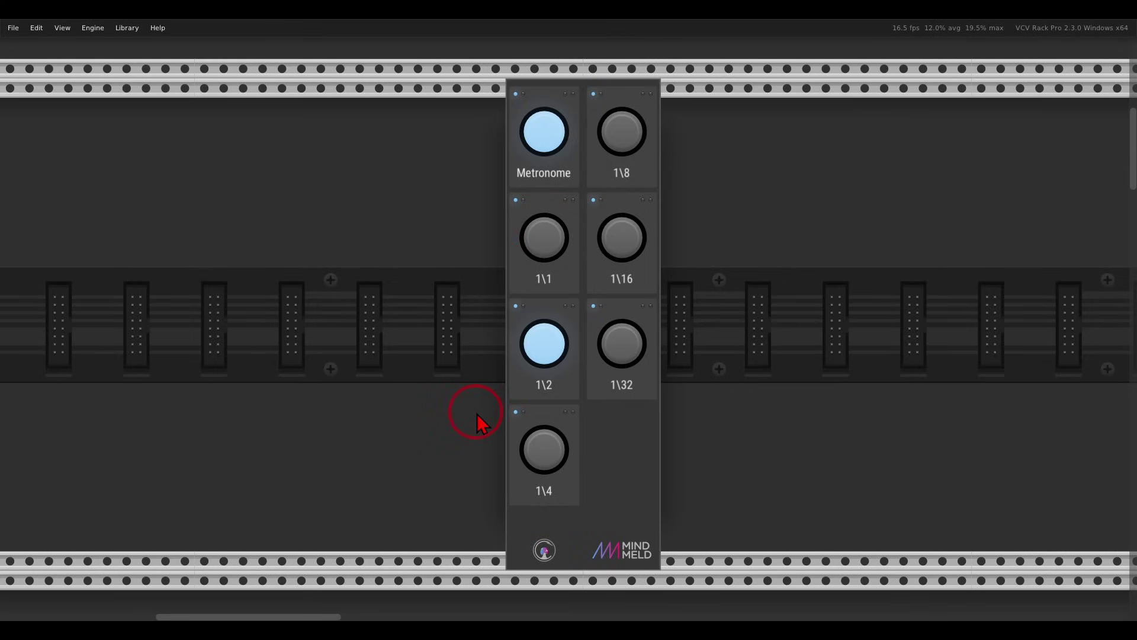
pyautogui.click(539, 452)
pyautogui.click(533, 353)
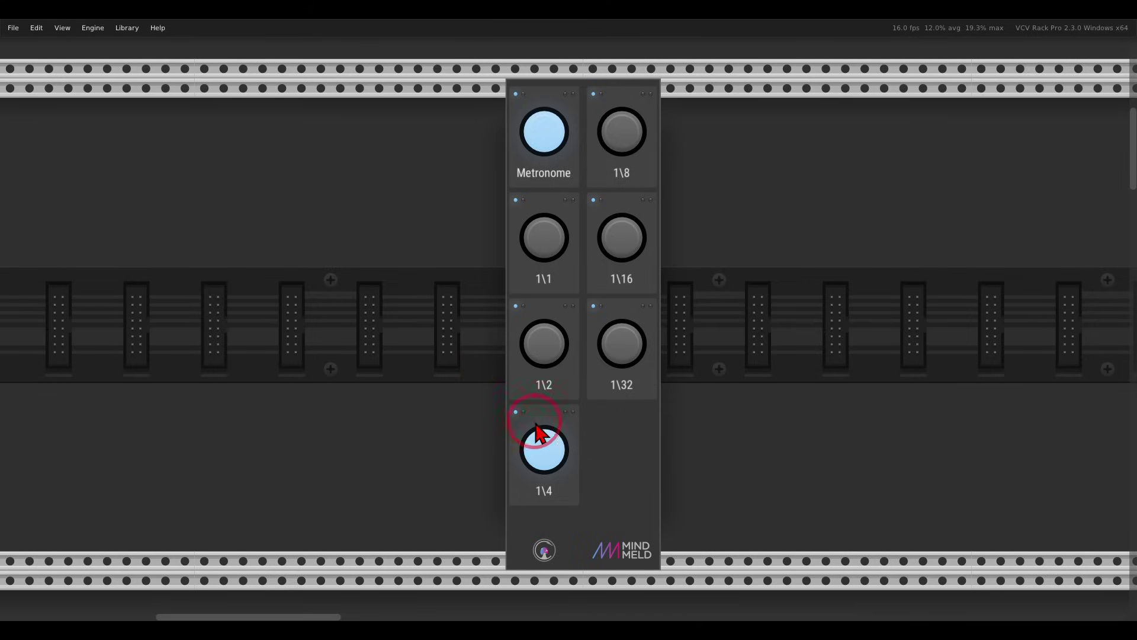
pyautogui.click(544, 450)
# Play the 1\8, 1\16 and 1\32 divisions over the metronome one at a time, and switch the metronome off
pyautogui.click(623, 138)
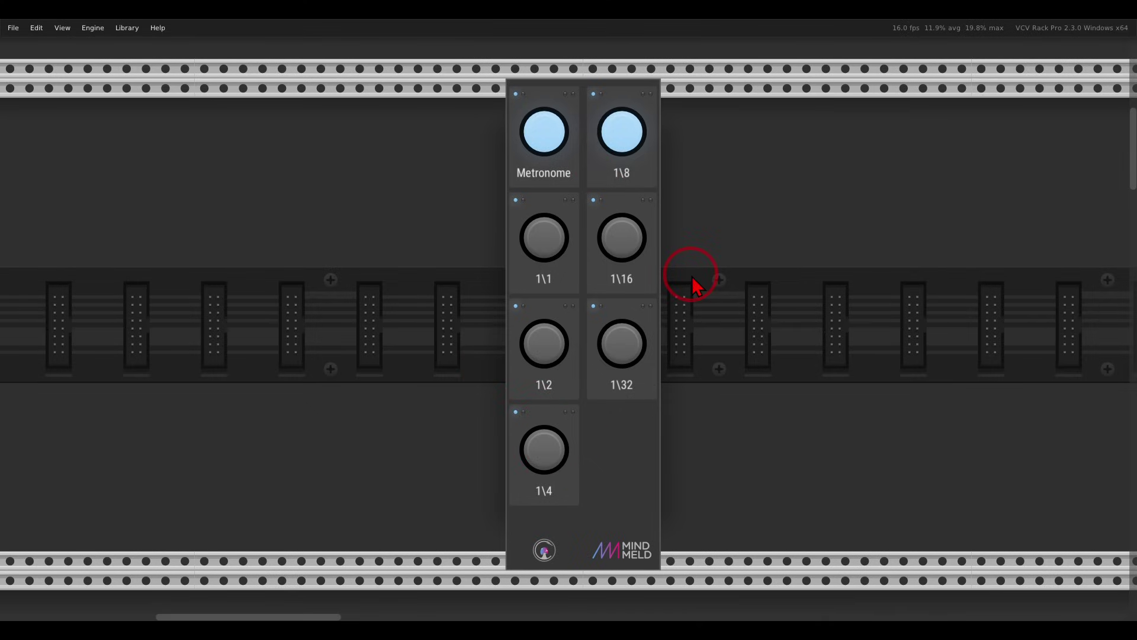
pyautogui.click(622, 135)
pyautogui.click(621, 239)
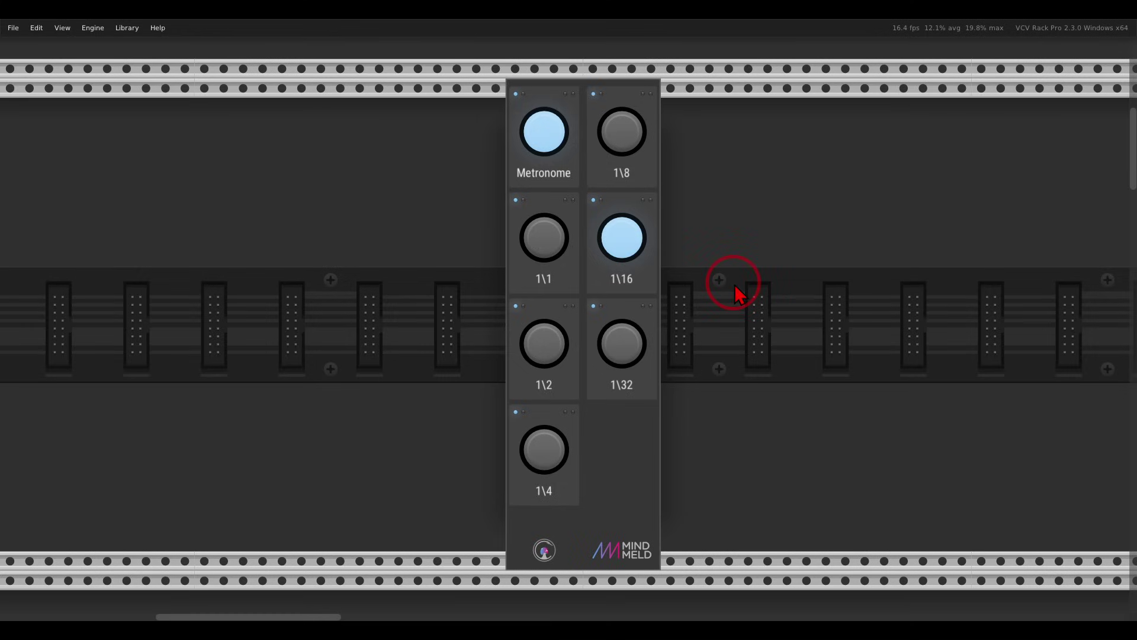
pyautogui.click(625, 243)
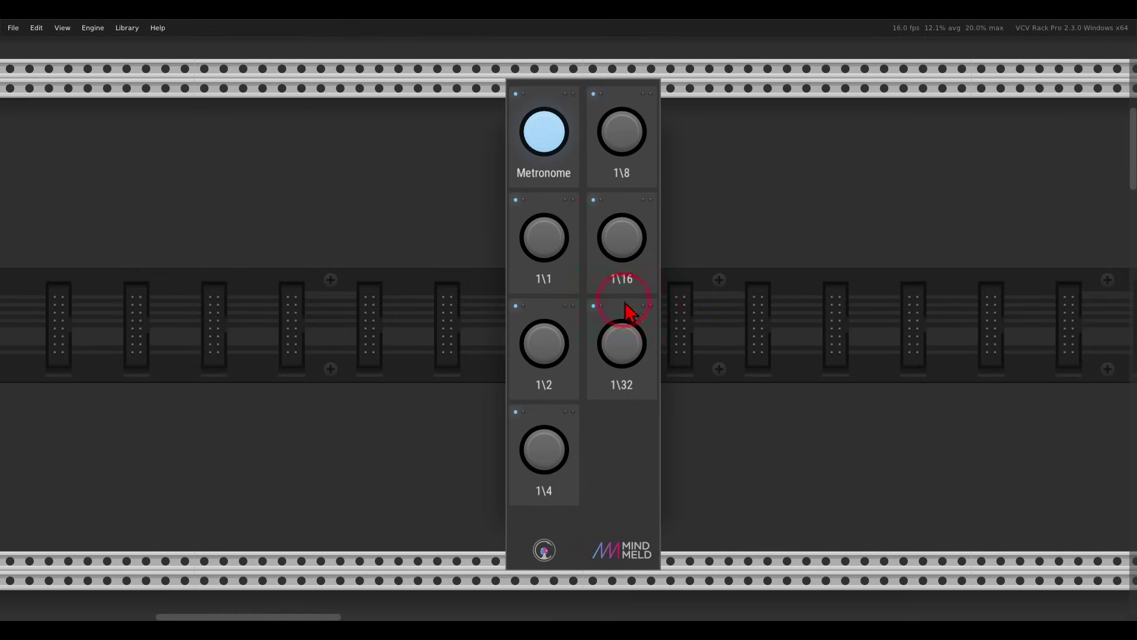
pyautogui.click(622, 343)
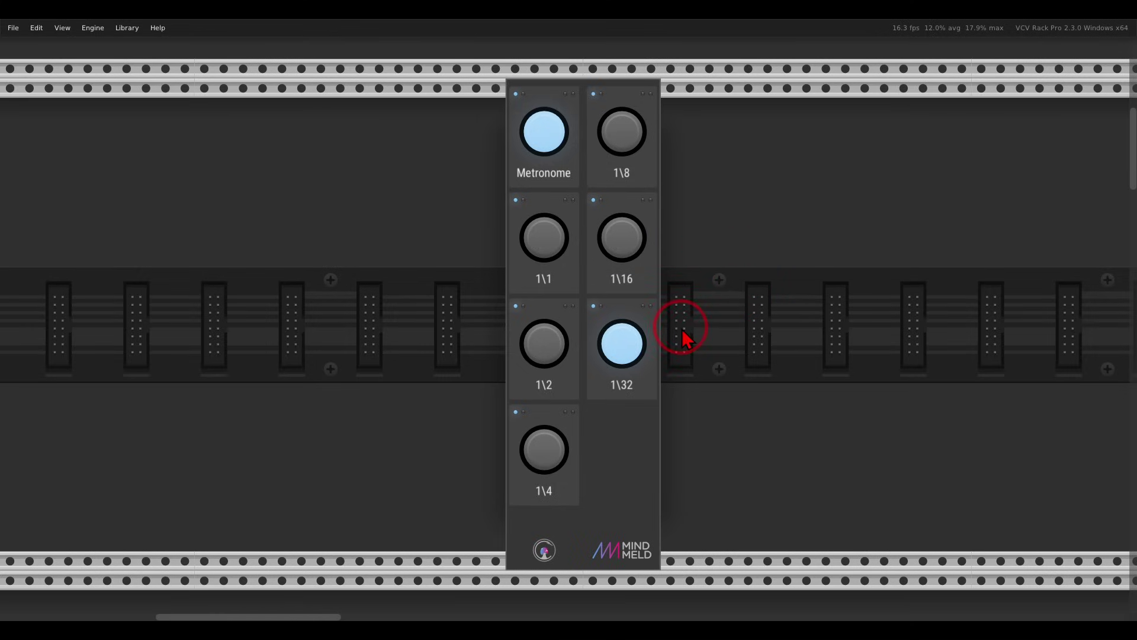
pyautogui.click(640, 349)
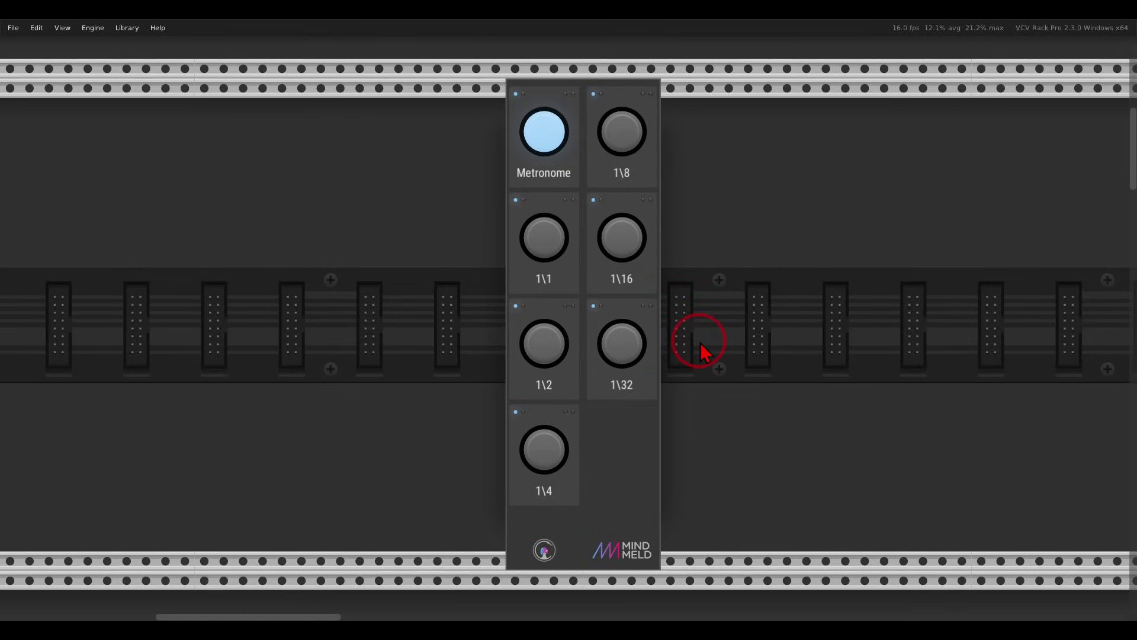
pyautogui.click(548, 146)
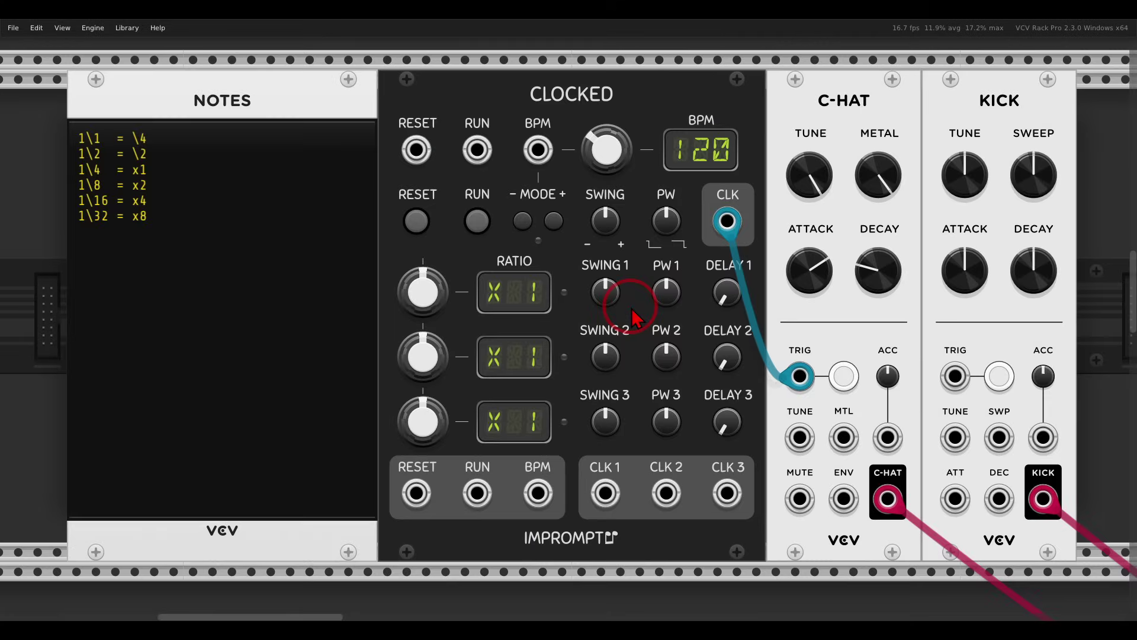
# Run the Clocked module with the clock 1 ratio at /4 and patch CLK 1 to the Kick's TRIG input
pyautogui.click(477, 221)
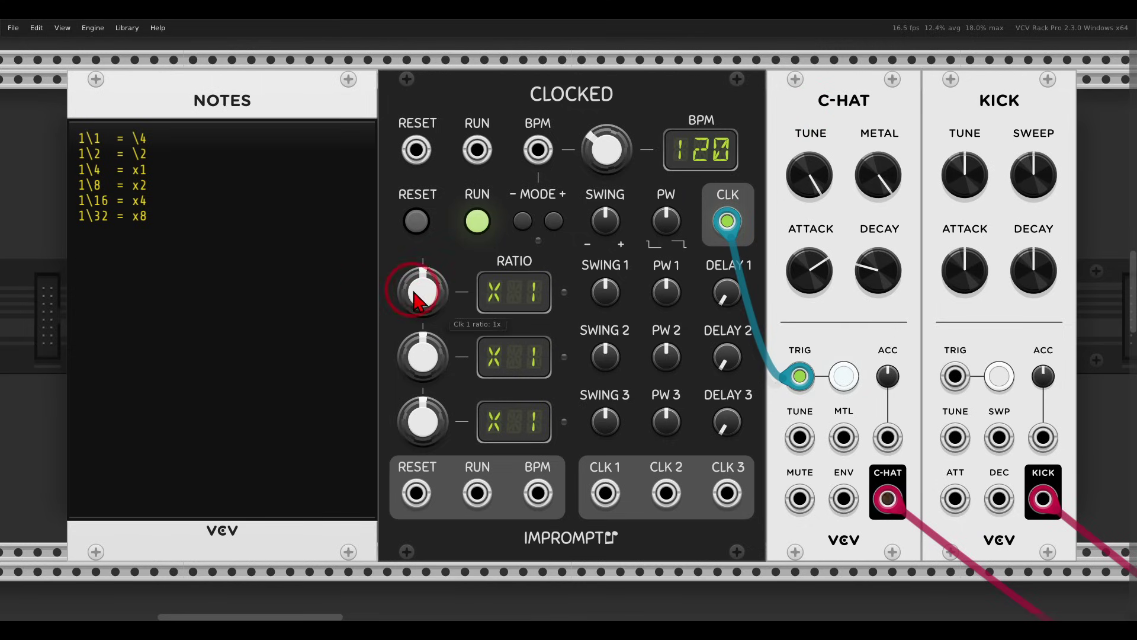
pyautogui.moveTo(408, 286); pyautogui.dragTo(117, 189)
pyautogui.moveTo(604, 493); pyautogui.dragTo(951, 385)
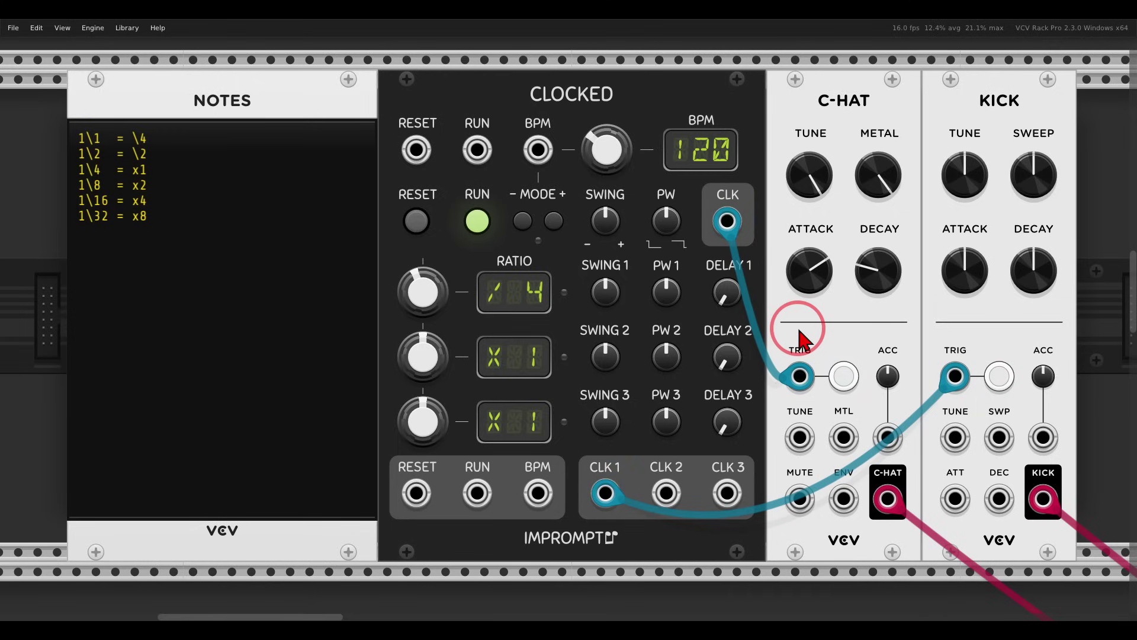
# Step the clock 1 ratio through x1, x2 and x4 to compare the kick's timing, and stop the clock
pyautogui.moveTo(407, 284); pyautogui.dragTo(463, 256)
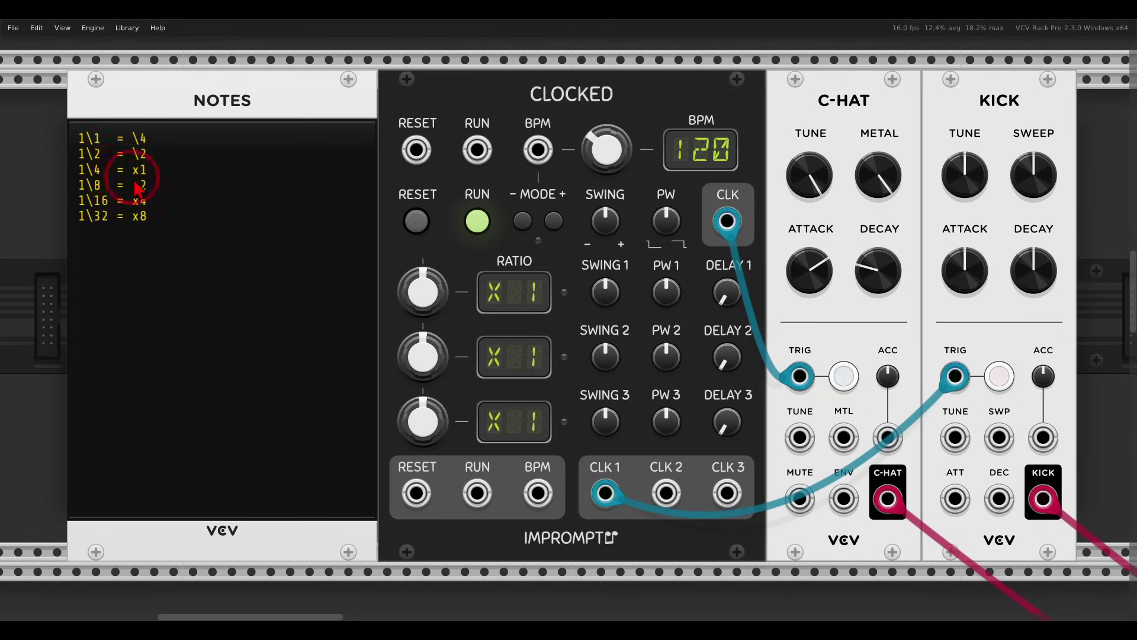
pyautogui.moveTo(410, 307); pyautogui.dragTo(459, 273)
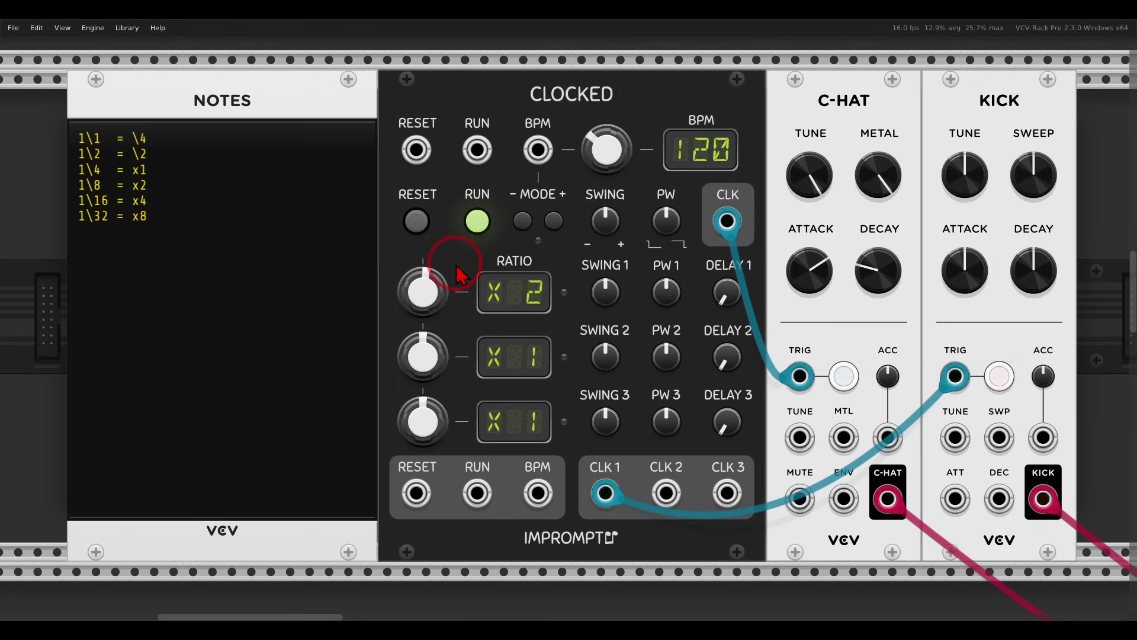
pyautogui.moveTo(414, 285); pyautogui.dragTo(417, 287)
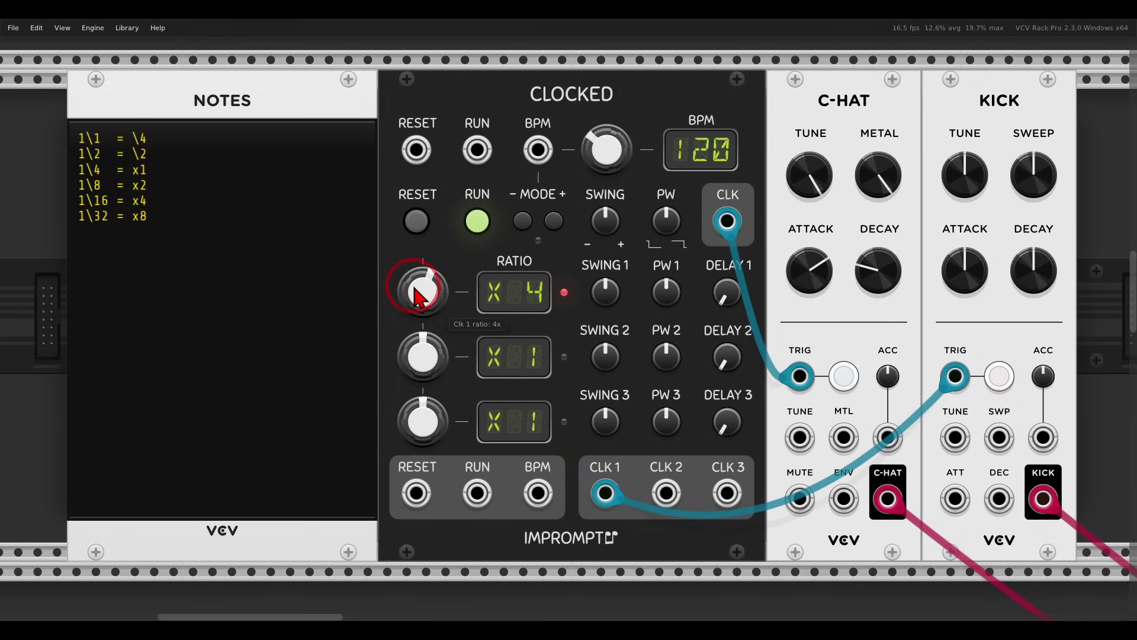
pyautogui.click(476, 225)
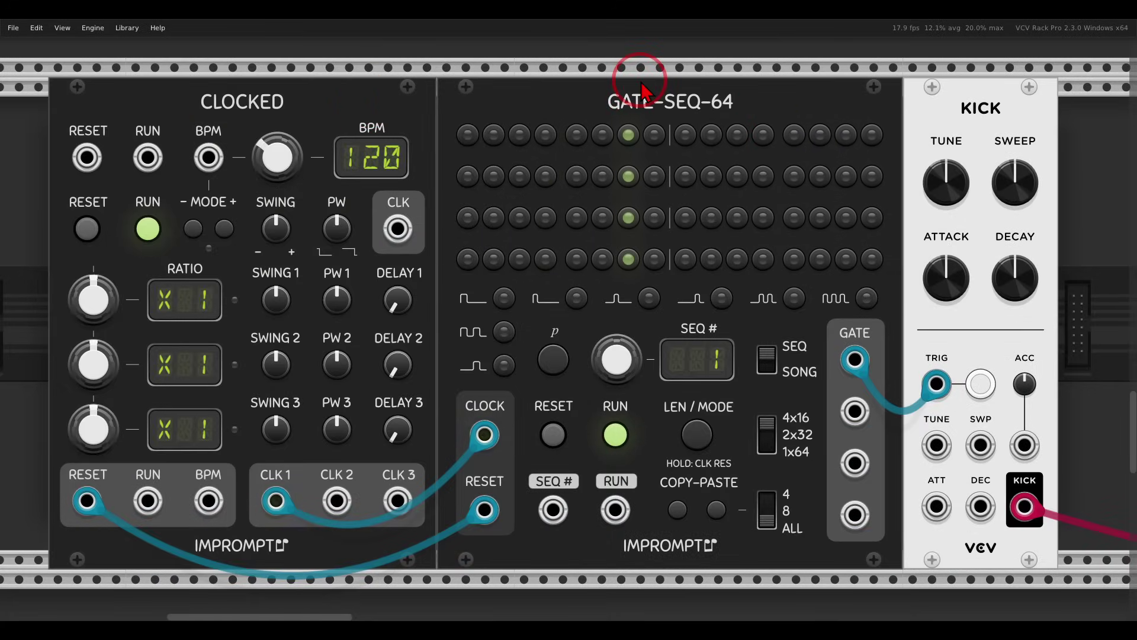
pyautogui.moveTo(983, 89)
pyautogui.mouseDown()
pyautogui.moveTo(951, 118)
pyautogui.moveTo(1011, 112)
pyautogui.mouseUp()
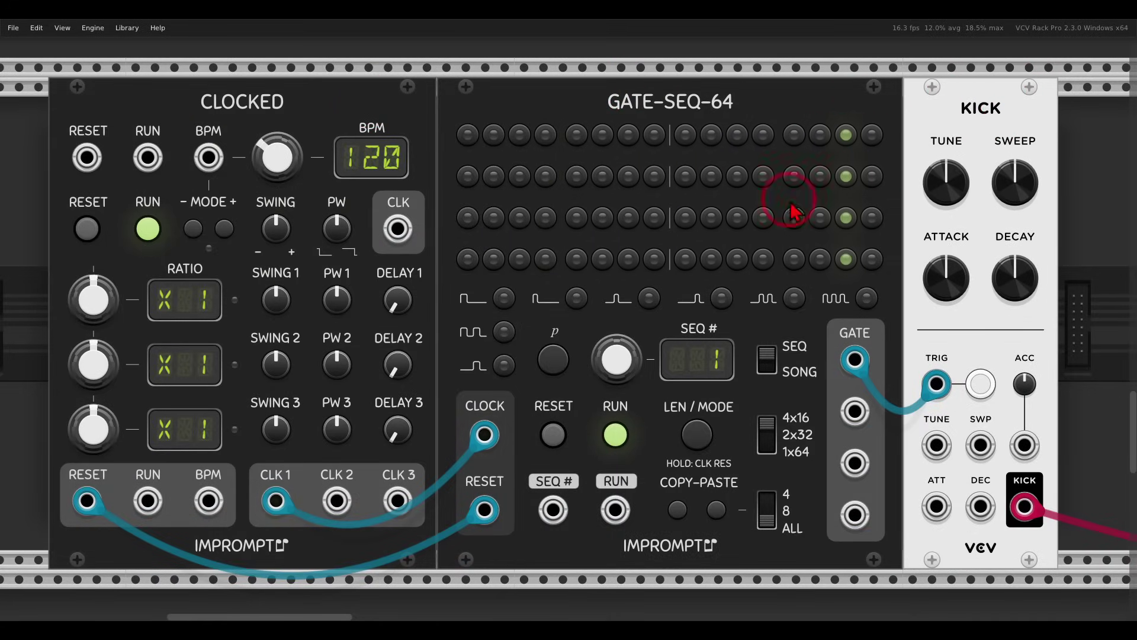
pyautogui.moveTo(213, 275)
pyautogui.mouseDown()
pyautogui.moveTo(152, 274)
pyautogui.moveTo(142, 301)
pyautogui.moveTo(175, 327)
pyautogui.moveTo(218, 323)
pyautogui.moveTo(225, 276)
pyautogui.mouseUp()
pyautogui.moveTo(457, 108); pyautogui.dragTo(544, 112)
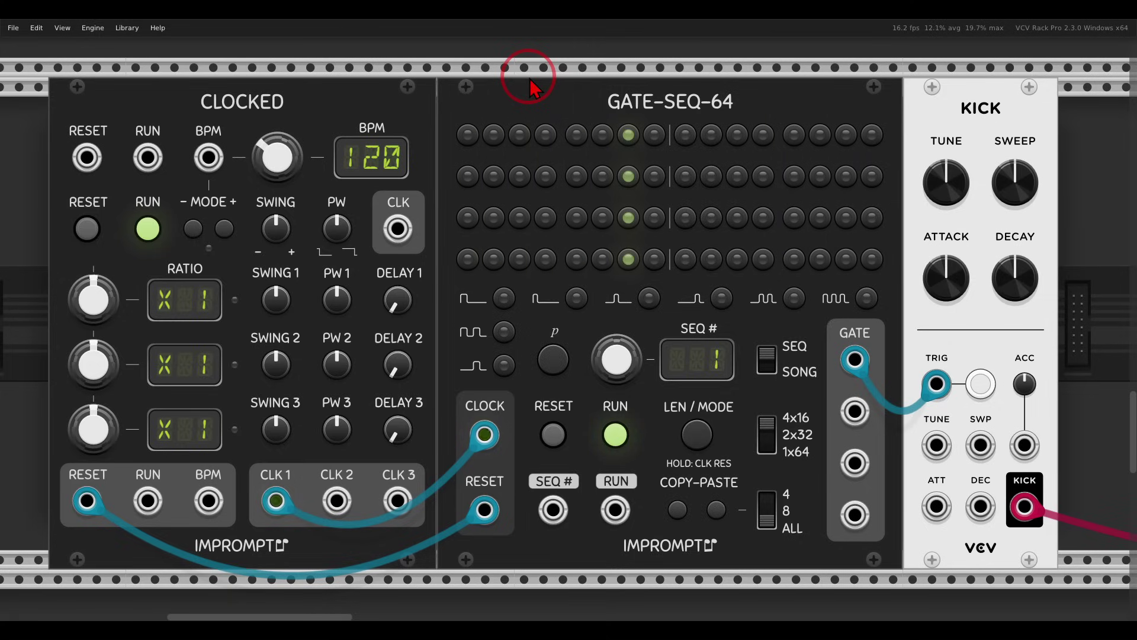
# Turn on all 16 gate steps in the first row of Gate-Seq-64
pyautogui.click(467, 135)
pyautogui.click(493, 135)
pyautogui.click(519, 135)
pyautogui.click(546, 135)
pyautogui.click(576, 135)
pyautogui.click(603, 135)
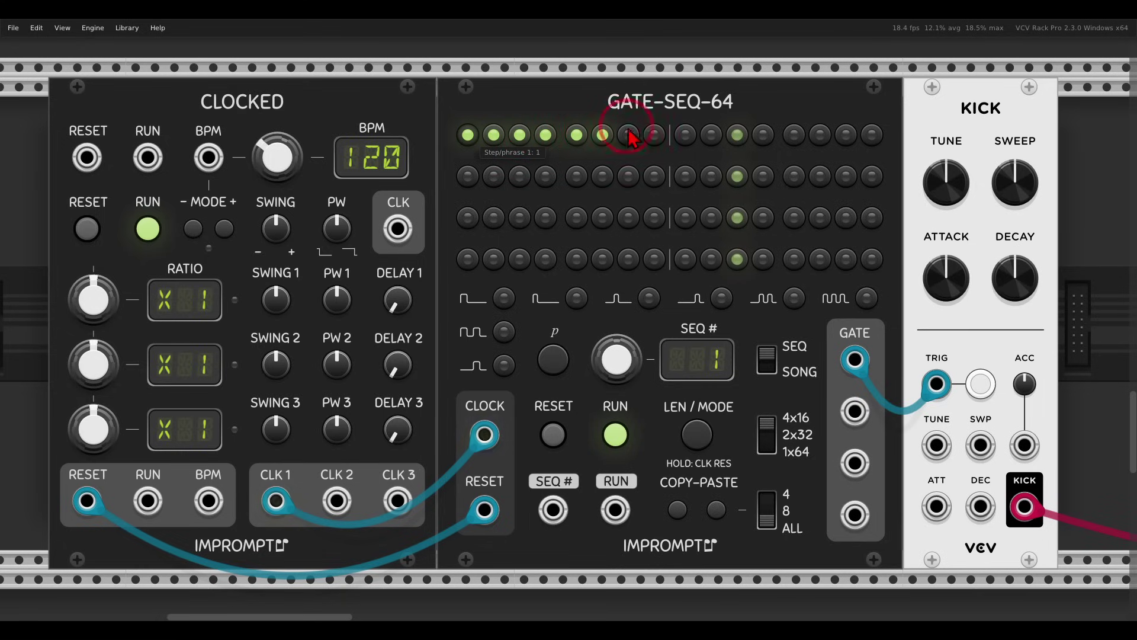
pyautogui.click(628, 135)
pyautogui.click(654, 135)
pyautogui.click(686, 136)
pyautogui.click(711, 135)
pyautogui.click(737, 135)
pyautogui.click(764, 135)
pyautogui.click(794, 135)
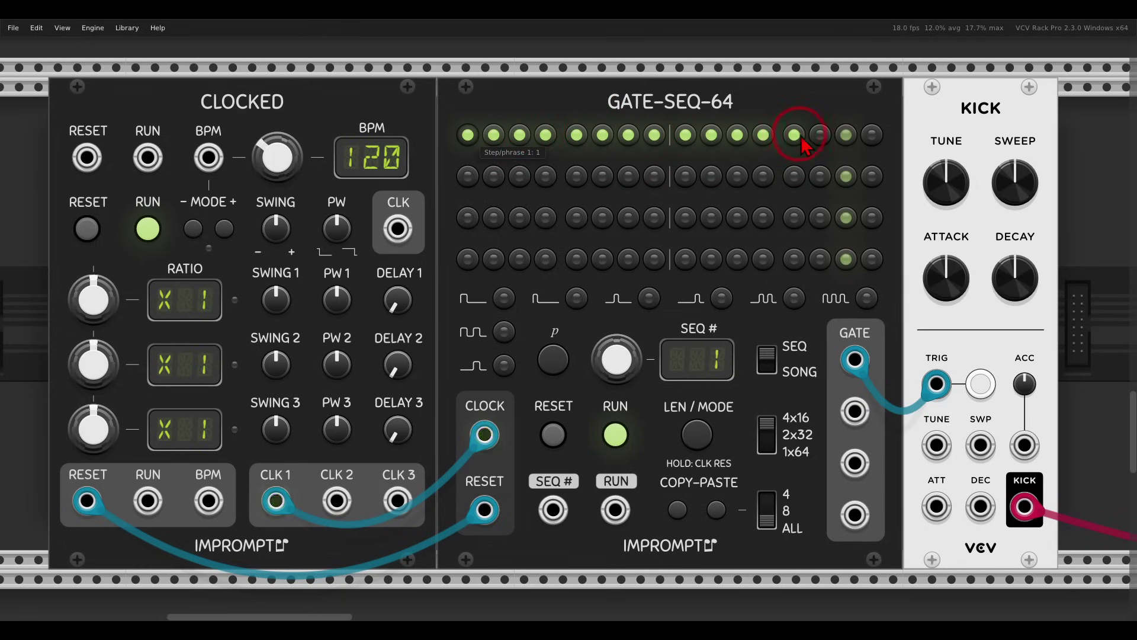
pyautogui.click(820, 135)
pyautogui.click(847, 135)
pyautogui.click(870, 136)
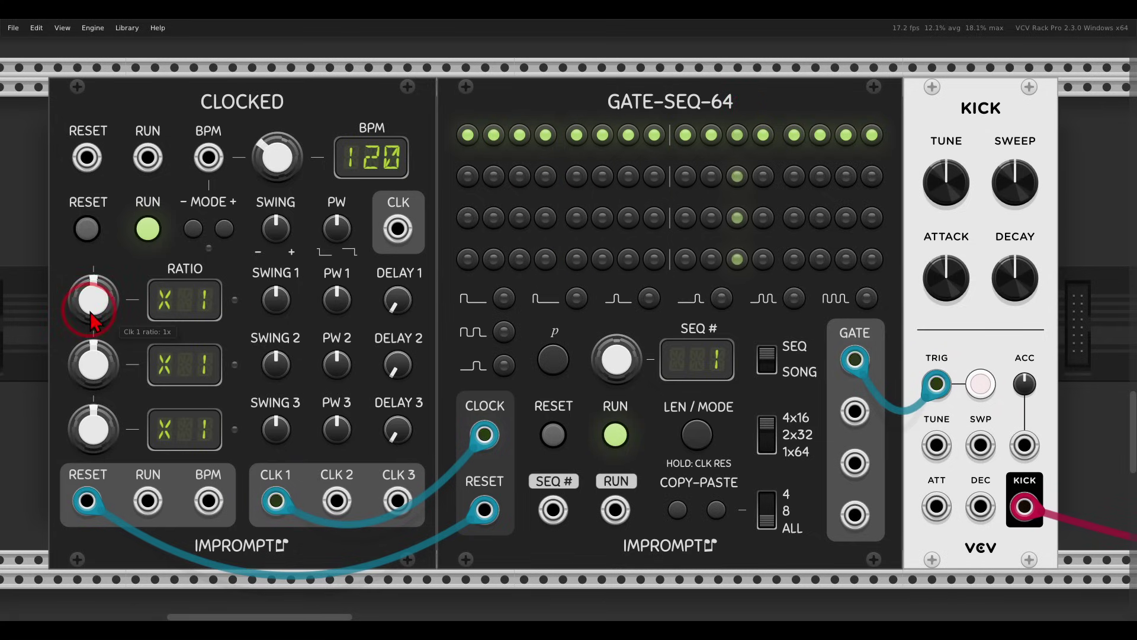
# Set the clock 1 ratio to x2 and reduce the first-row gates to the odd-numbered steps plus step 16
pyautogui.moveTo(89, 299); pyautogui.dragTo(87, 312)
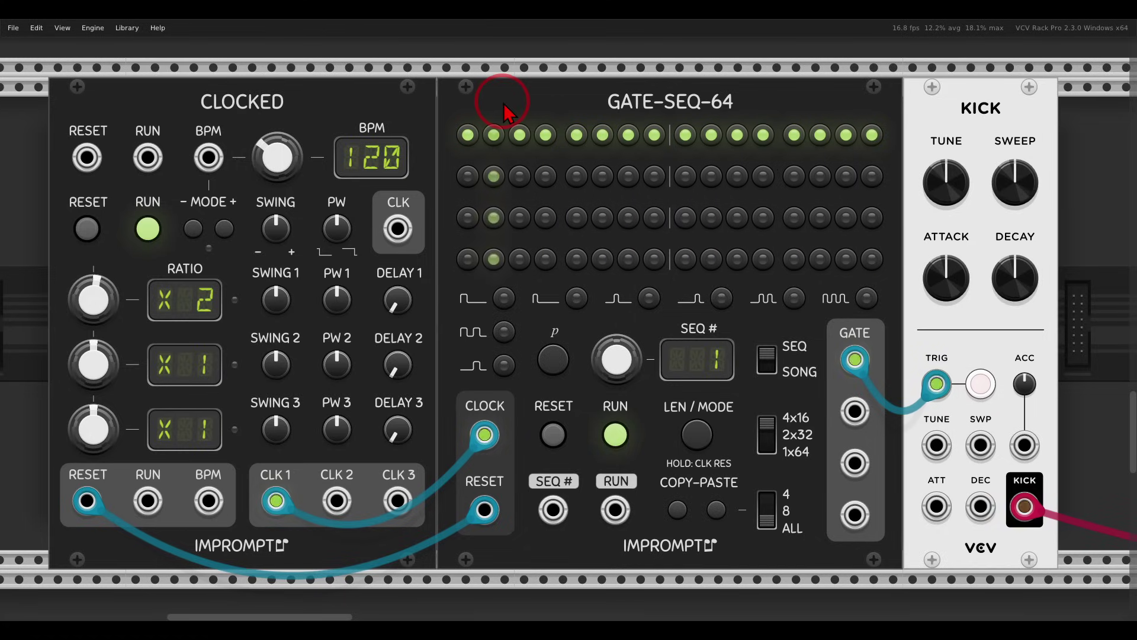
pyautogui.click(493, 135)
pyautogui.click(546, 135)
pyautogui.click(602, 135)
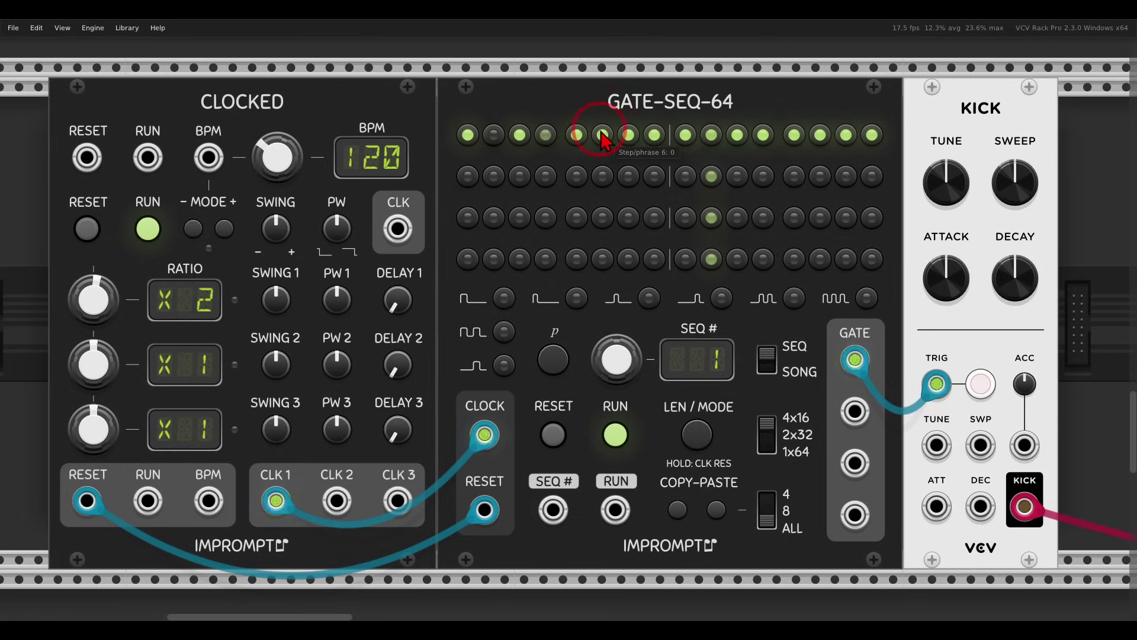
pyautogui.click(654, 135)
pyautogui.click(712, 135)
pyautogui.click(763, 135)
pyautogui.click(820, 135)
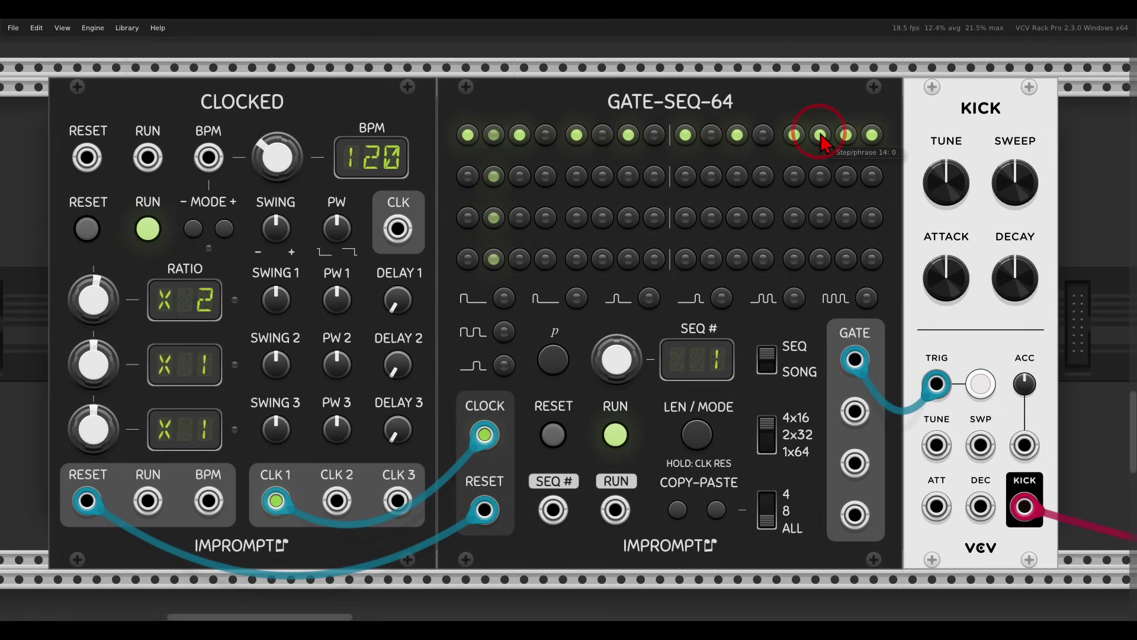
pyautogui.click(873, 135)
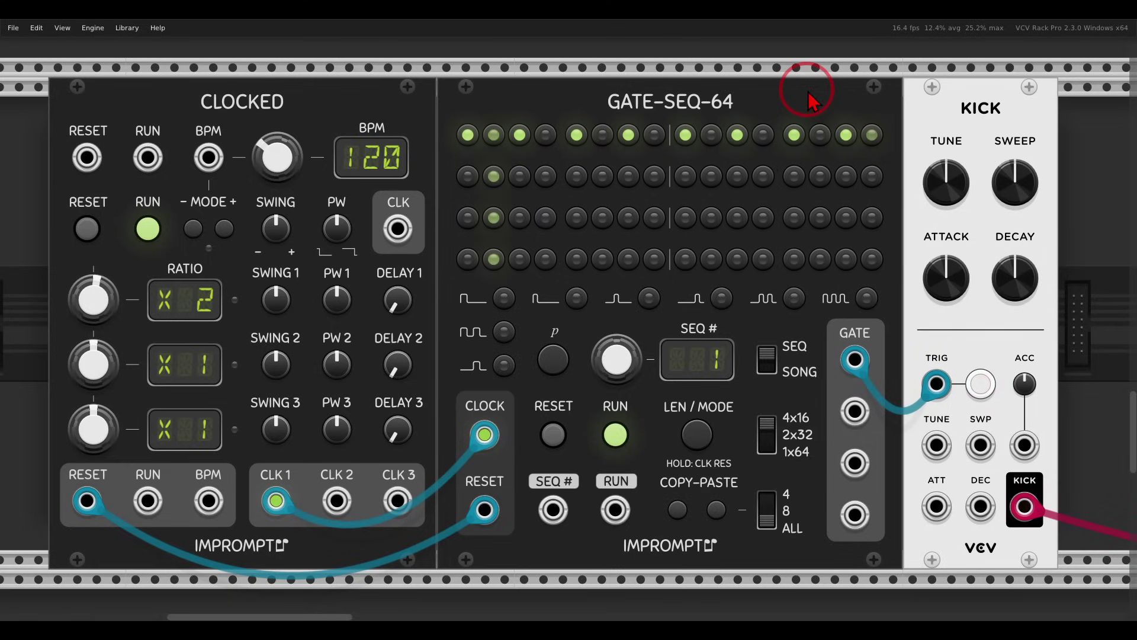
pyautogui.click(872, 135)
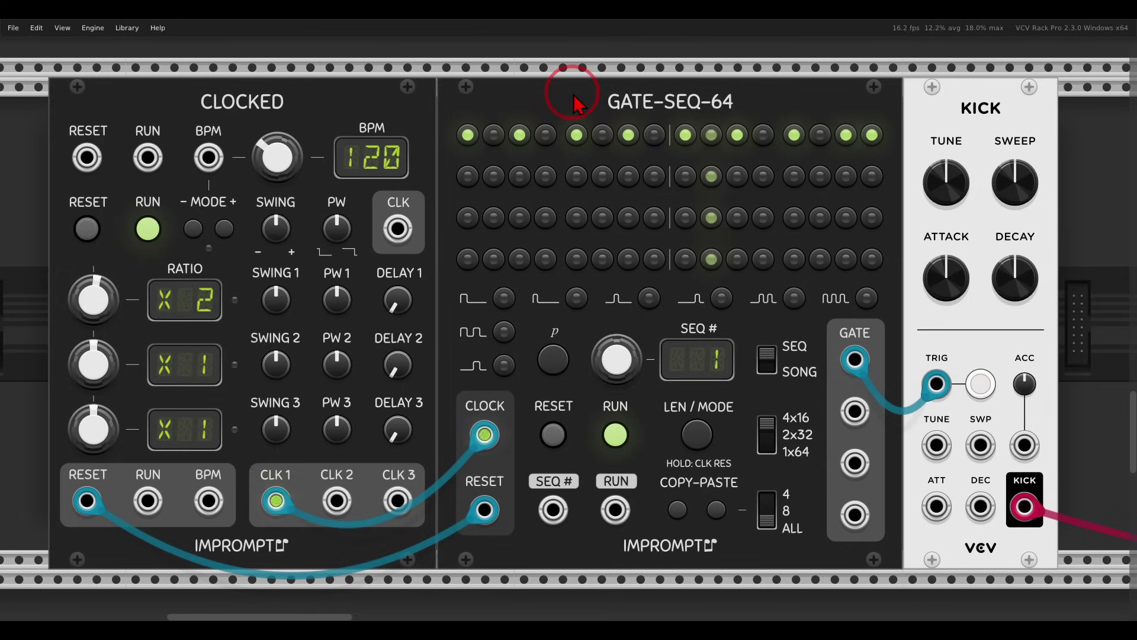
# Clear all remaining active gates from the first row of Gate-Seq-64
pyautogui.click(467, 134)
pyautogui.click(520, 135)
pyautogui.click(576, 134)
pyautogui.click(628, 134)
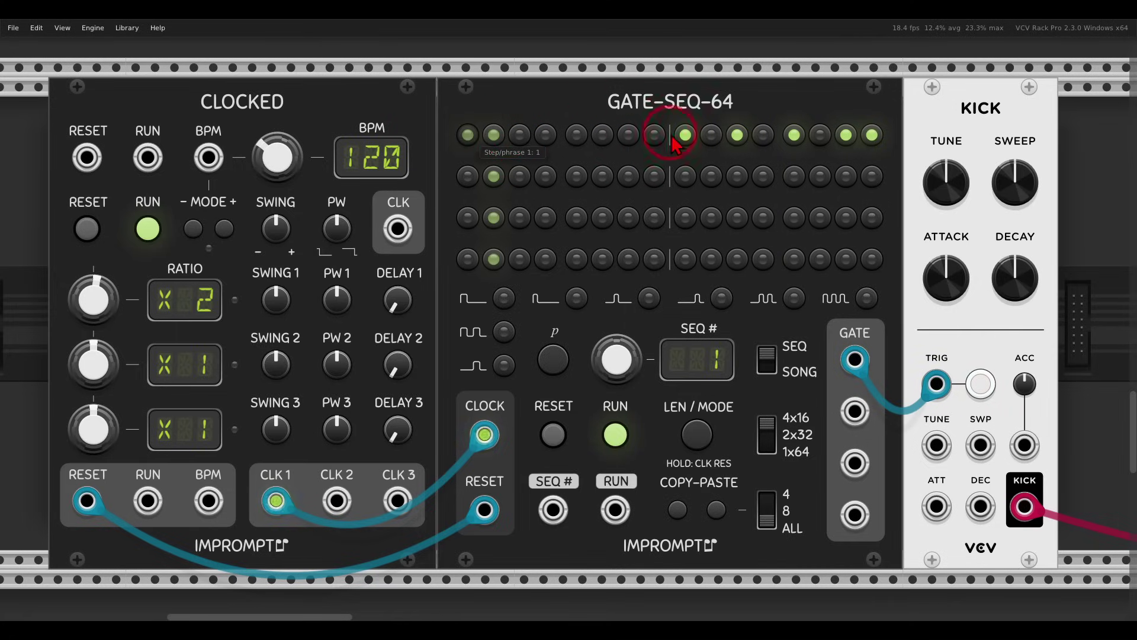
pyautogui.click(685, 135)
pyautogui.click(737, 134)
pyautogui.click(794, 135)
pyautogui.click(846, 134)
pyautogui.click(873, 134)
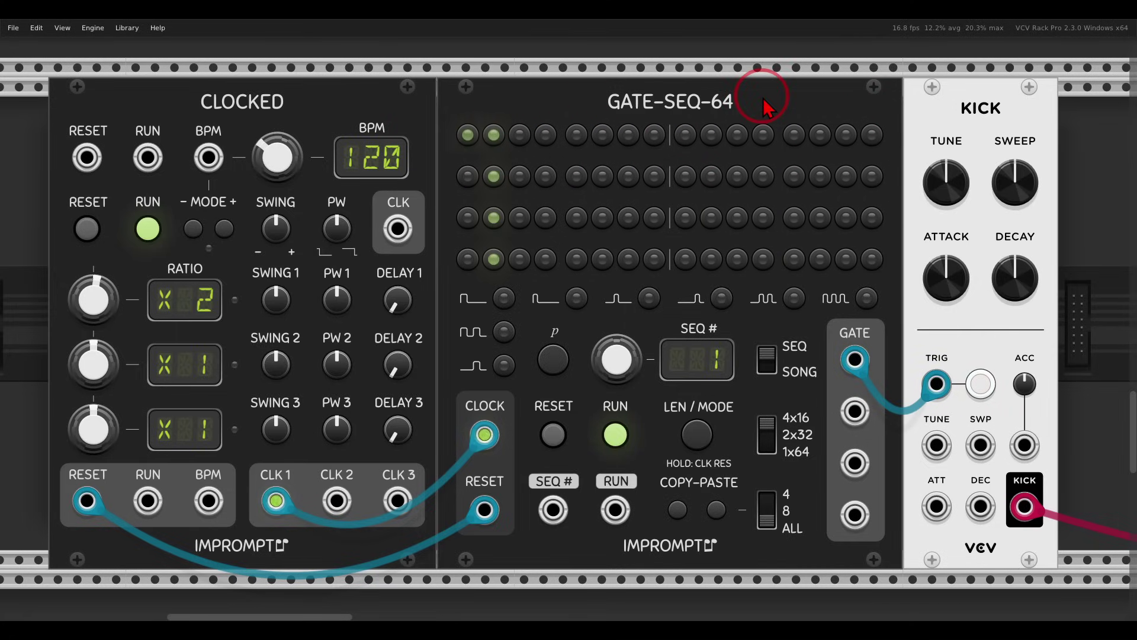
# Set the clock 1 ratio to x4 and turn on first-row gates at steps 1, 5, 9 and 13
pyautogui.moveTo(100, 310); pyautogui.dragTo(98, 303)
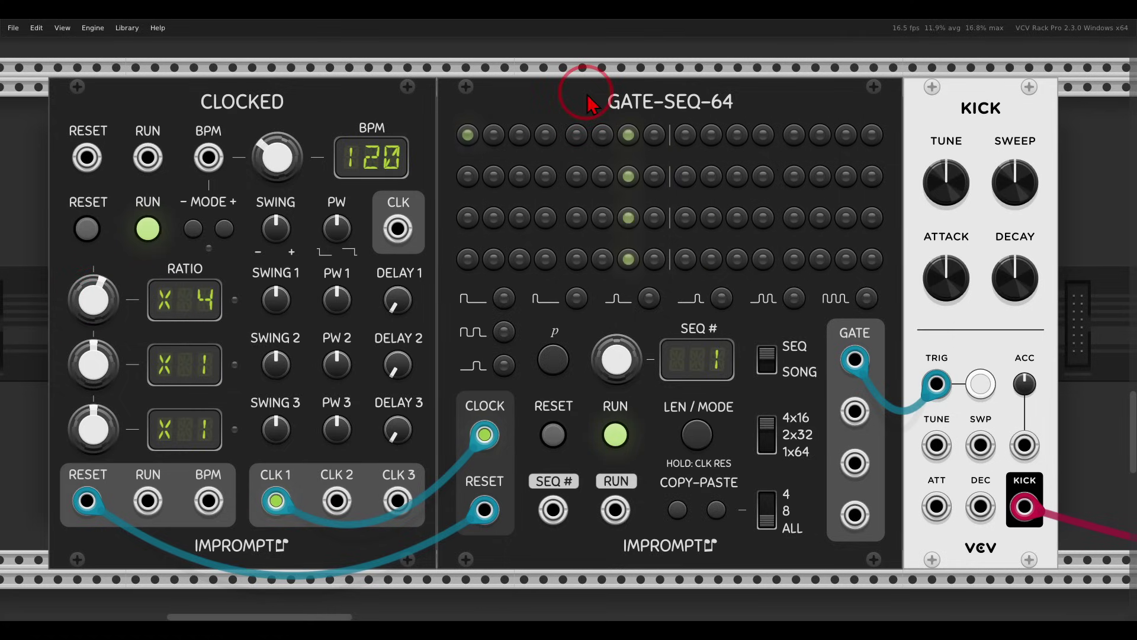
pyautogui.click(467, 134)
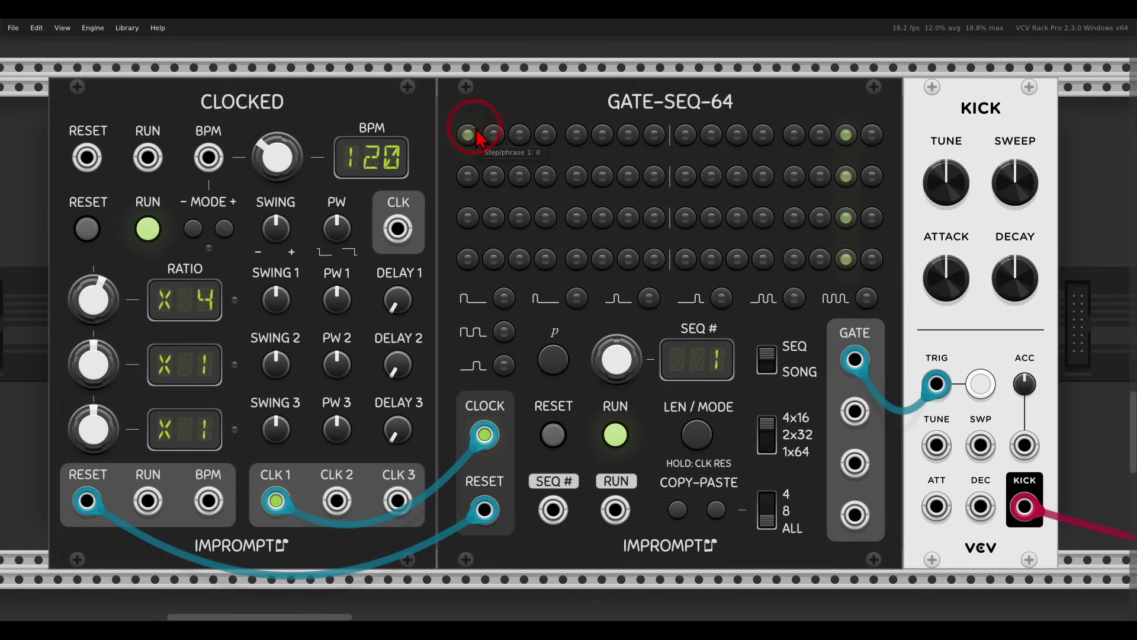
pyautogui.click(577, 134)
pyautogui.click(685, 135)
pyautogui.click(795, 135)
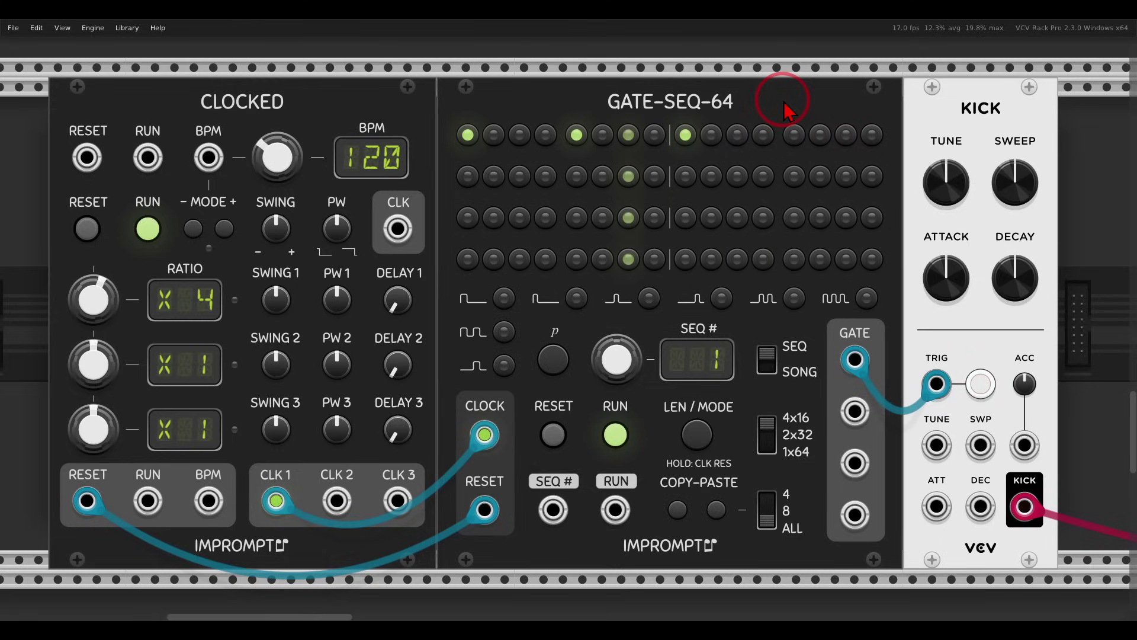
# Extend the kick pattern in 2x32 mode with second-row gates on steps 1, 5, 9, 12, 13 and 15, and stop the clock
pyautogui.click(799, 443)
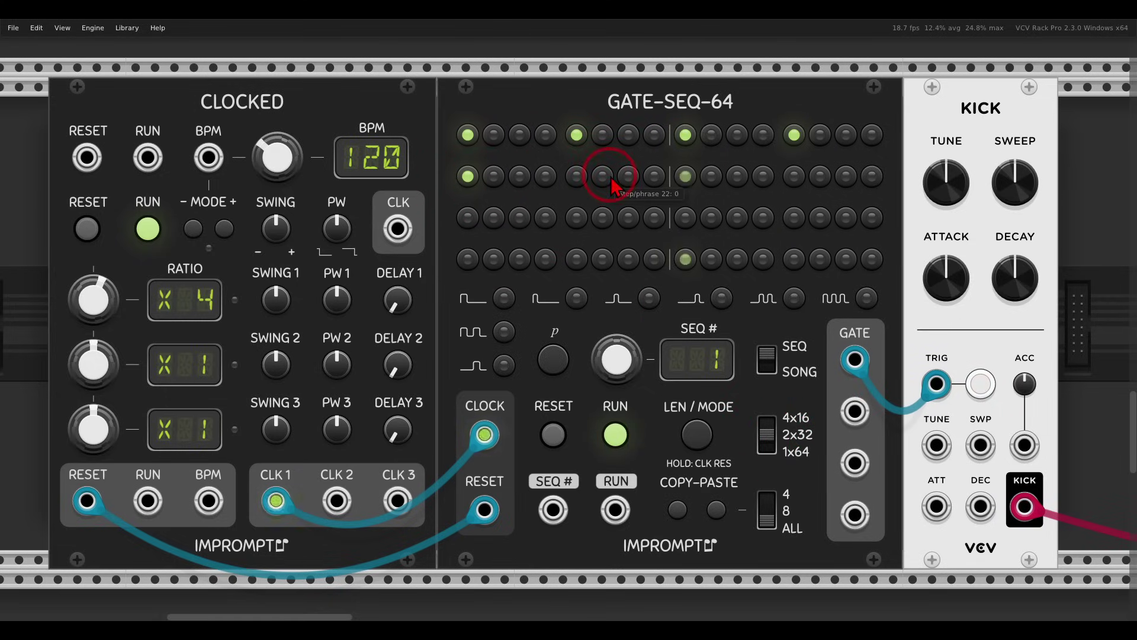
pyautogui.click(576, 176)
pyautogui.click(685, 176)
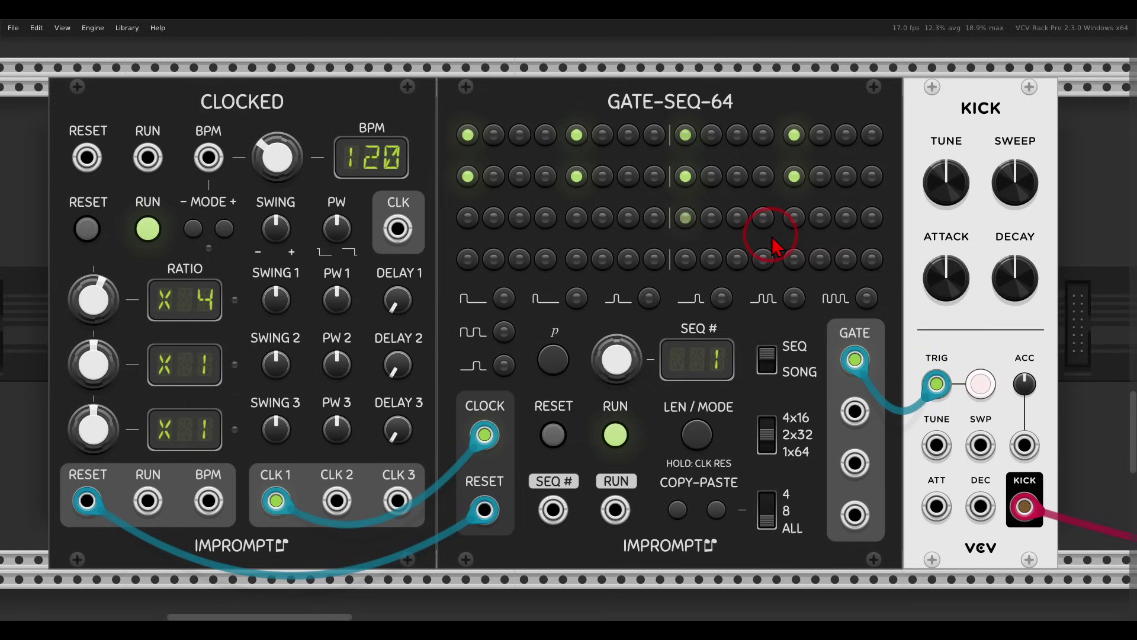
pyautogui.click(794, 176)
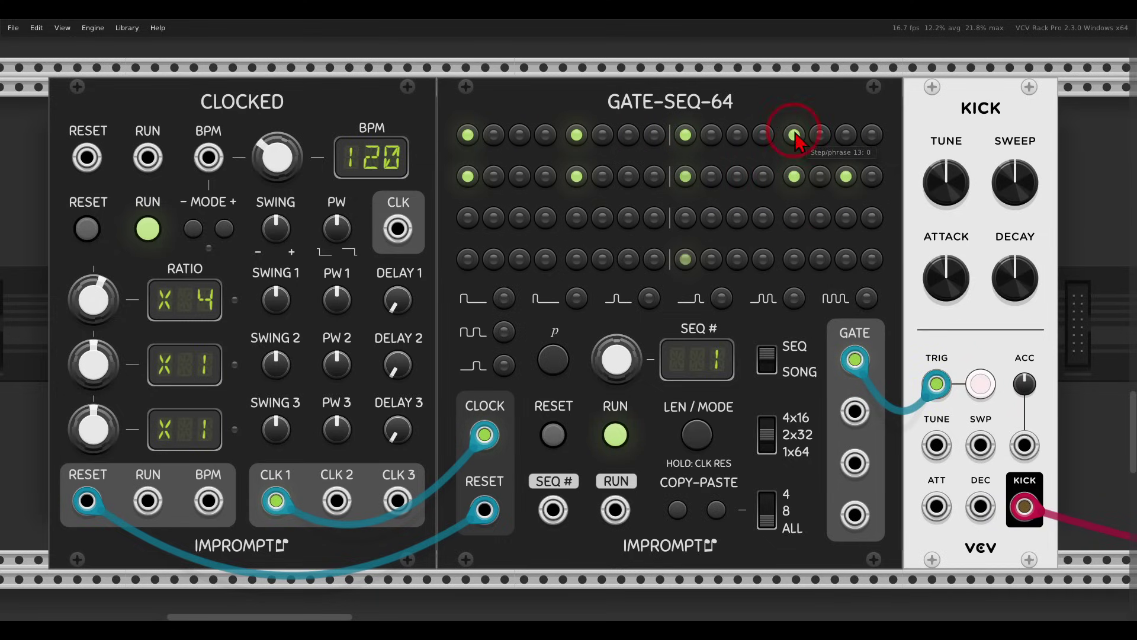
pyautogui.click(847, 177)
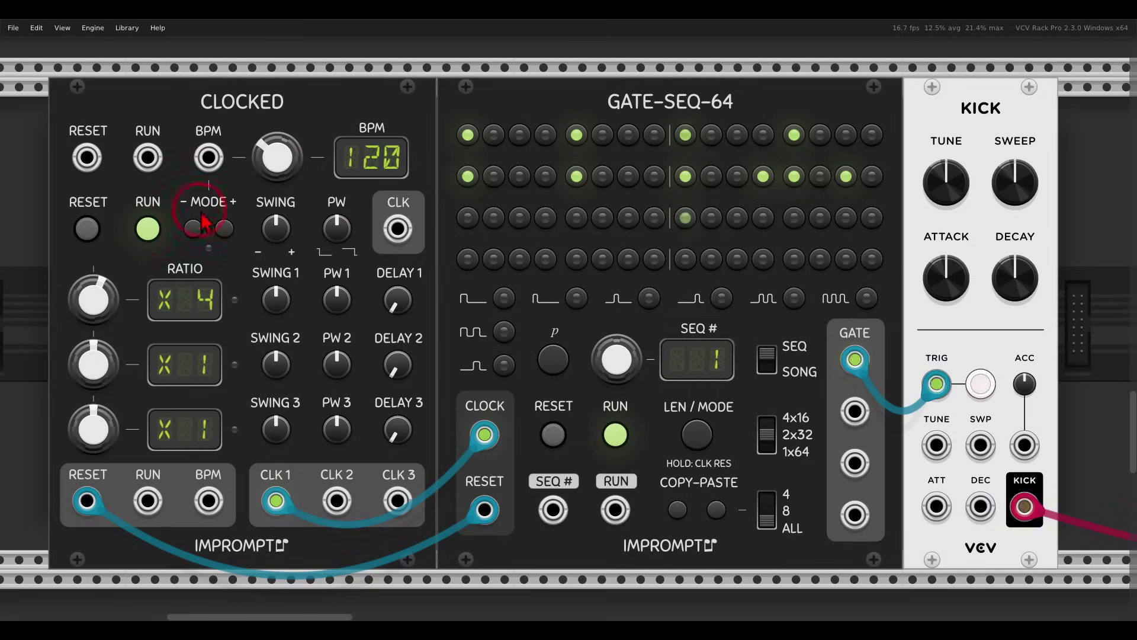
pyautogui.click(148, 229)
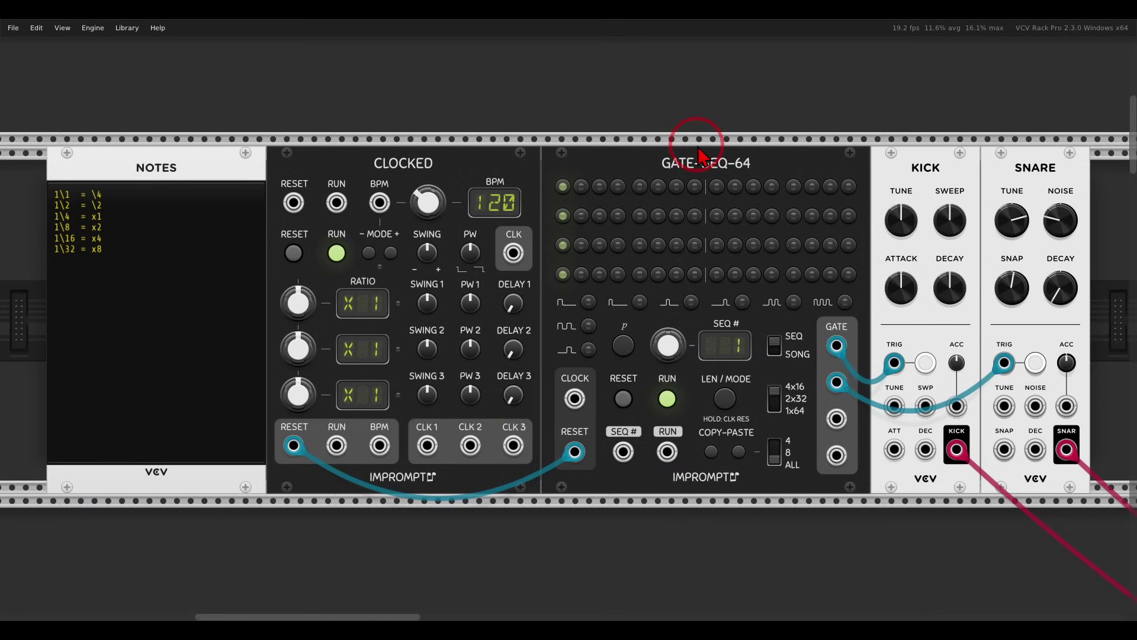
# Set the Gate-Seq-64 sequence length to 4 steps
pyautogui.moveTo(1057, 145)
pyautogui.mouseDown()
pyautogui.moveTo(883, 202)
pyautogui.moveTo(1053, 155)
pyautogui.mouseUp()
pyautogui.click(724, 401)
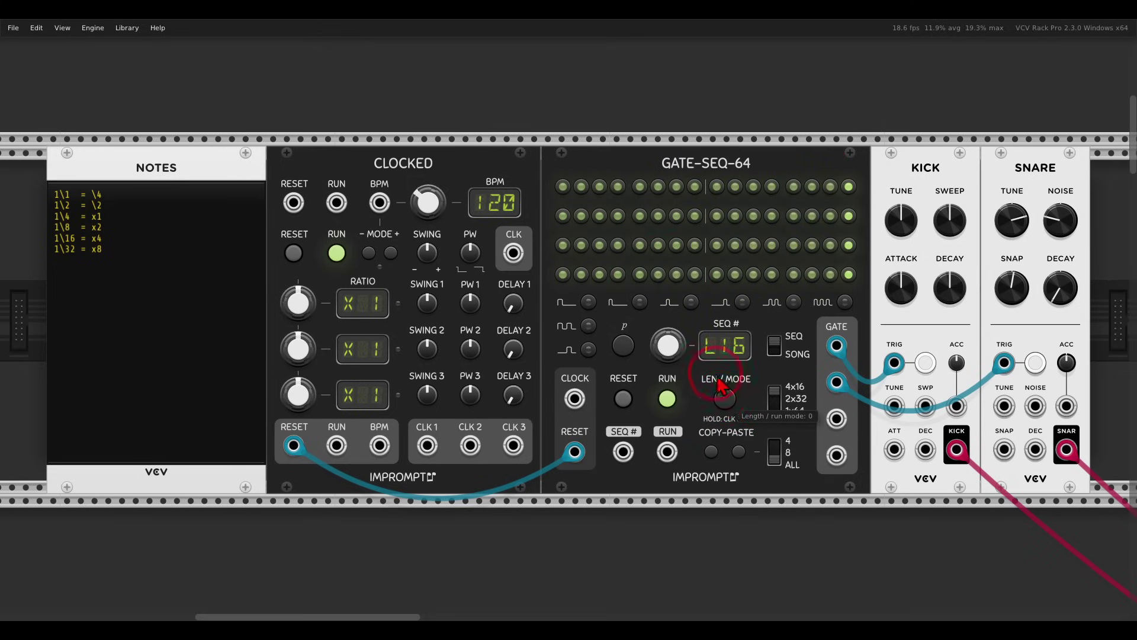
pyautogui.click(619, 195)
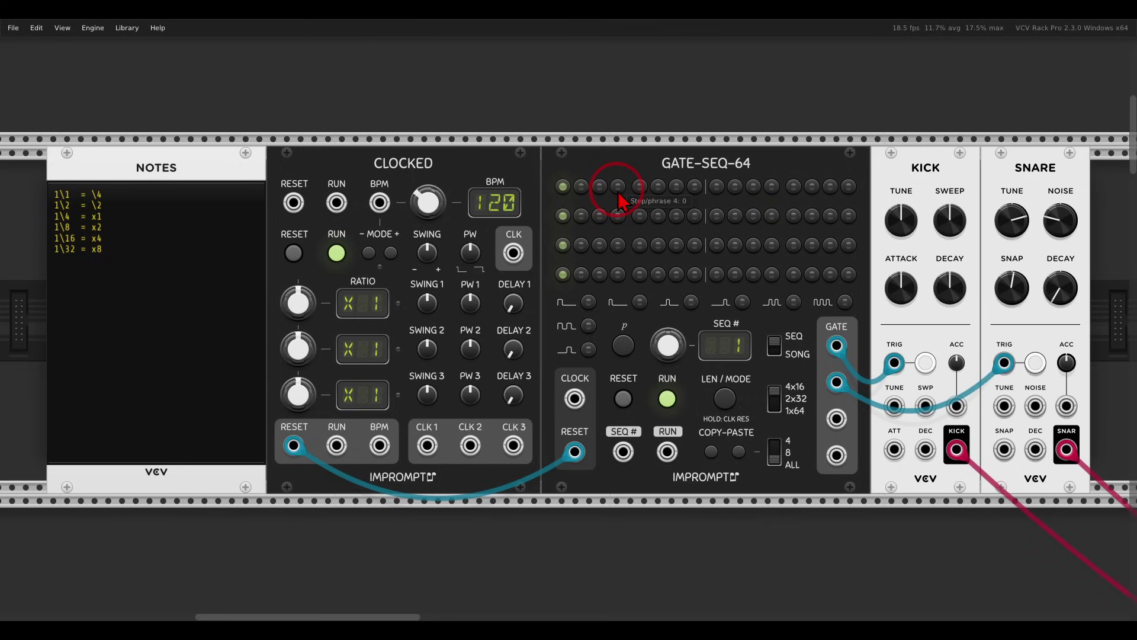
pyautogui.click(106, 178)
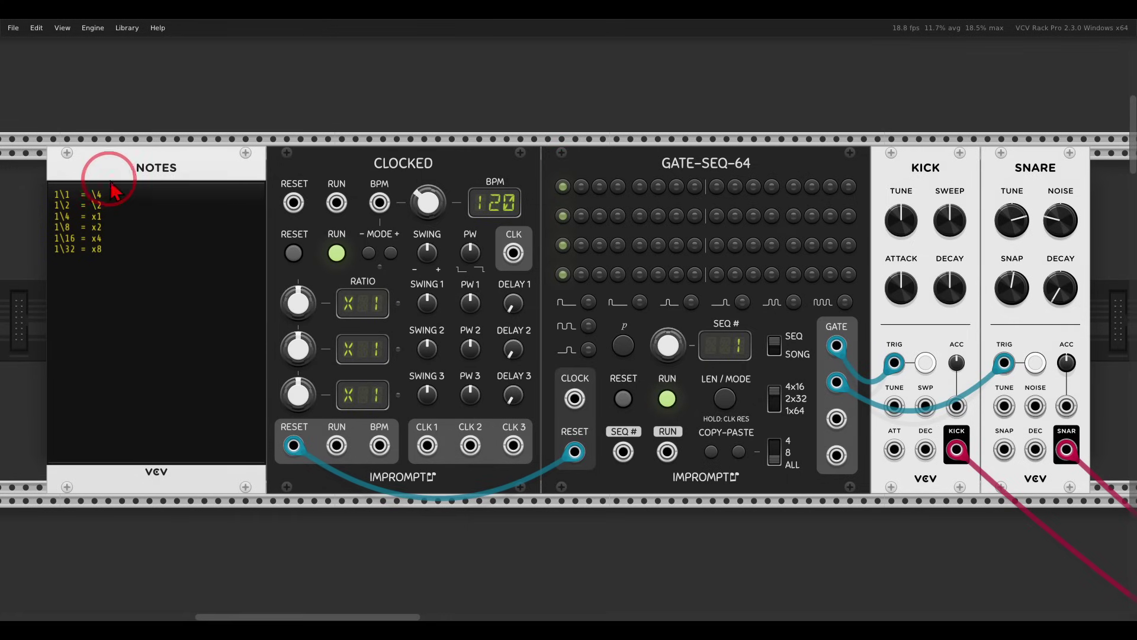
pyautogui.moveTo(117, 208); pyautogui.dragTo(63, 210)
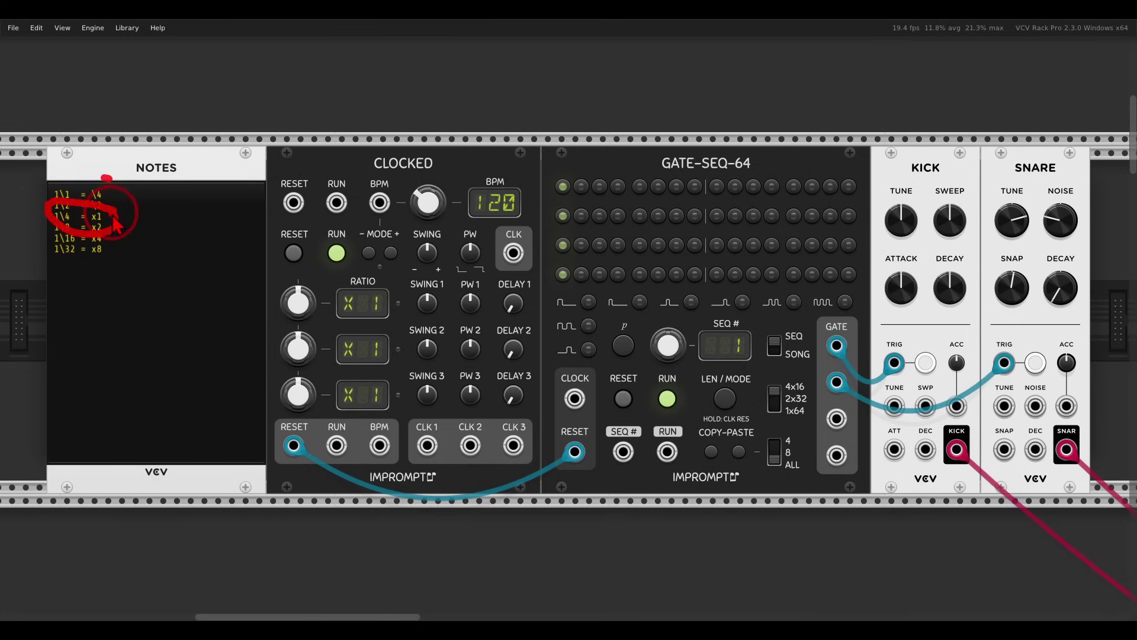
pyautogui.moveTo(136, 202); pyautogui.dragTo(133, 204)
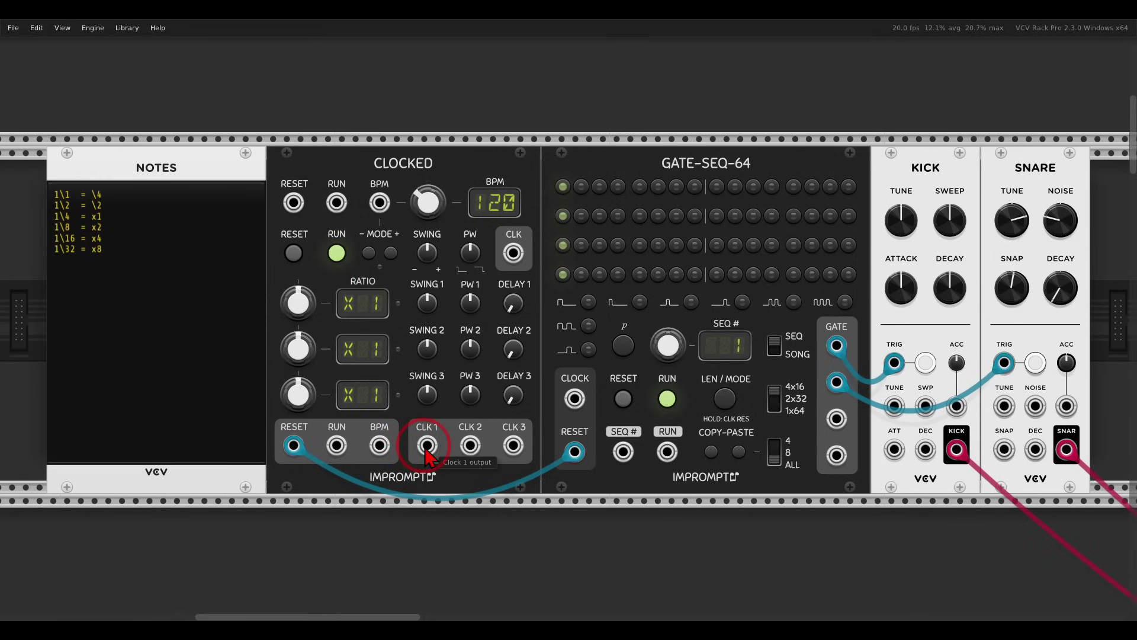
# Patch the CLK 1 output into the Gate-Seq-64 clock input, and place kick gates on steps 1 and 3 and snare gates on 2 and 4
pyautogui.moveTo(428, 447); pyautogui.dragTo(574, 398)
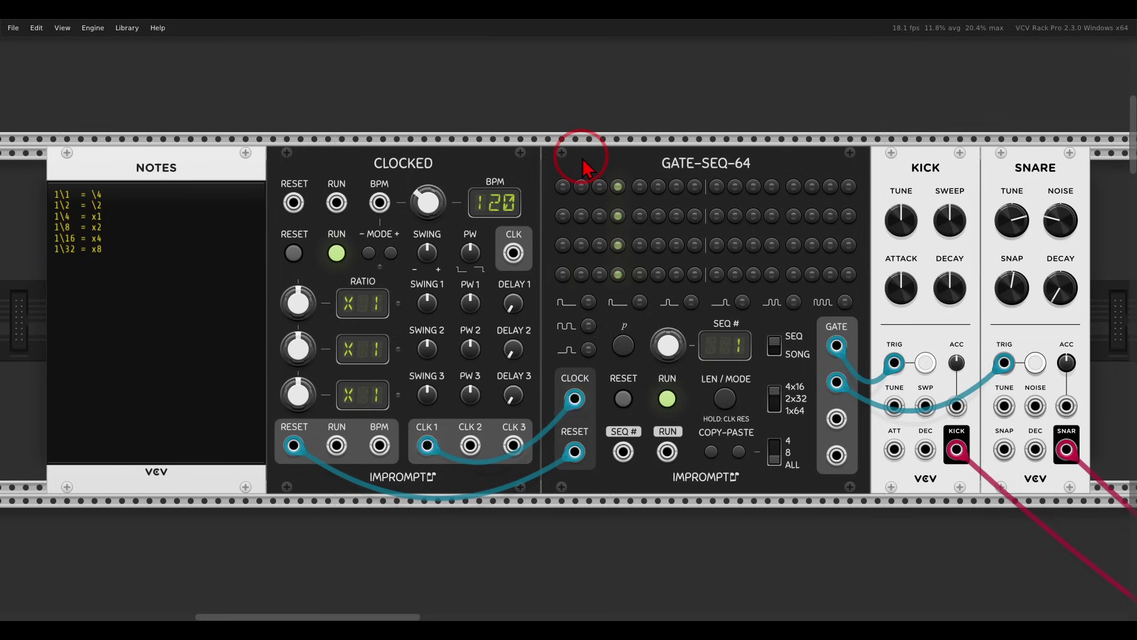
pyautogui.click(599, 186)
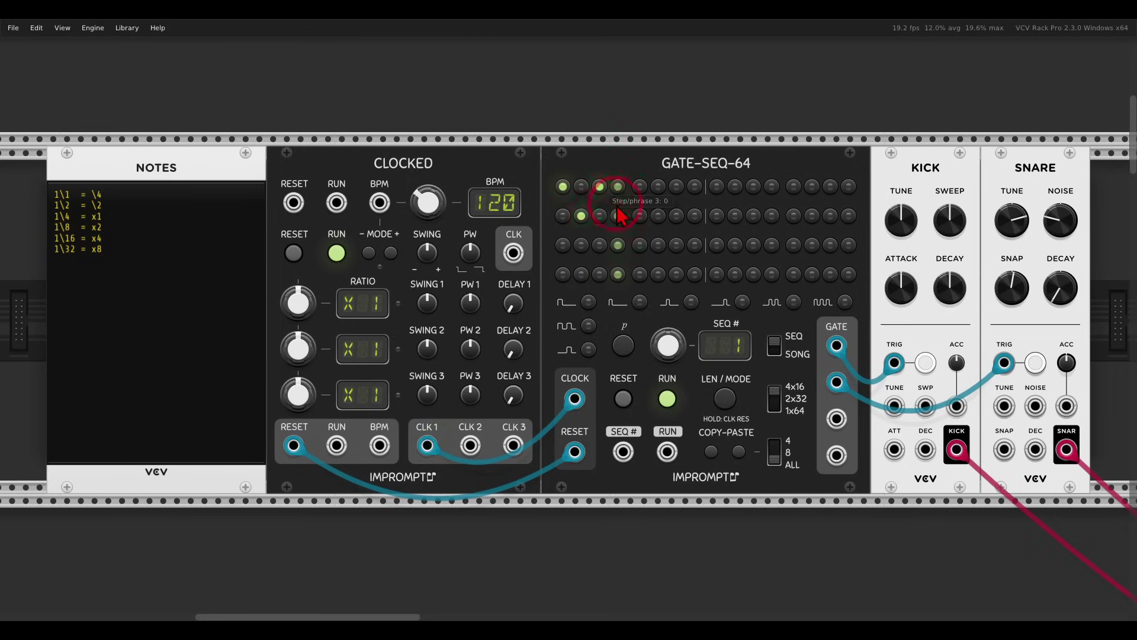
pyautogui.click(617, 216)
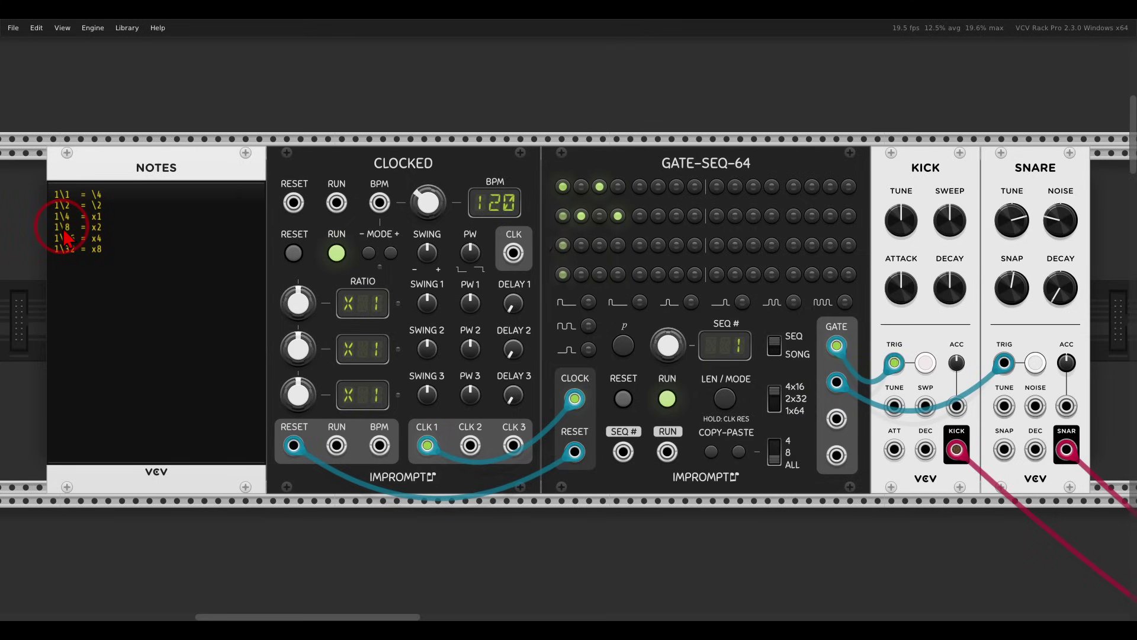
# Set the clock 1 ratio to x2 and clear the four-step kick and snare gates
pyautogui.moveTo(300, 308); pyautogui.dragTo(299, 301)
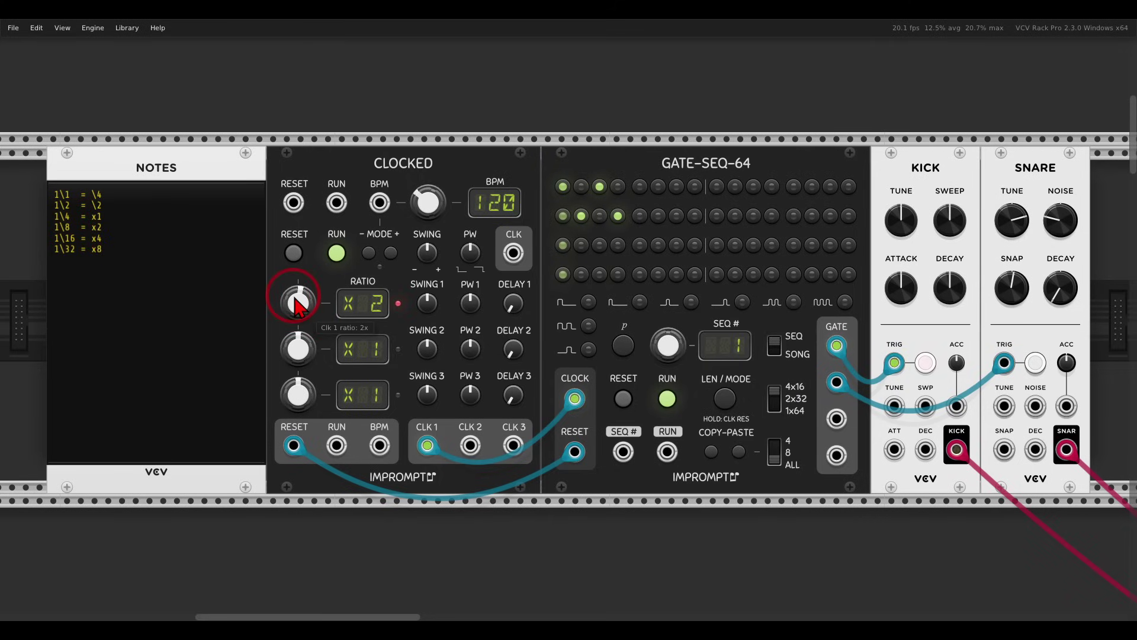
pyautogui.click(582, 217)
pyautogui.click(600, 187)
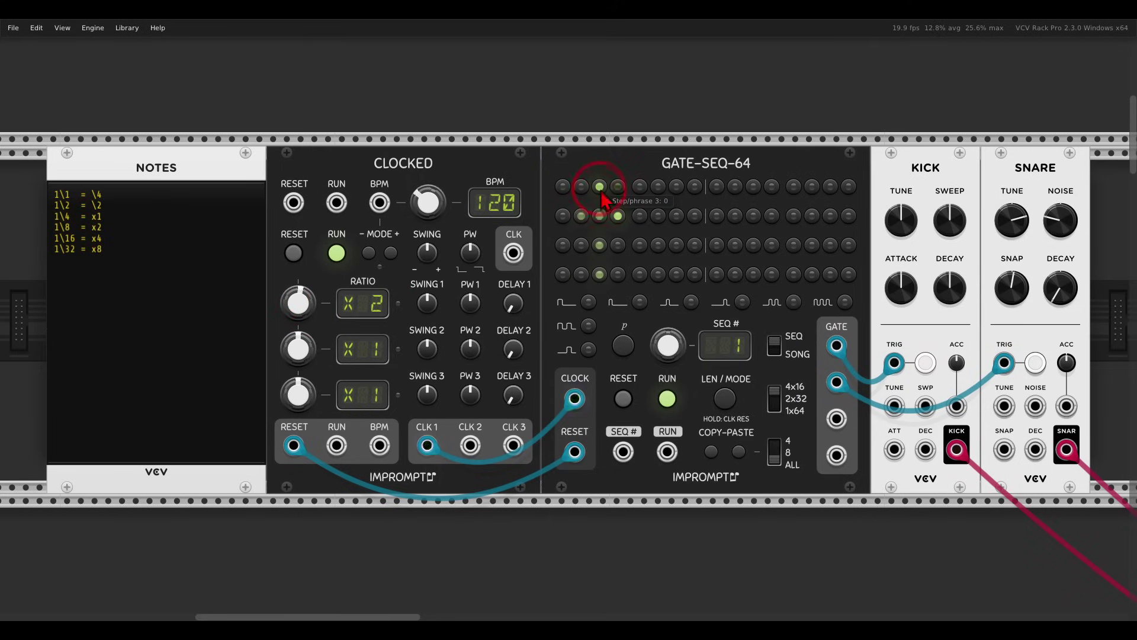
pyautogui.click(617, 216)
# Set the sequence length to 8 steps, with kick gates on steps 1, 5 and 8 and snare gates on steps 3 and 7
pyautogui.click(726, 397)
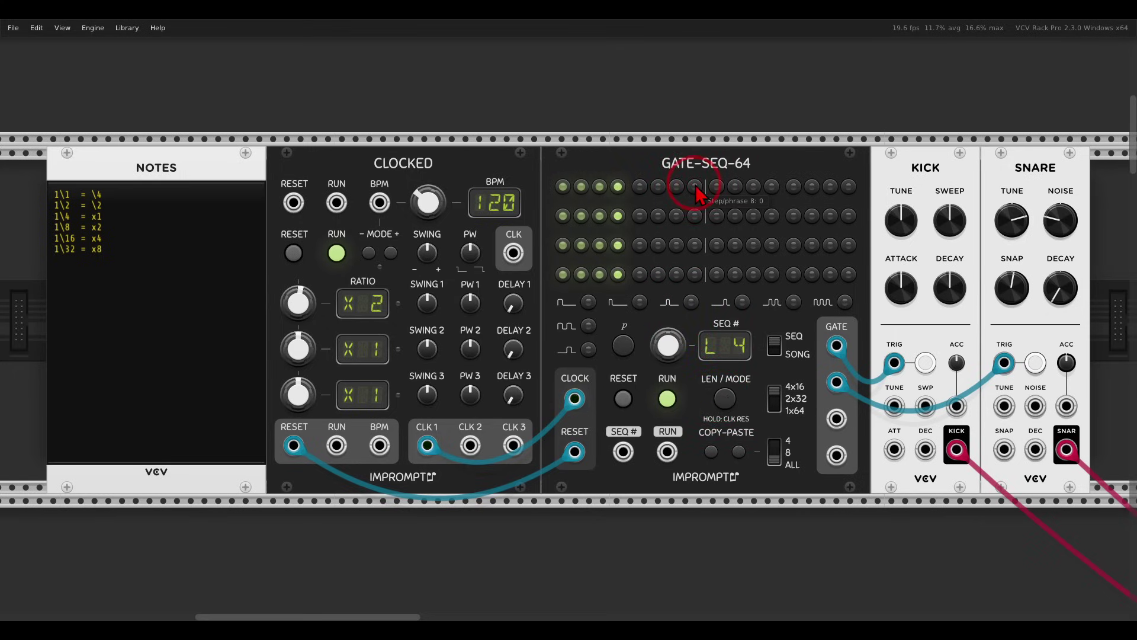
pyautogui.click(684, 156)
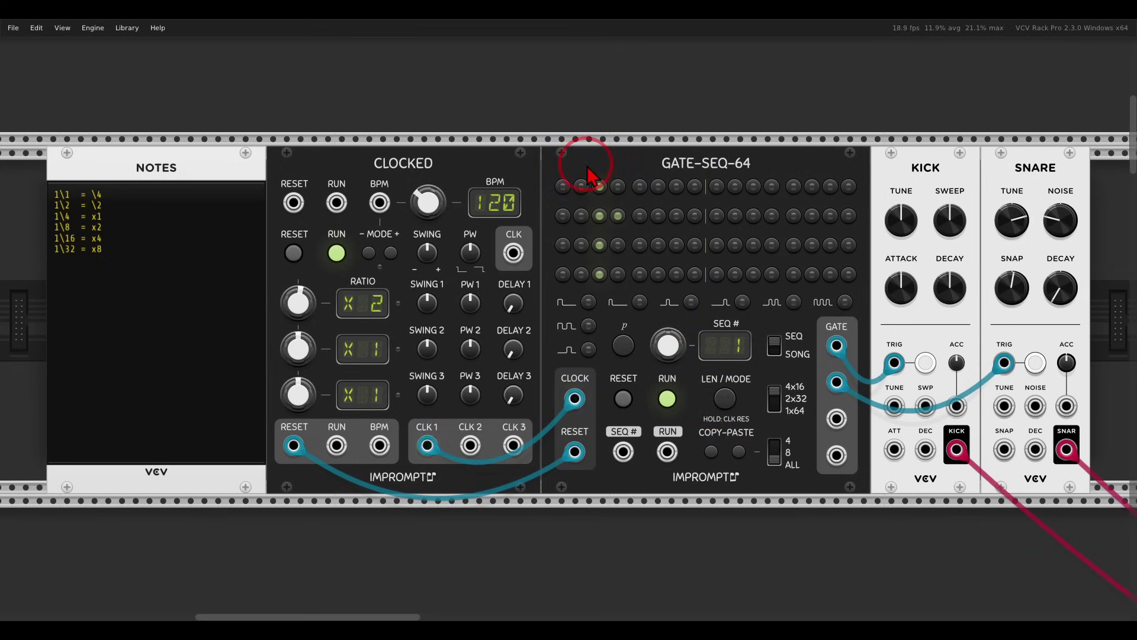
pyautogui.click(563, 186)
pyautogui.click(600, 216)
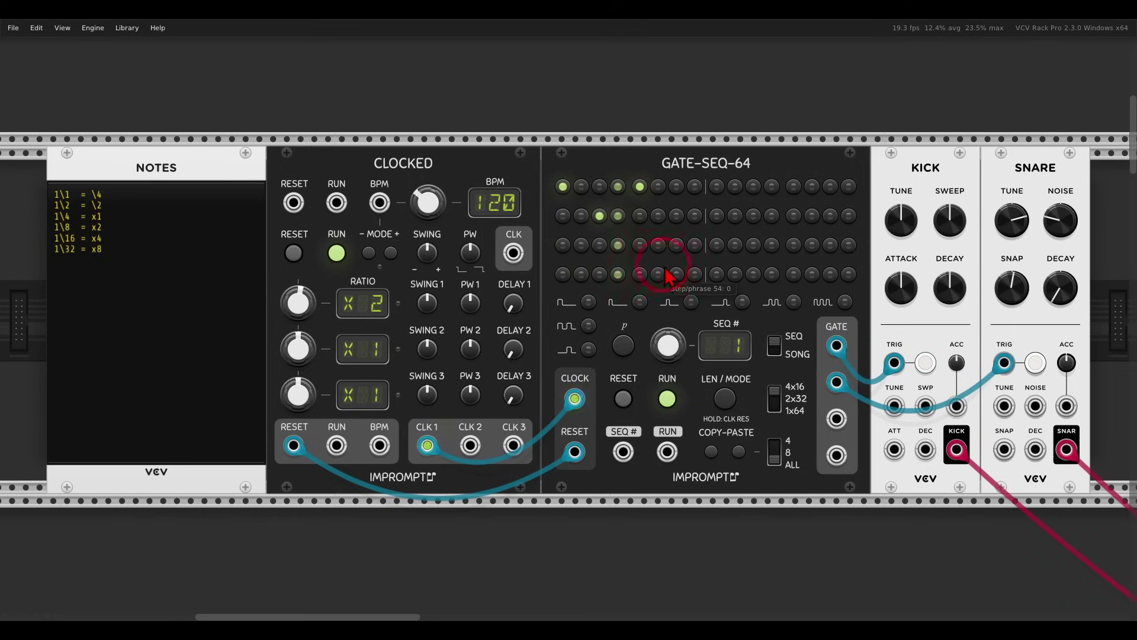
pyautogui.click(695, 187)
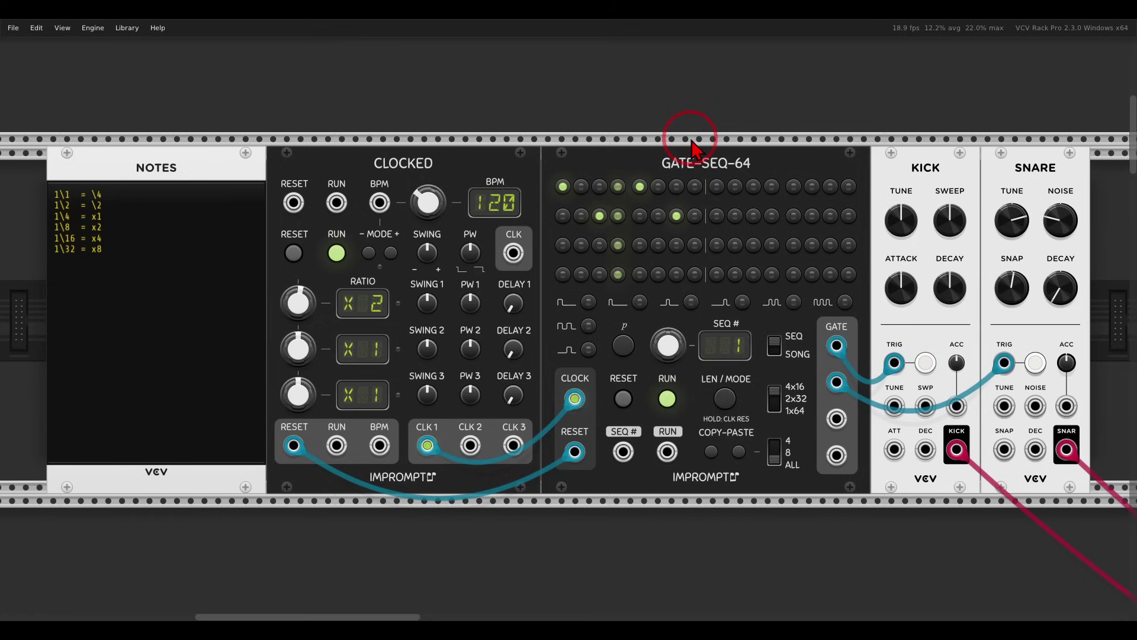
# Clear the eight-step kick and snare gates and set the clock 1 ratio to x4
pyautogui.click(570, 190)
pyautogui.click(603, 215)
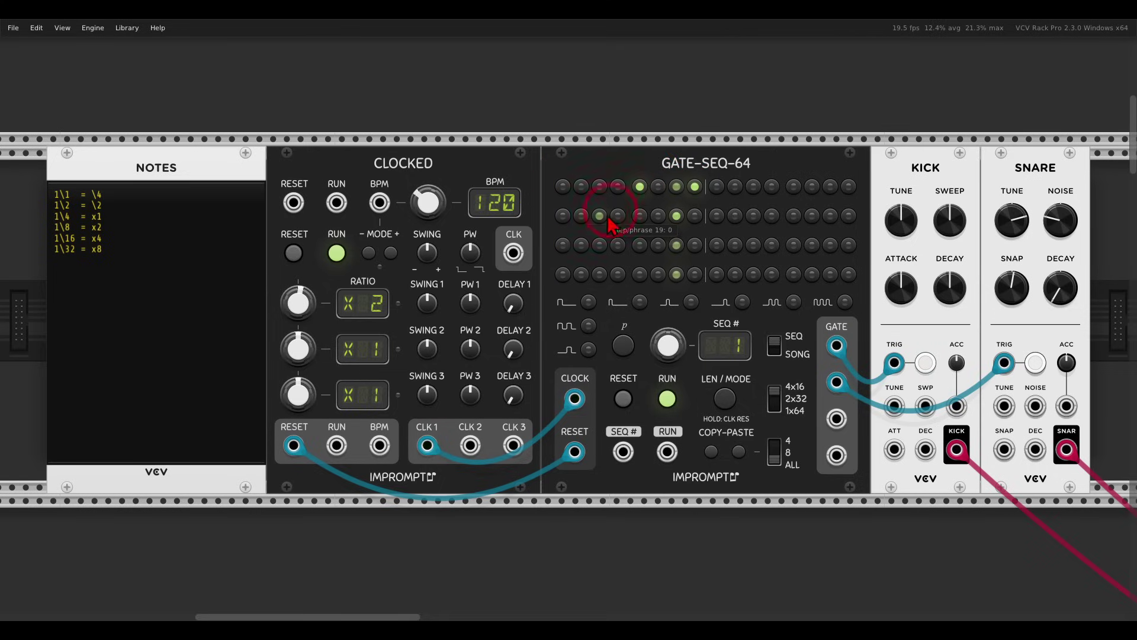
pyautogui.click(677, 216)
pyautogui.click(695, 187)
pyautogui.moveTo(295, 320); pyautogui.dragTo(298, 309)
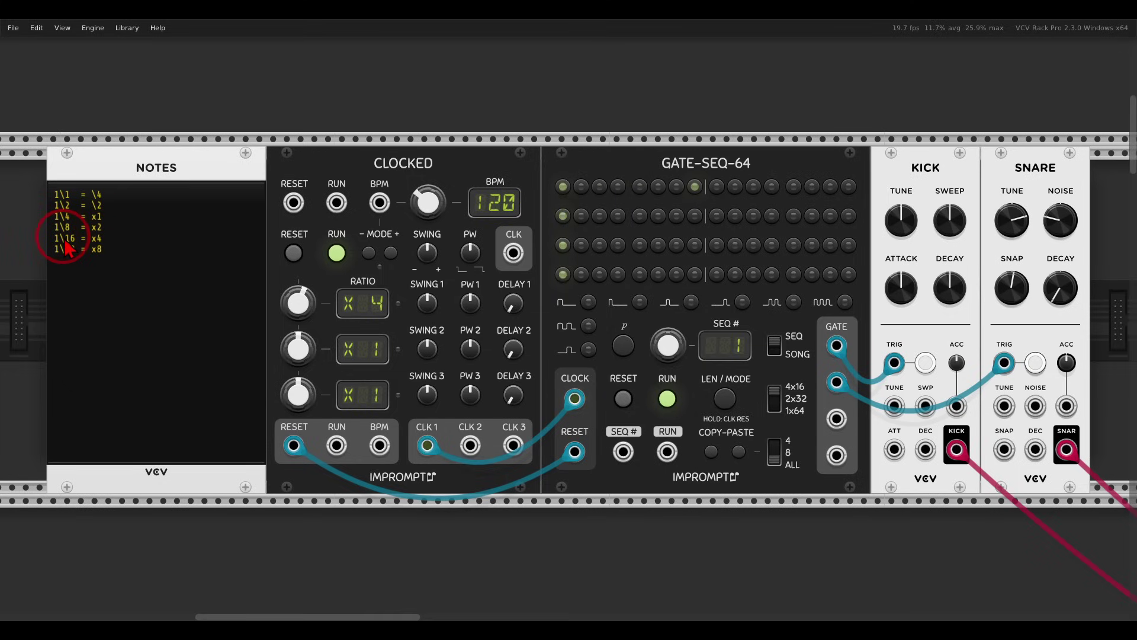
# Set the Gate-Seq-64 sequence length to 16 steps
pyautogui.click(645, 397)
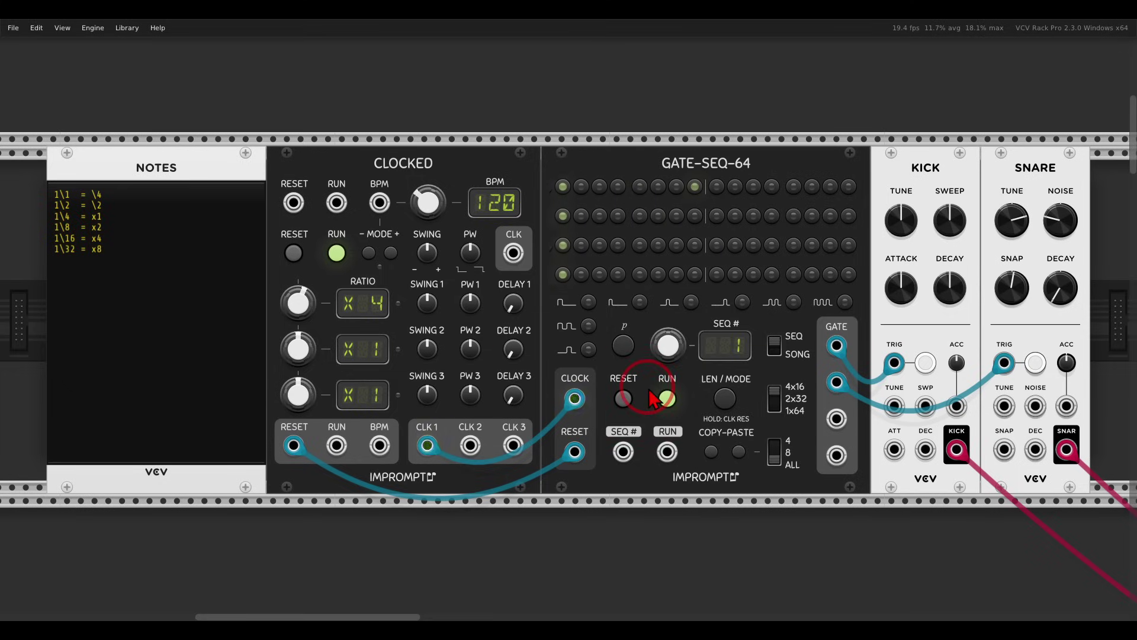
pyautogui.click(724, 399)
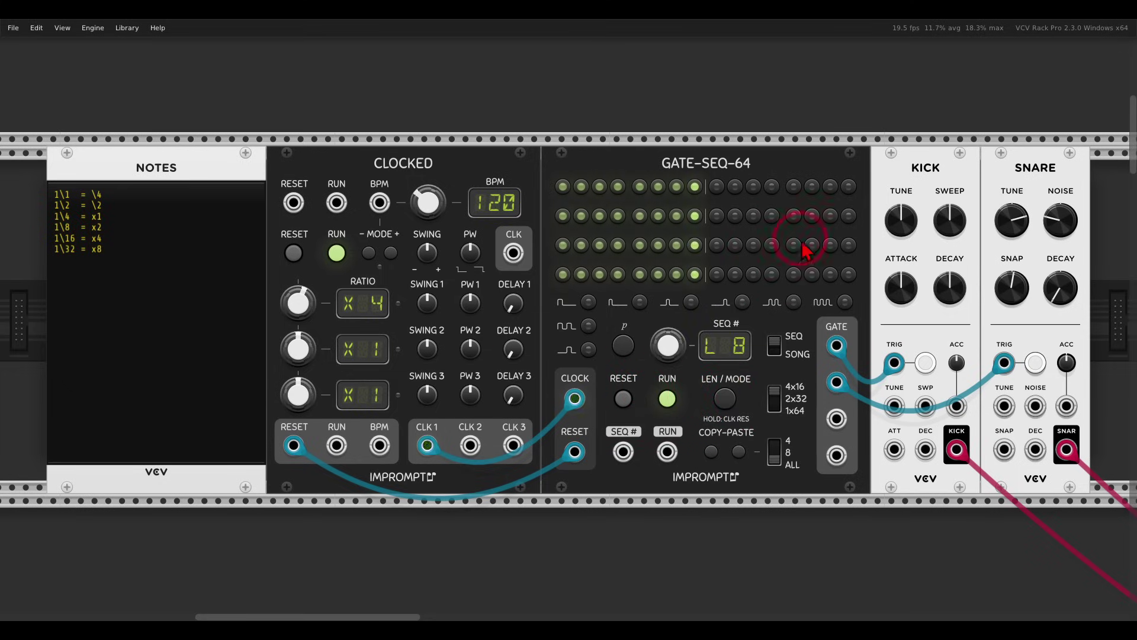
pyautogui.click(848, 186)
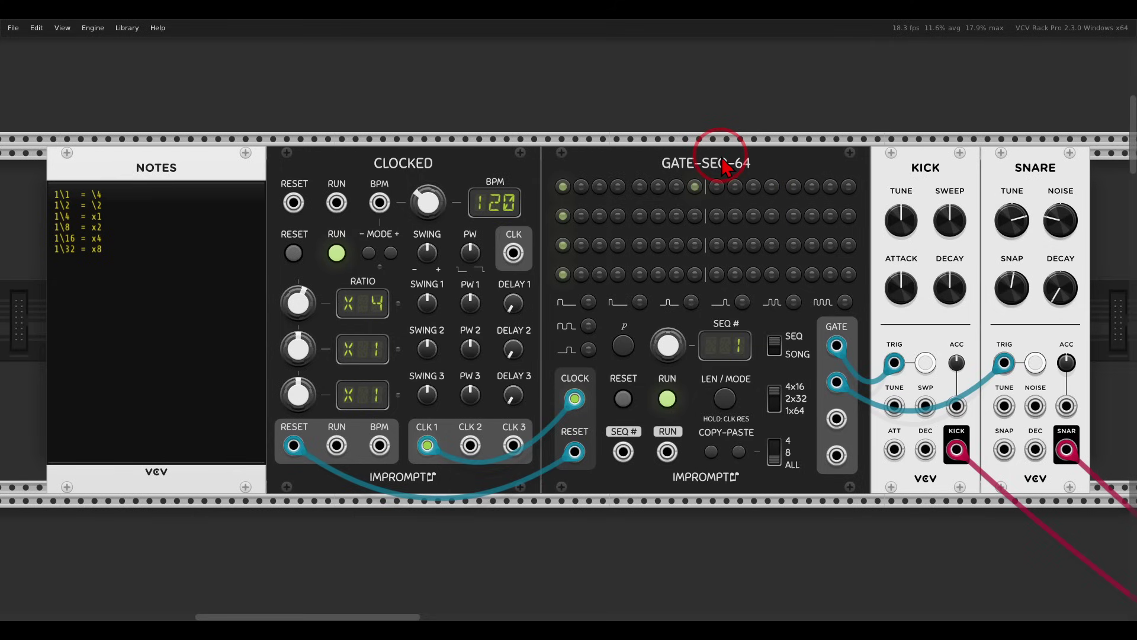
# Place kick gates on steps 1, 9, 12 and 15 and snare gates on steps 5, 13 and 16, and stop the clock
pyautogui.click(563, 187)
pyautogui.click(641, 216)
pyautogui.click(717, 186)
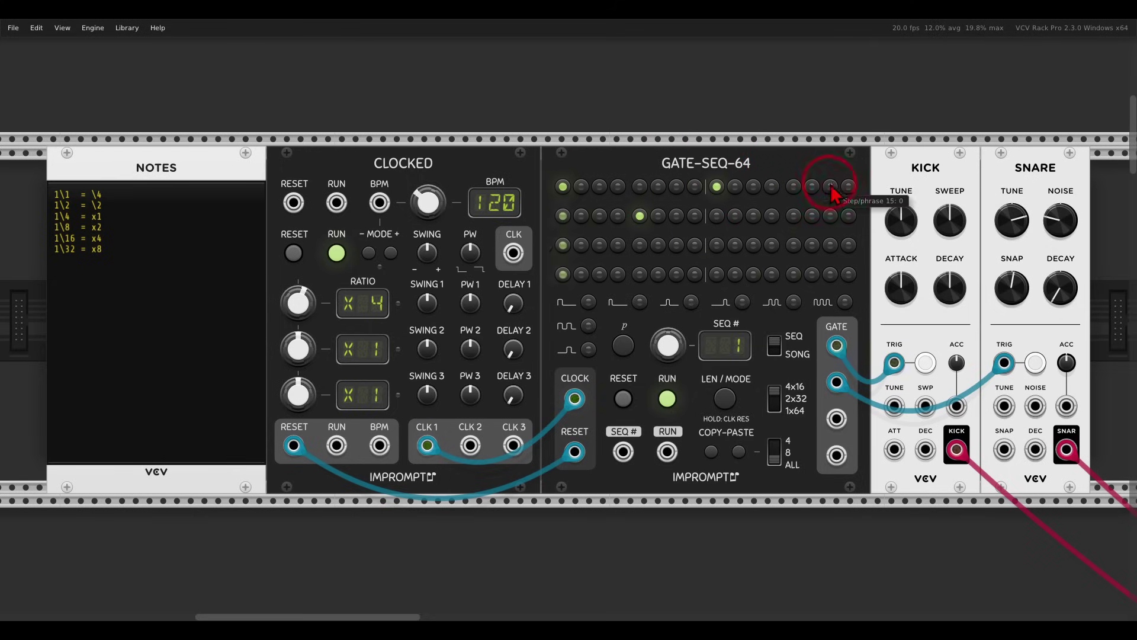
pyautogui.click(794, 216)
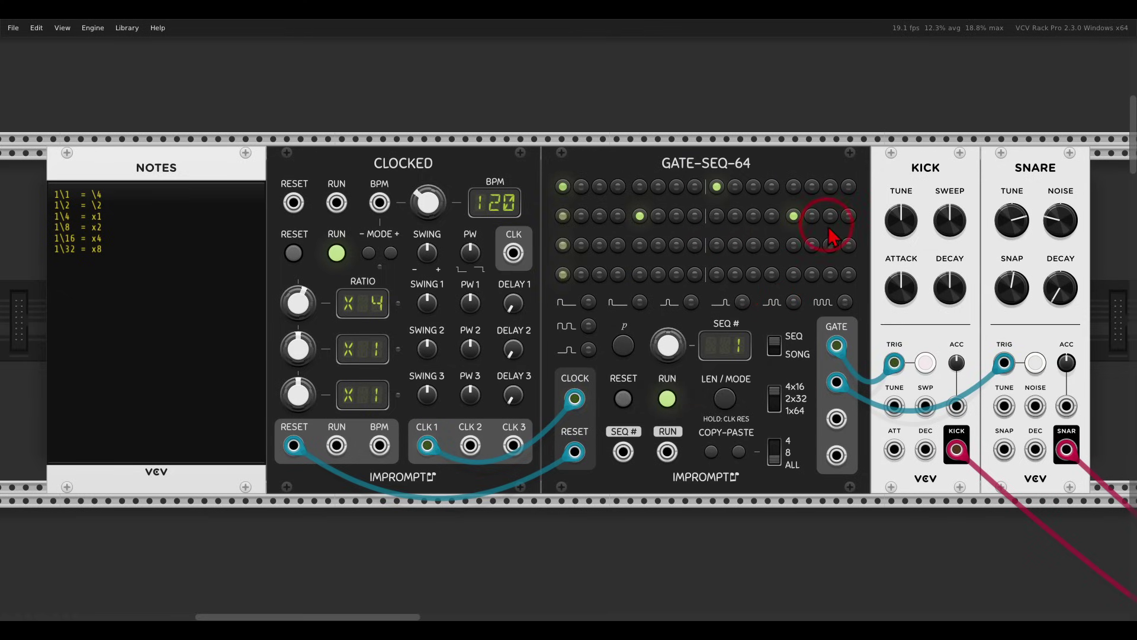
pyautogui.click(849, 215)
pyautogui.click(831, 186)
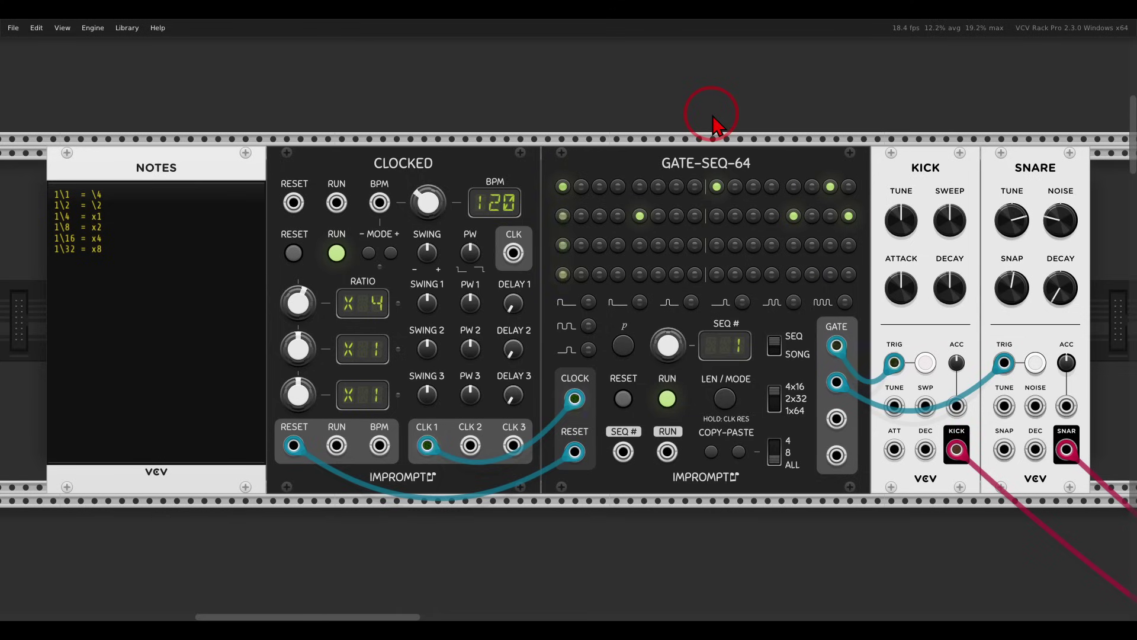
pyautogui.click(336, 252)
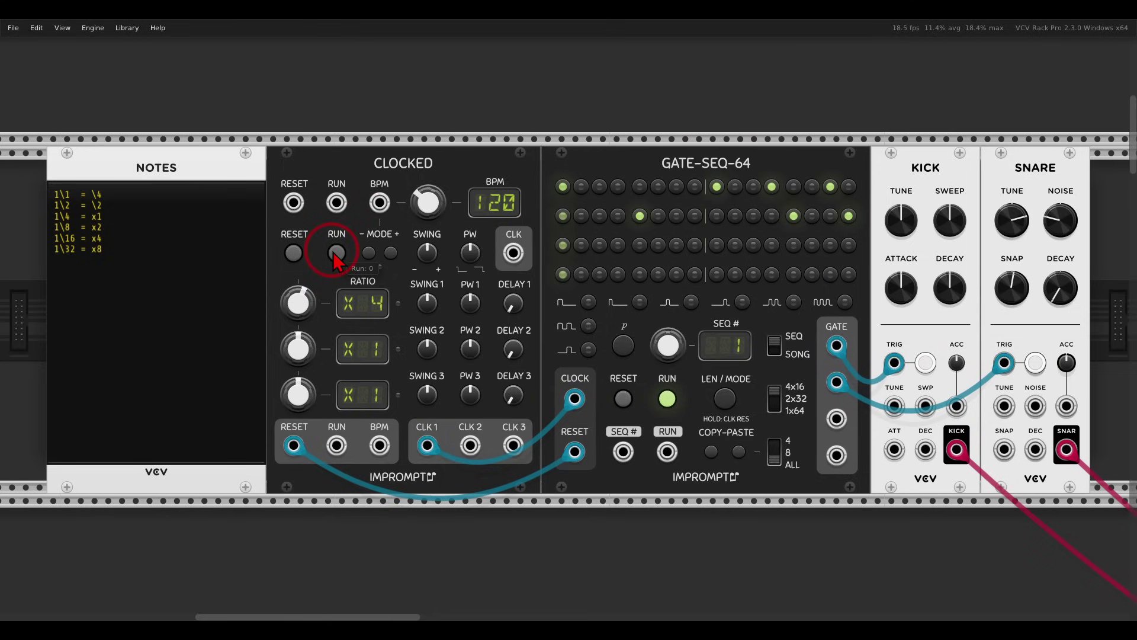
# Clear all kick and snare gates of the 16-step pattern
pyautogui.click(639, 215)
pyautogui.click(716, 186)
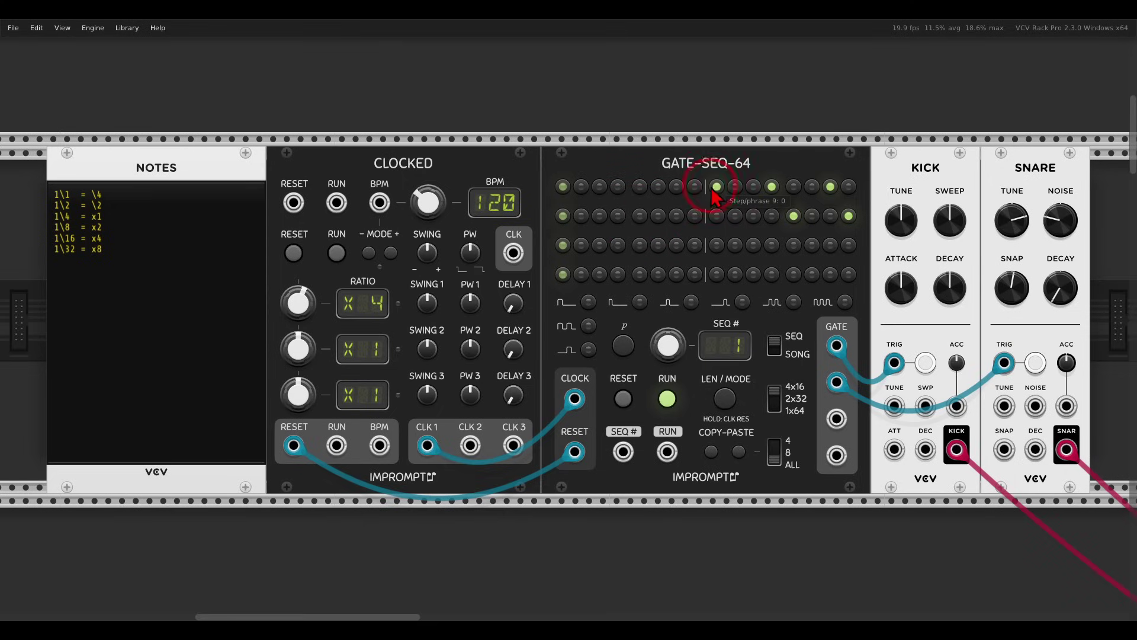
pyautogui.click(771, 186)
pyautogui.click(793, 215)
pyautogui.click(830, 186)
pyautogui.click(849, 215)
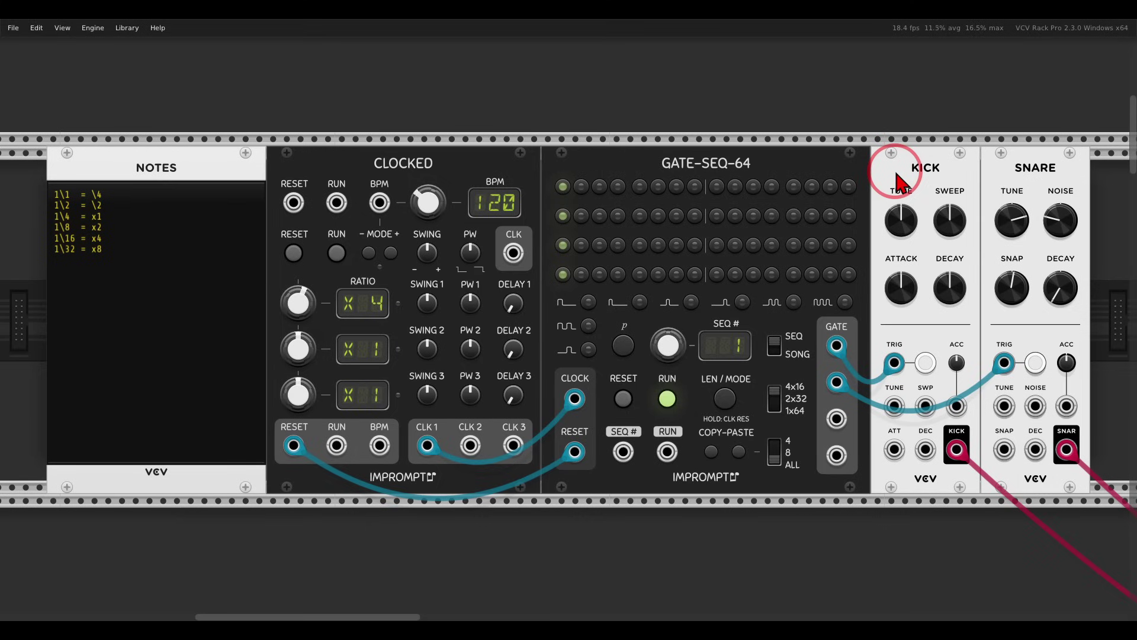
# Set the sequence length to 7 steps and the clock 1 ratio to x2, and start the clock
pyautogui.click(728, 403)
pyautogui.click(676, 187)
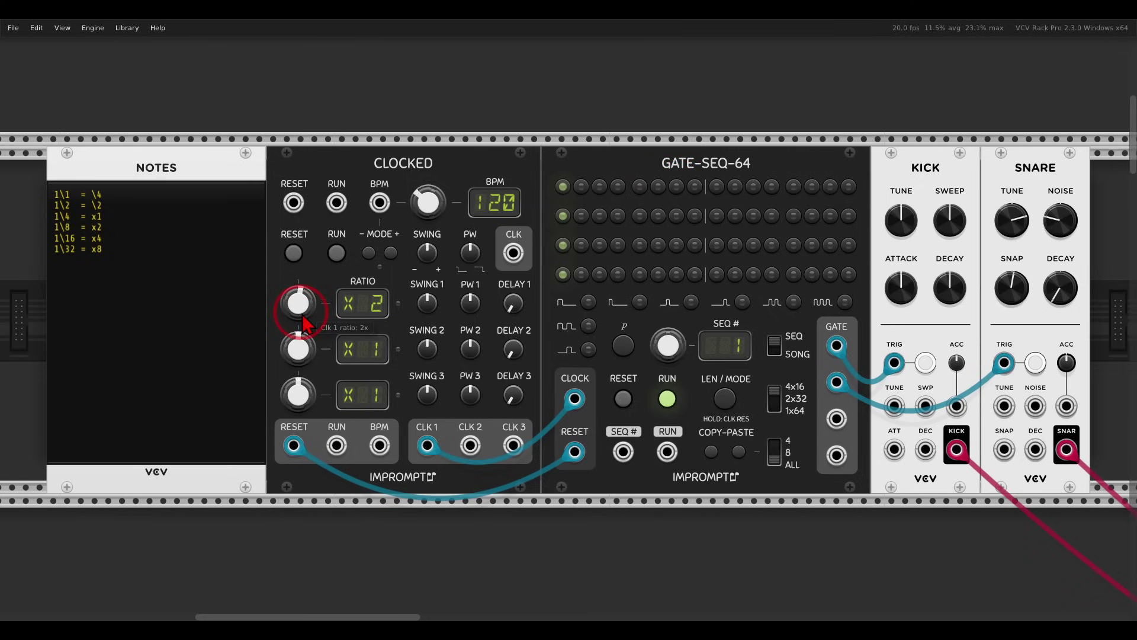
pyautogui.click(336, 253)
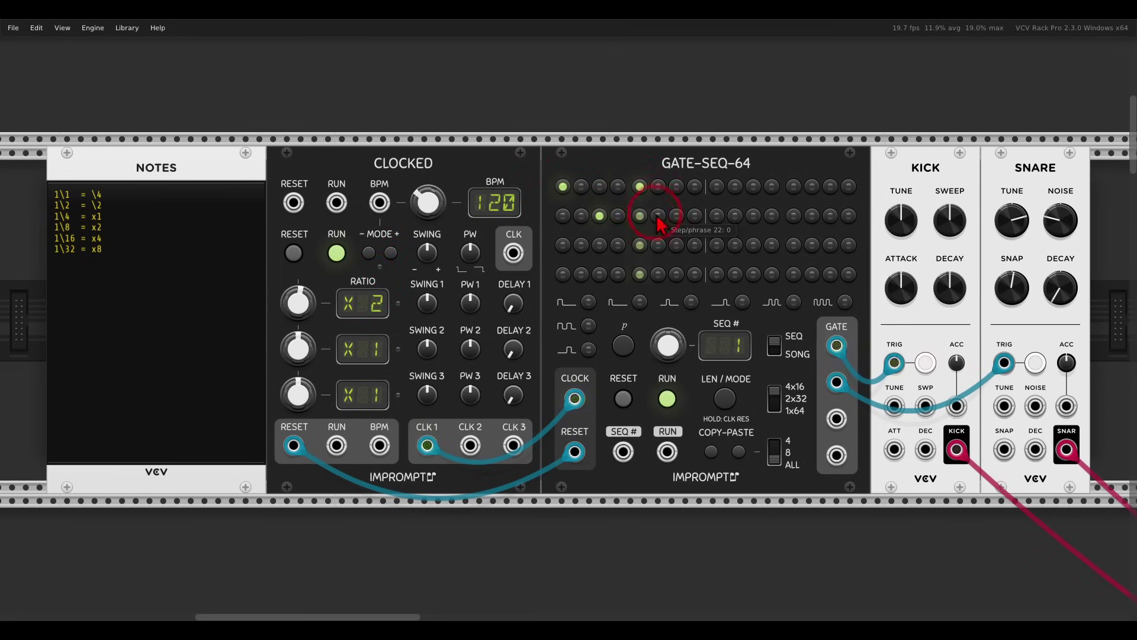
# Add a kick gate on step 5 and snare gates on steps 6 and 7 of the 7-step pattern
pyautogui.click(640, 187)
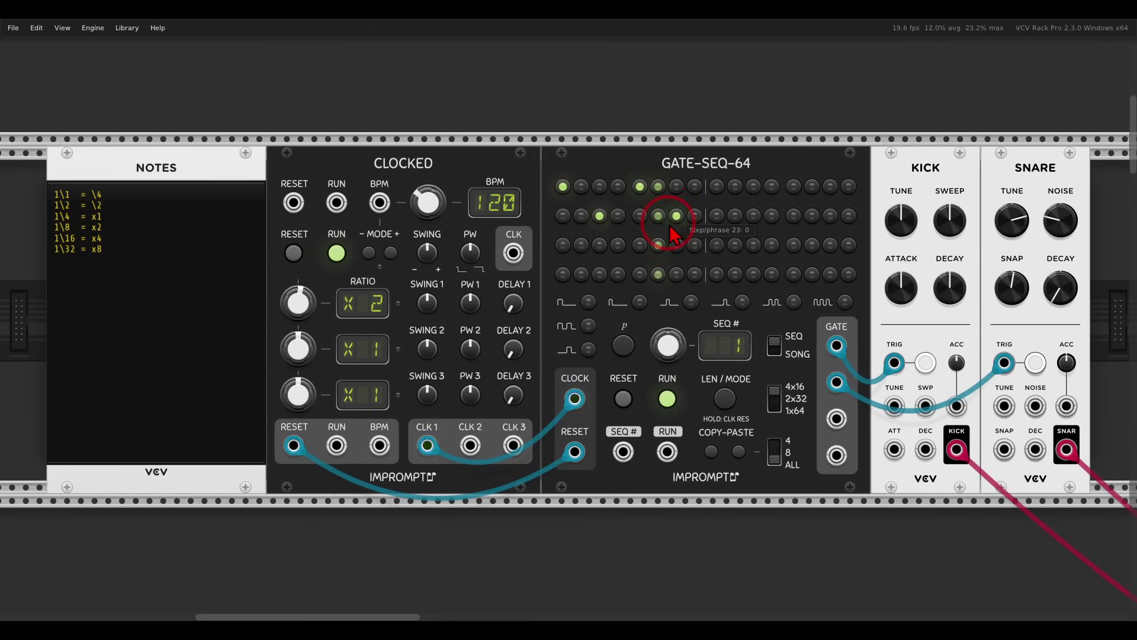
pyautogui.click(674, 218)
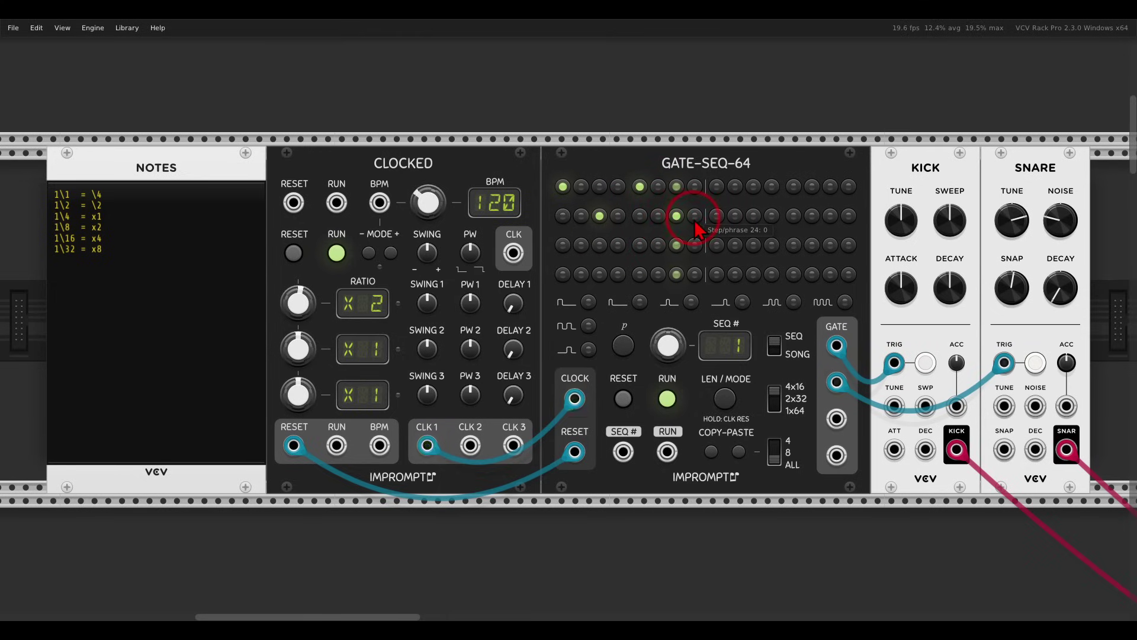
pyautogui.click(658, 217)
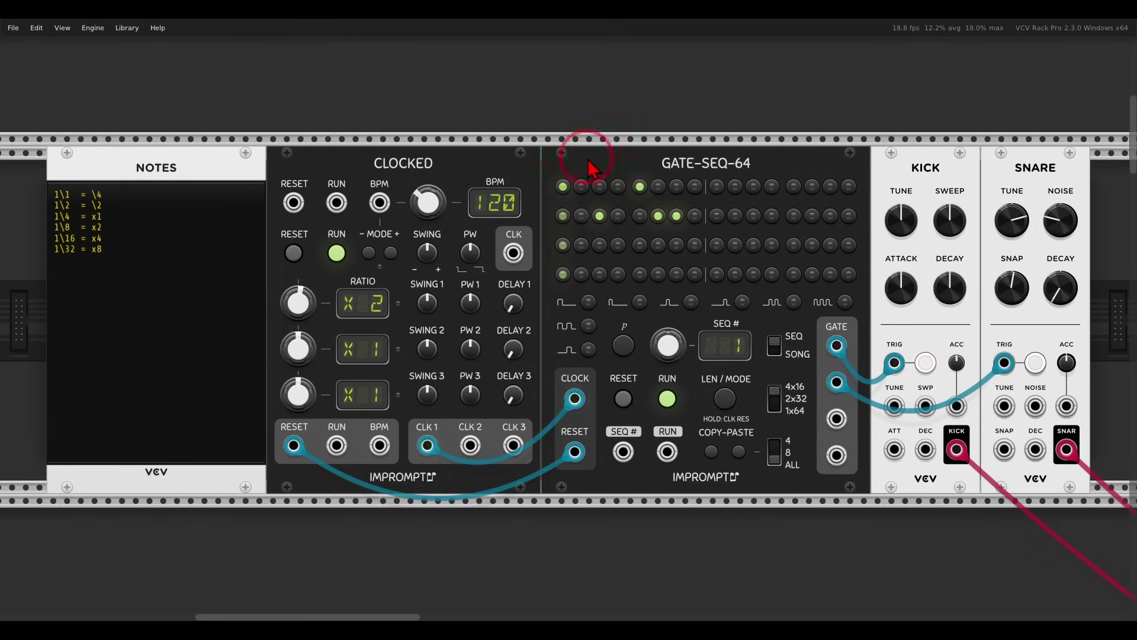
# Clear all kick and snare gates of the 7-step pattern
pyautogui.click(565, 188)
pyautogui.click(603, 215)
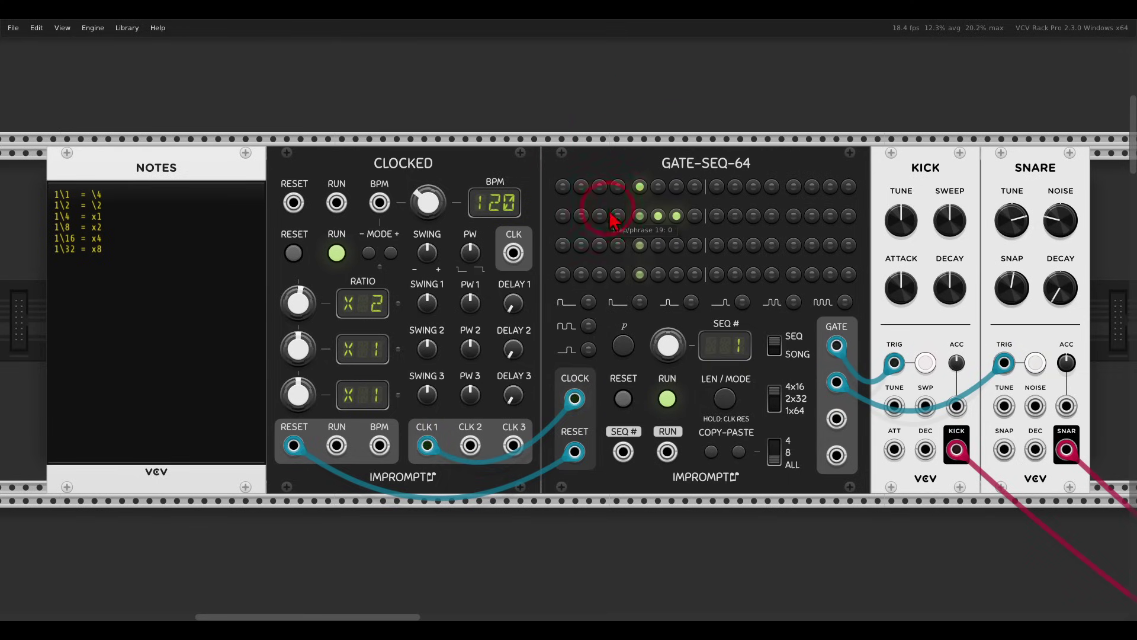
pyautogui.click(676, 215)
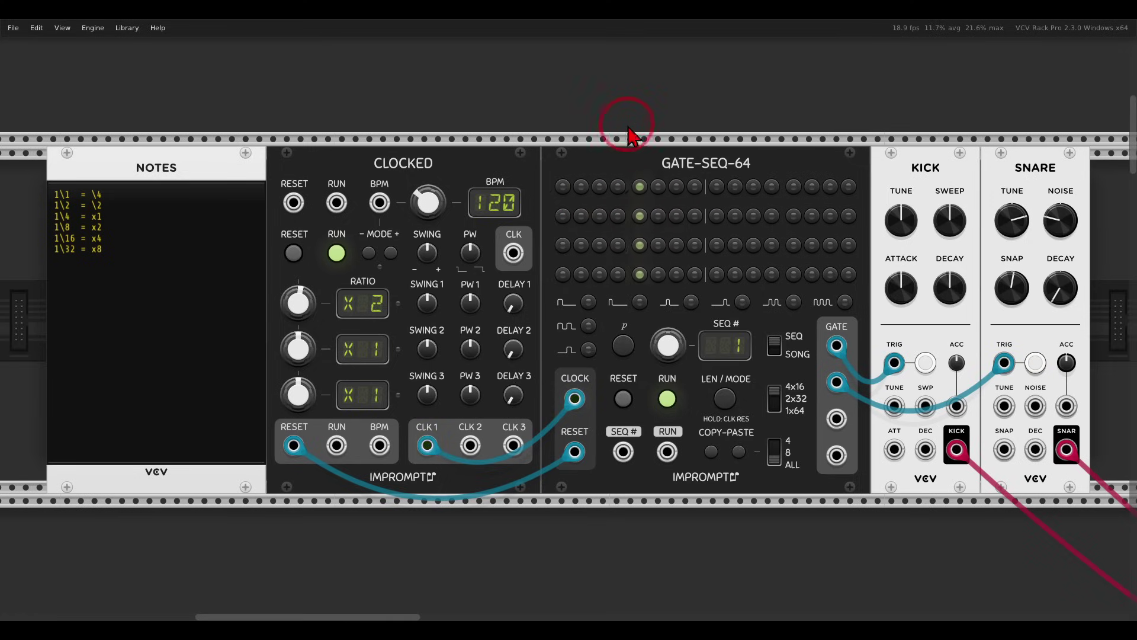
# Set the clock 1 ratio to x4 and the Gate-Seq-64 sequence length to 14 steps
pyautogui.moveTo(298, 304); pyautogui.dragTo(298, 300)
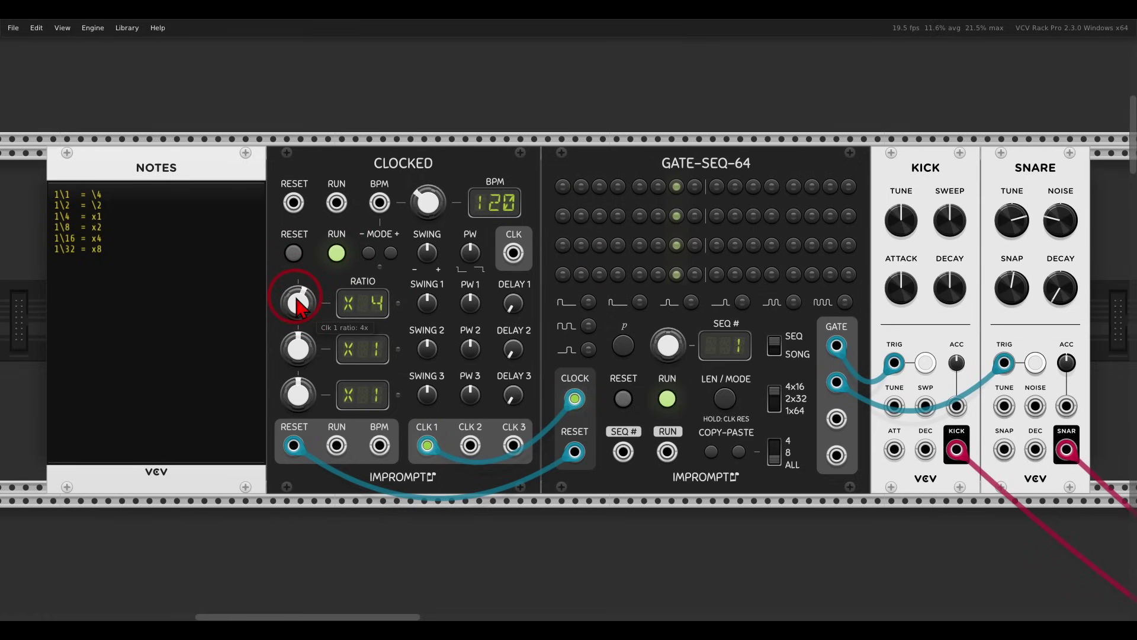
pyautogui.click(729, 402)
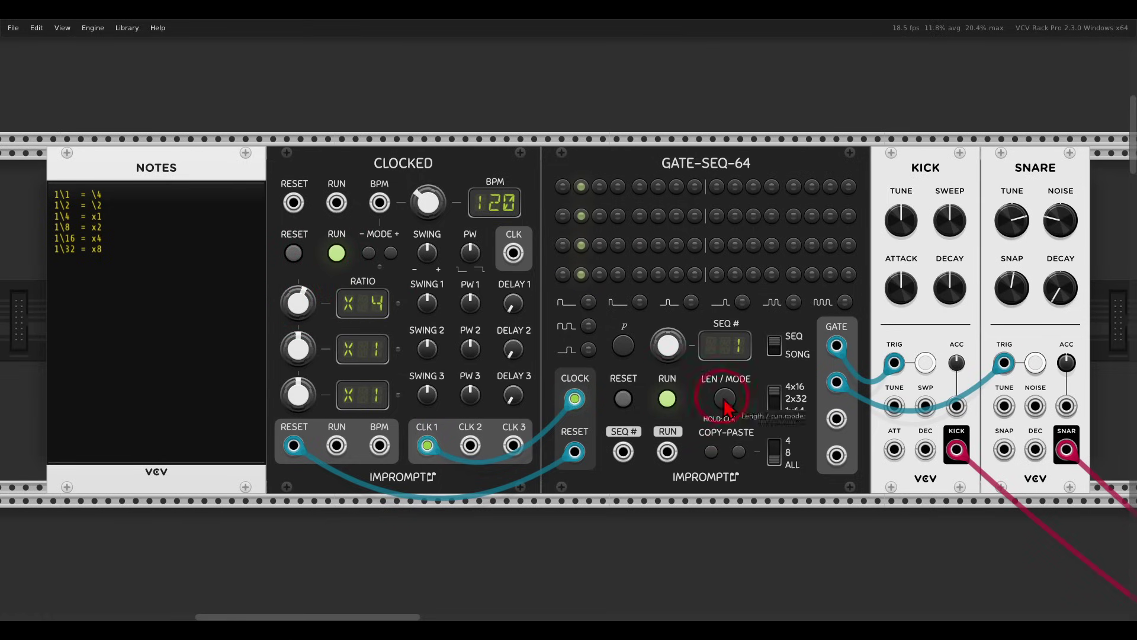
pyautogui.click(812, 190)
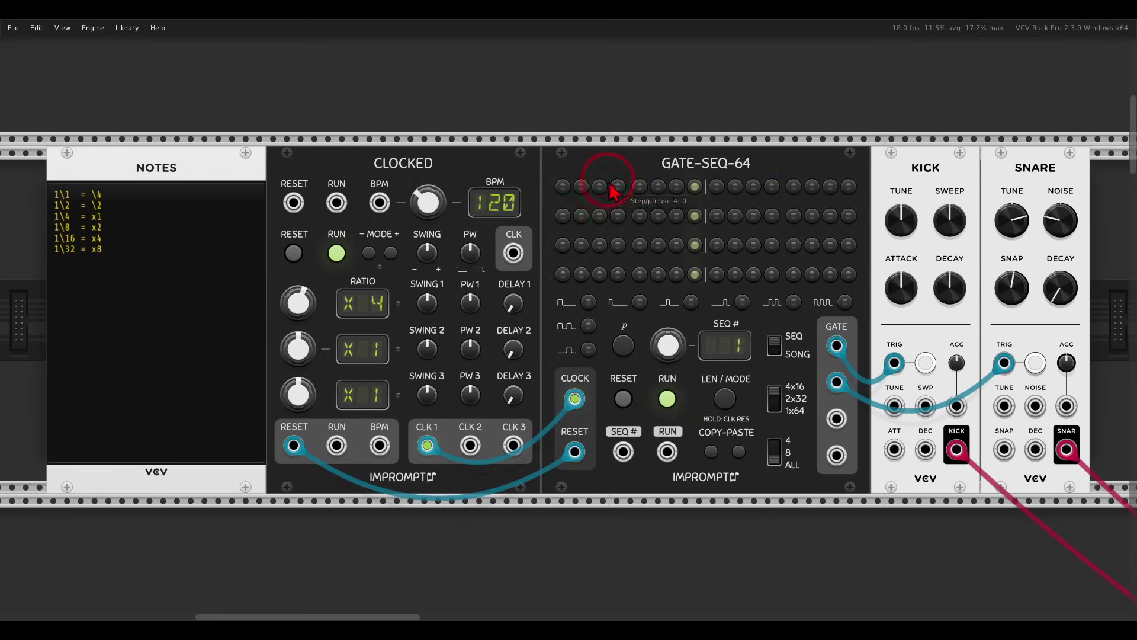
# Place kick gates on steps 1, 9 and 11 and snare gates on steps 5, 8, 12 and 13, and stop the clock
pyautogui.click(564, 188)
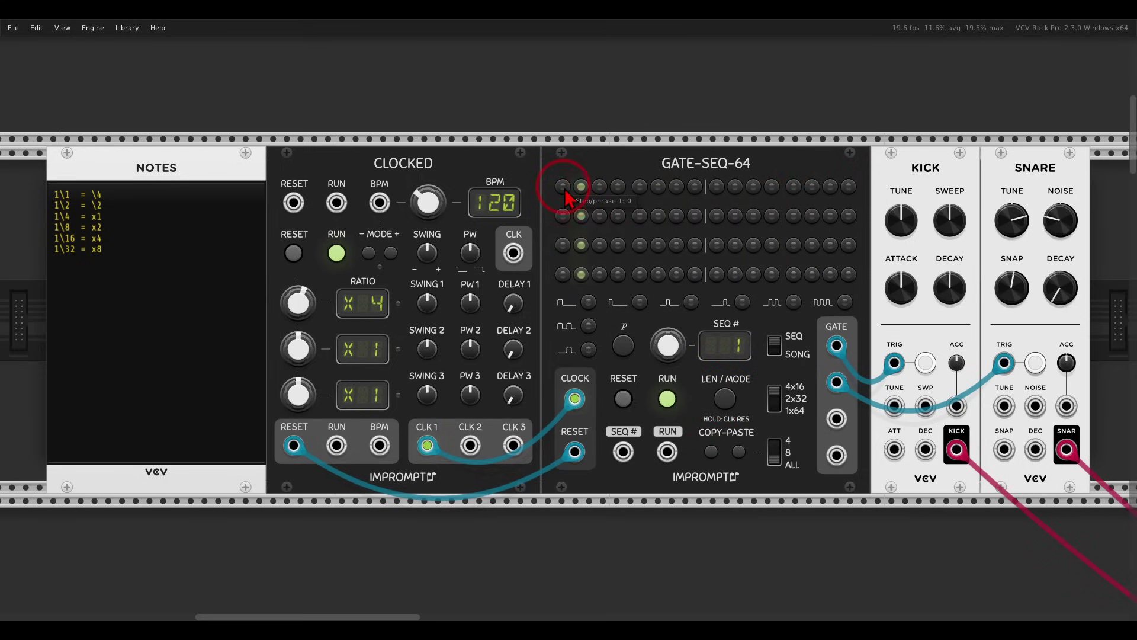
pyautogui.click(639, 217)
pyautogui.click(718, 187)
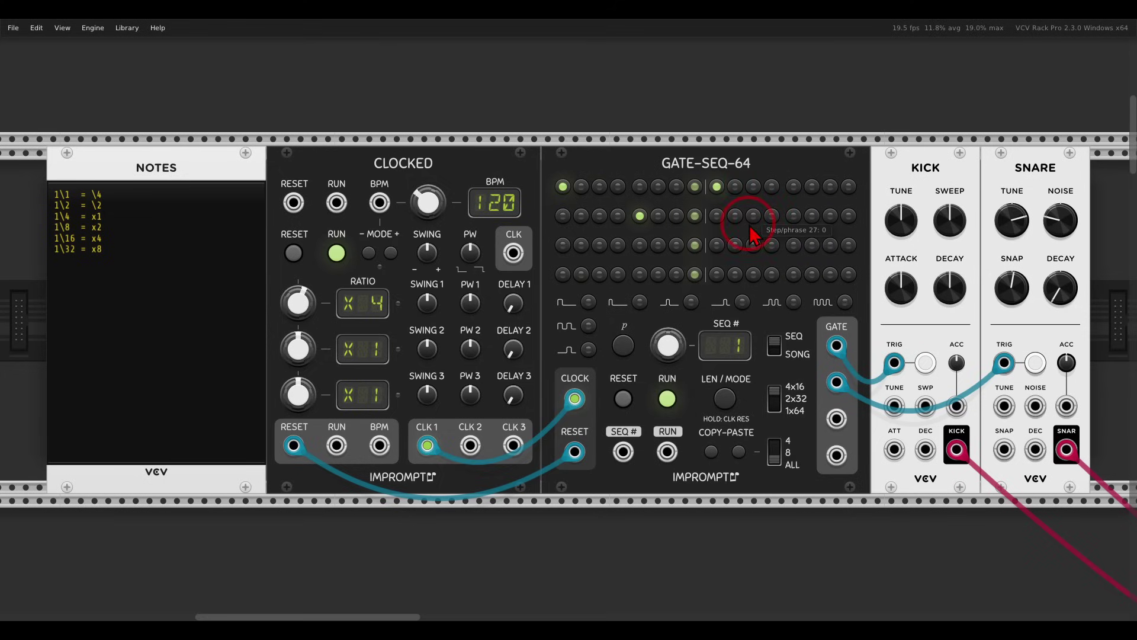
pyautogui.click(752, 187)
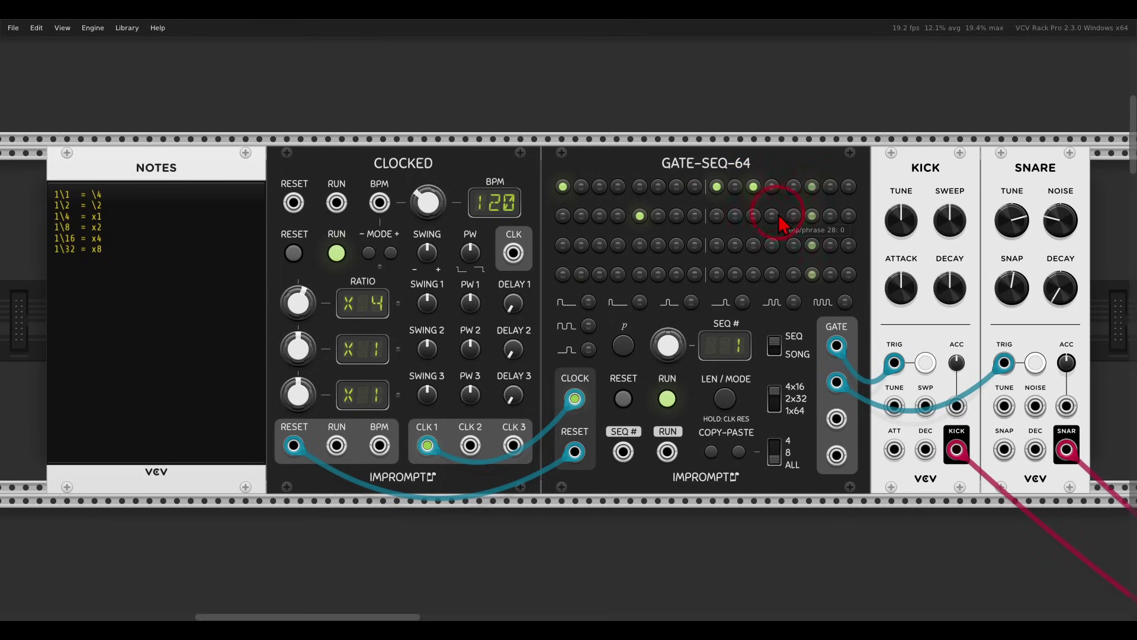
pyautogui.click(772, 216)
pyautogui.click(794, 215)
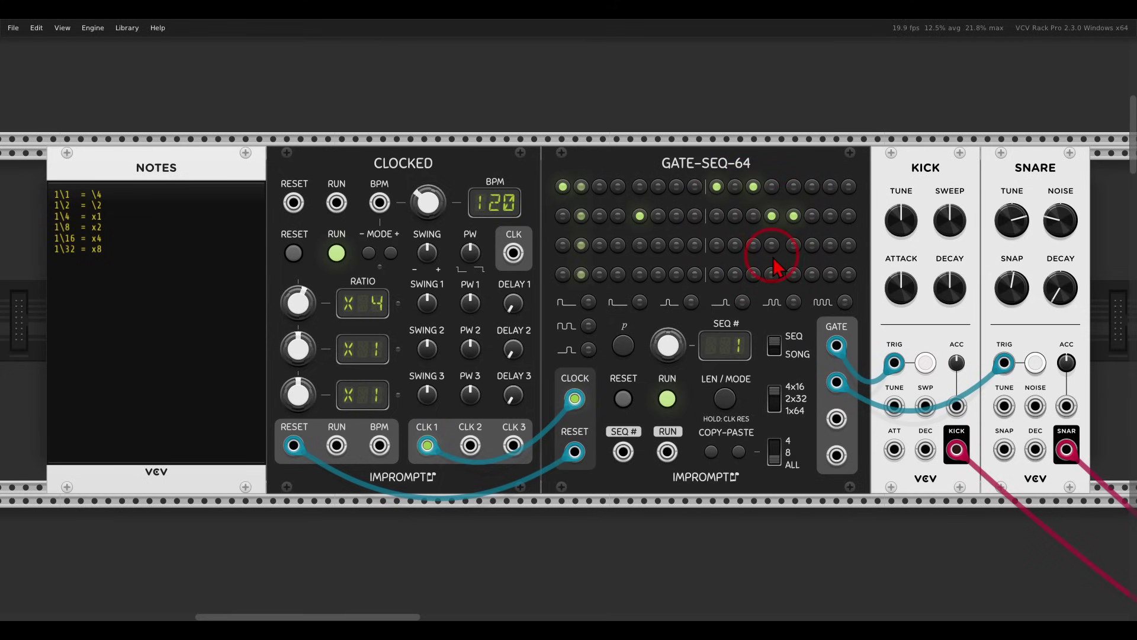
pyautogui.click(694, 216)
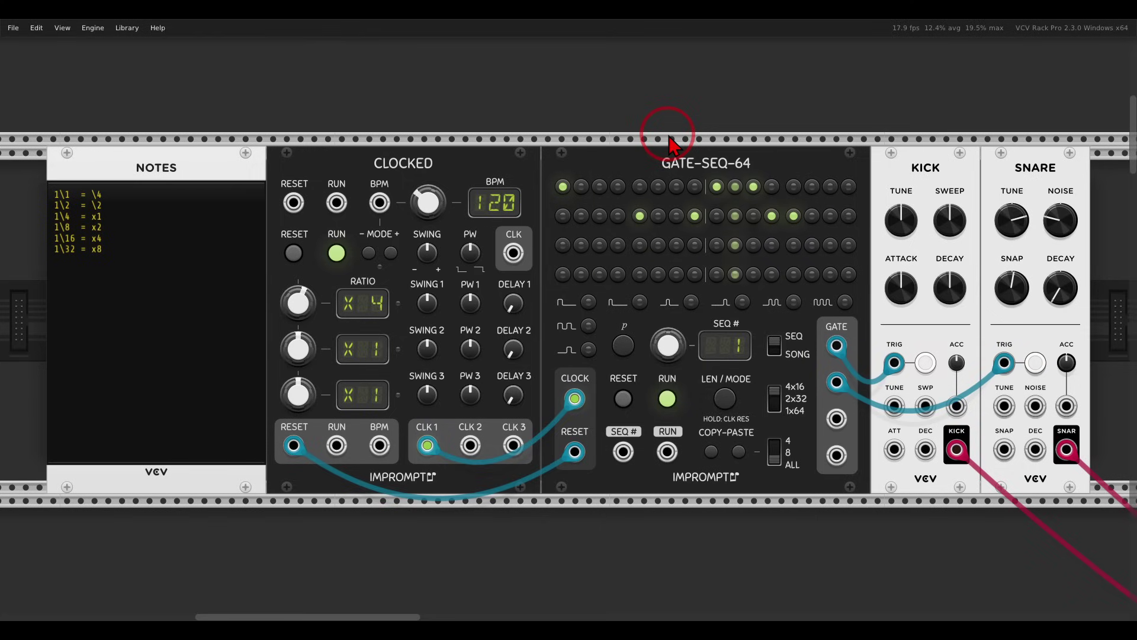
pyautogui.click(337, 253)
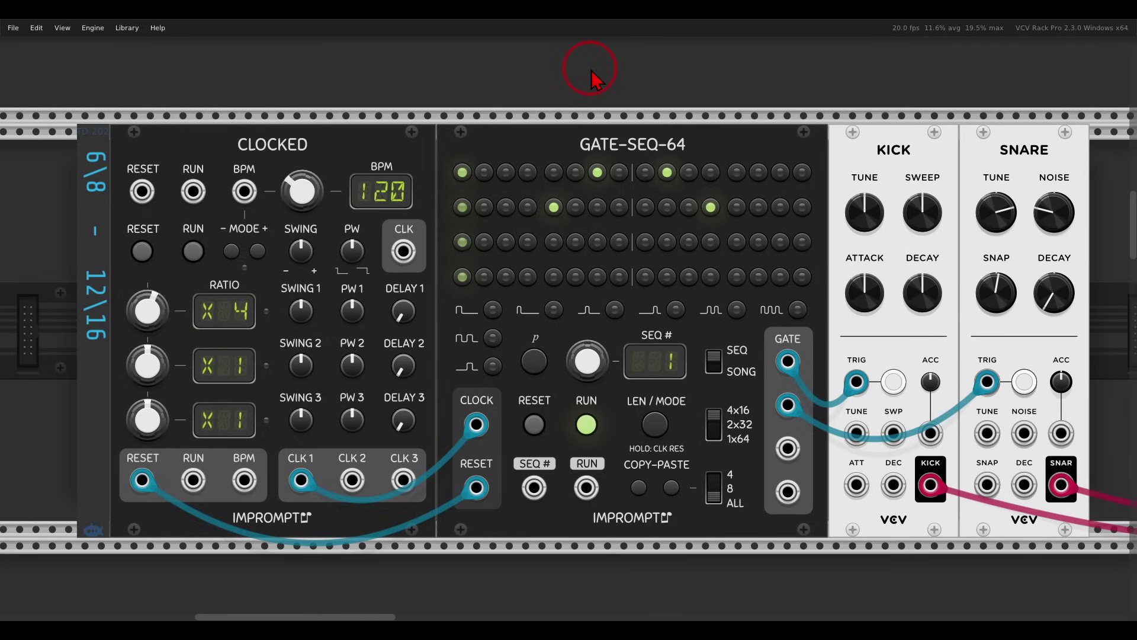
# Play the prepared 6/8, 5/4 and 11/4 example patterns one after another, stopping each clock after listening
pyautogui.click(191, 252)
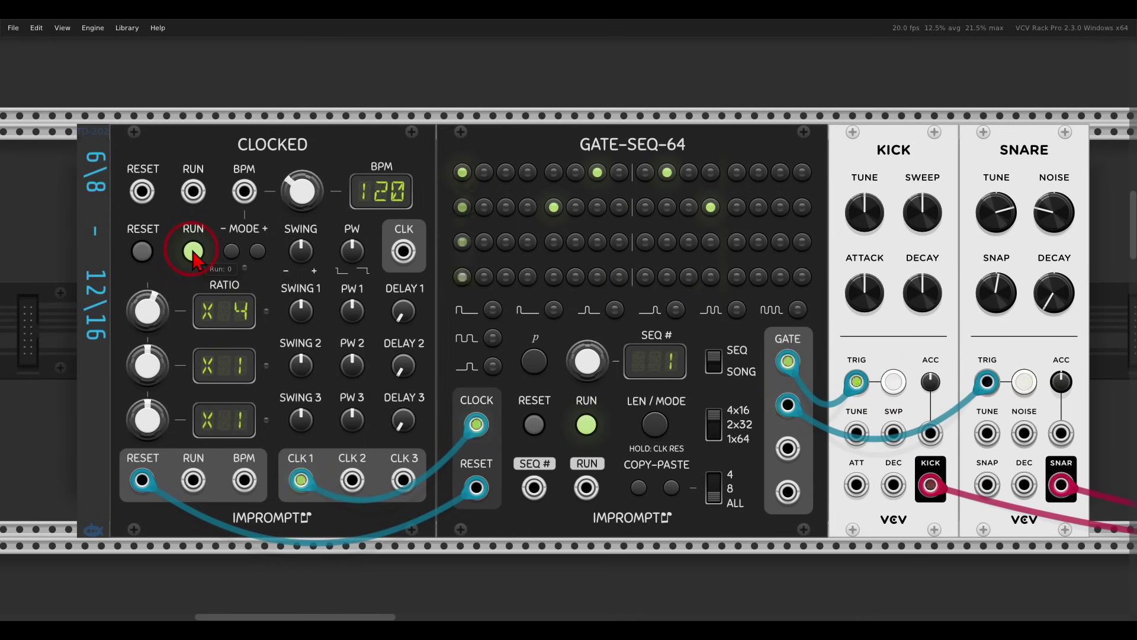
pyautogui.click(501, 120)
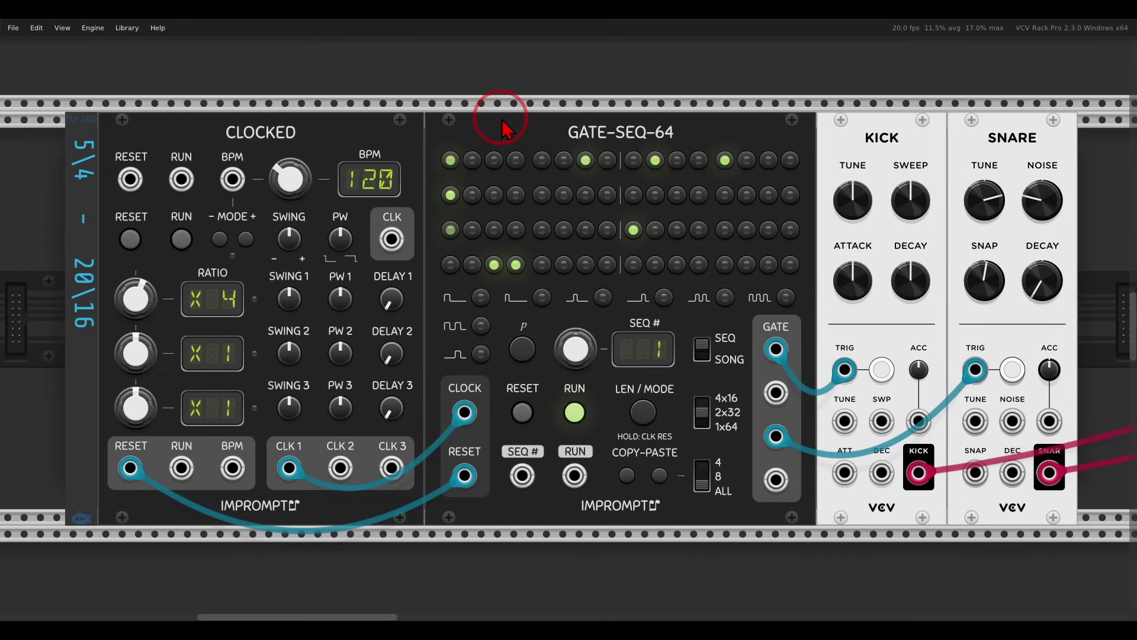
pyautogui.click(180, 239)
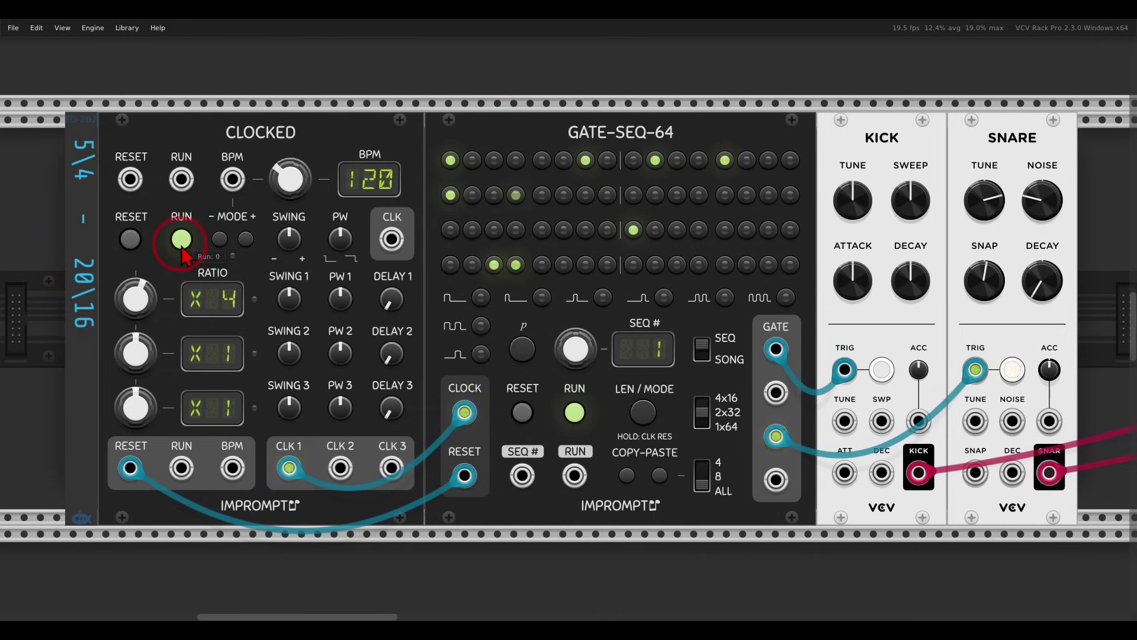
pyautogui.click(263, 132)
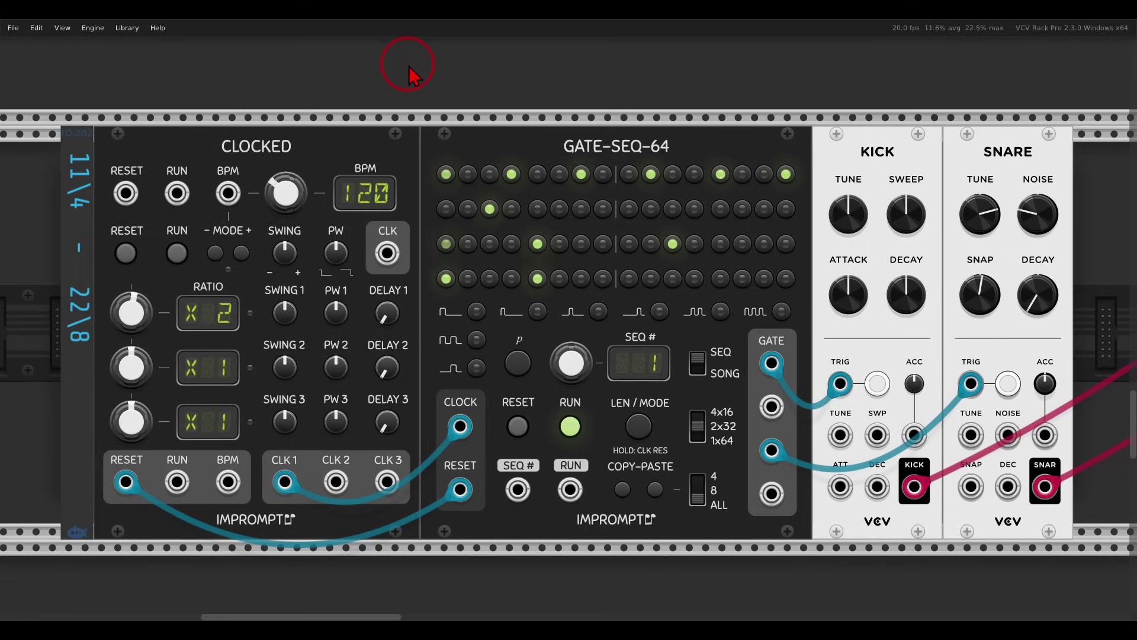
pyautogui.click(177, 253)
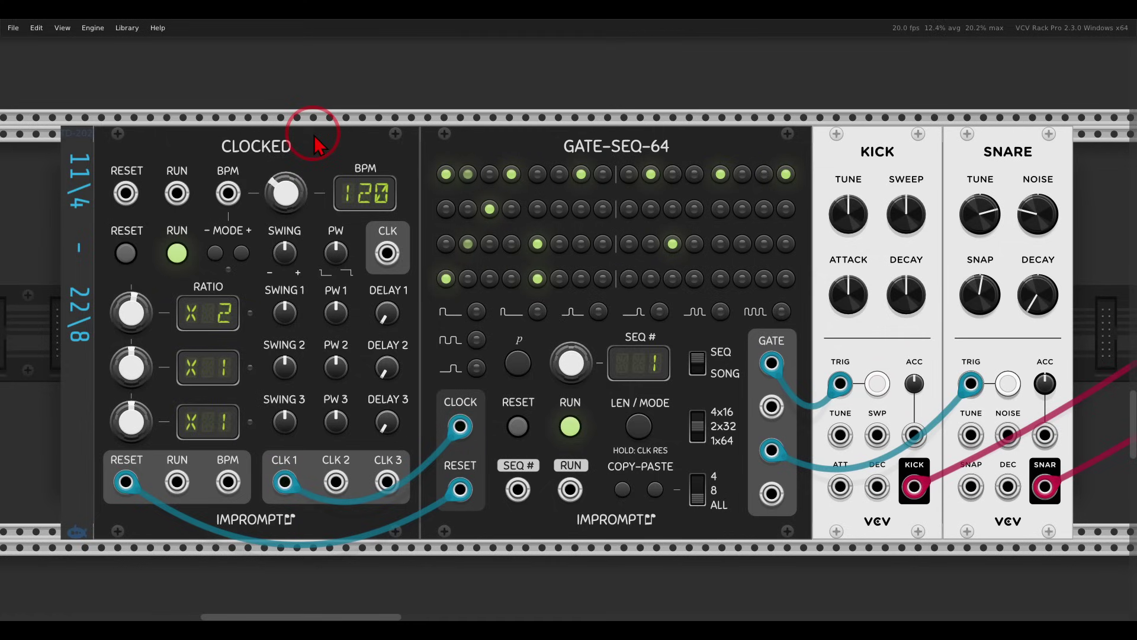
pyautogui.click(182, 255)
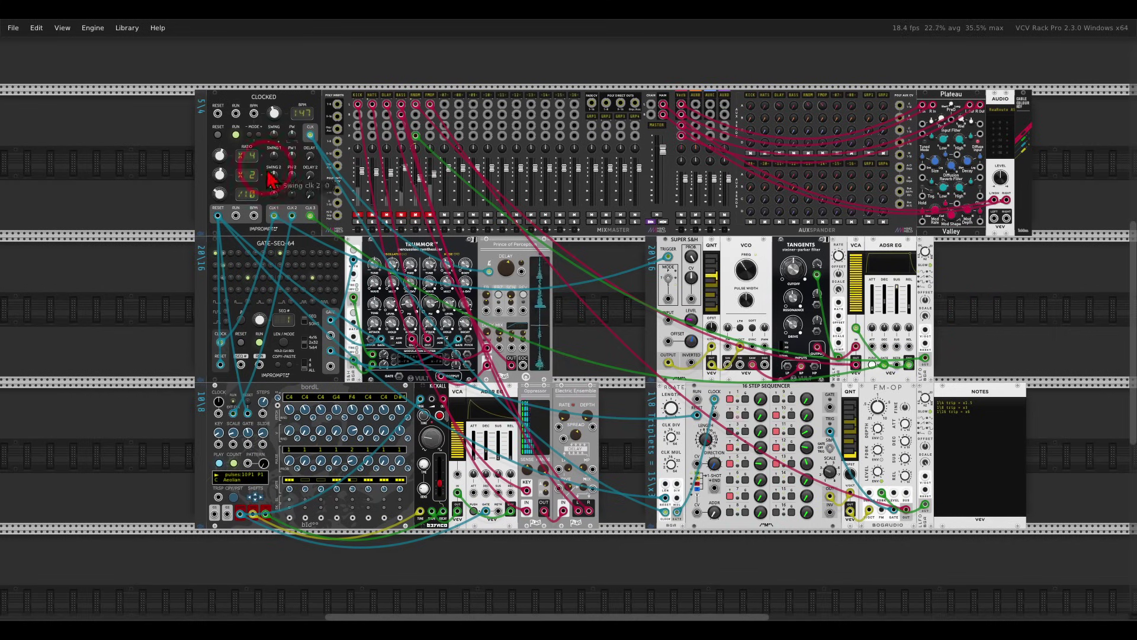
# Examine the Clocked, Gate-Seq-64, Trummor and bordL modules in the full 5/4 patch while it plays
pyautogui.scroll(3, 226, 169)
pyautogui.scroll(2, 233, 169)
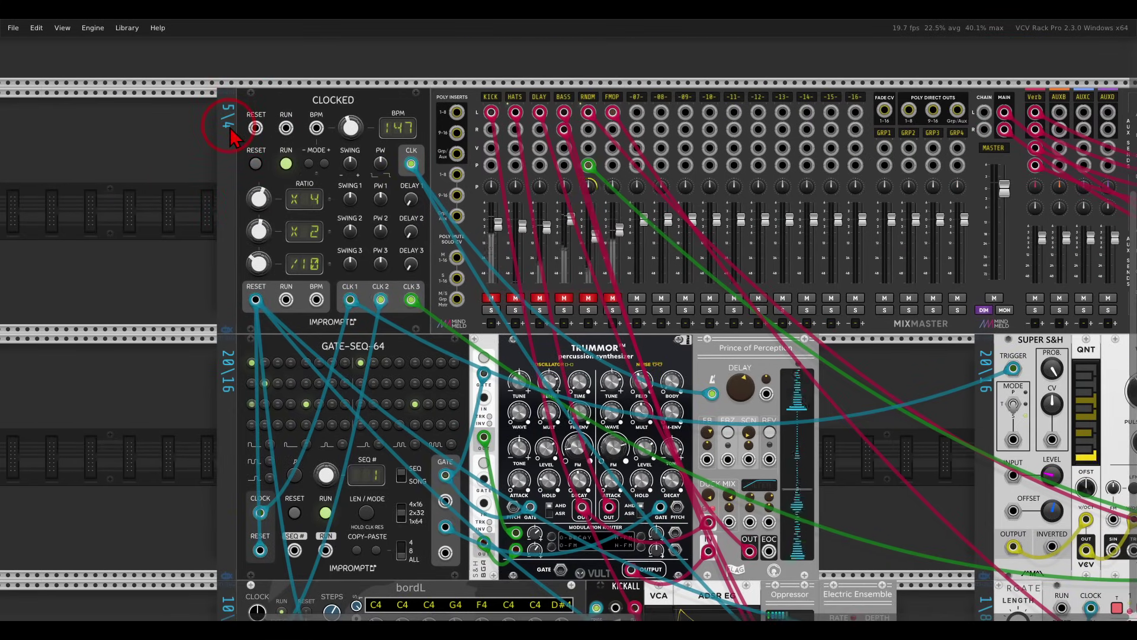
pyautogui.moveTo(214, 344); pyautogui.dragTo(215, 223)
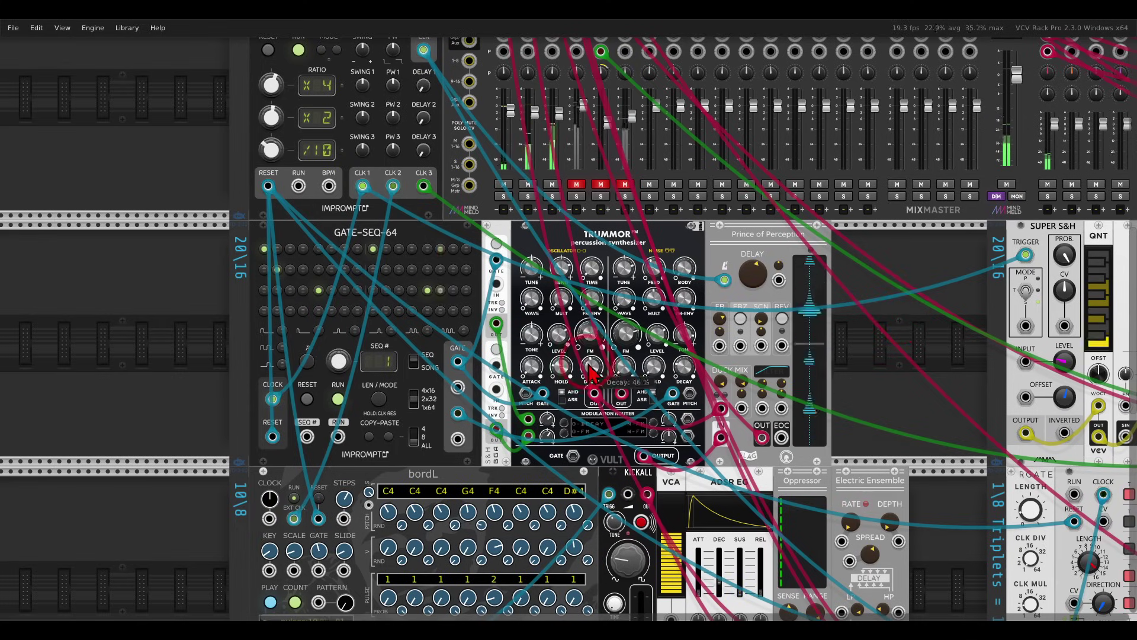
pyautogui.scroll(-5, 591, 373)
pyautogui.scroll(-1, 591, 374)
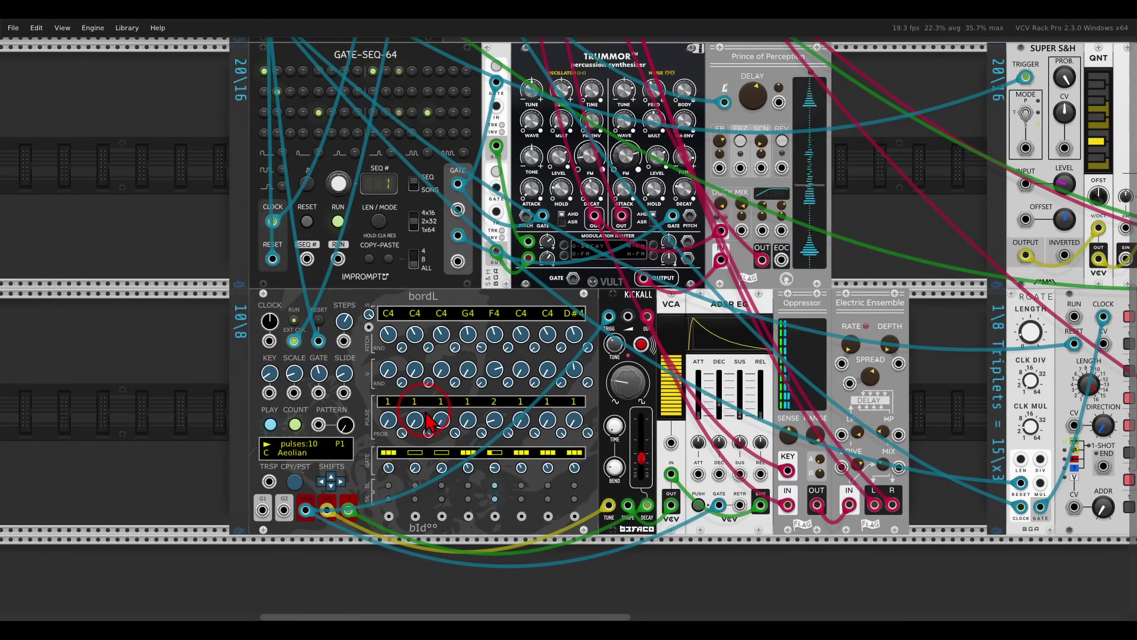
pyautogui.scroll(2, 430, 421)
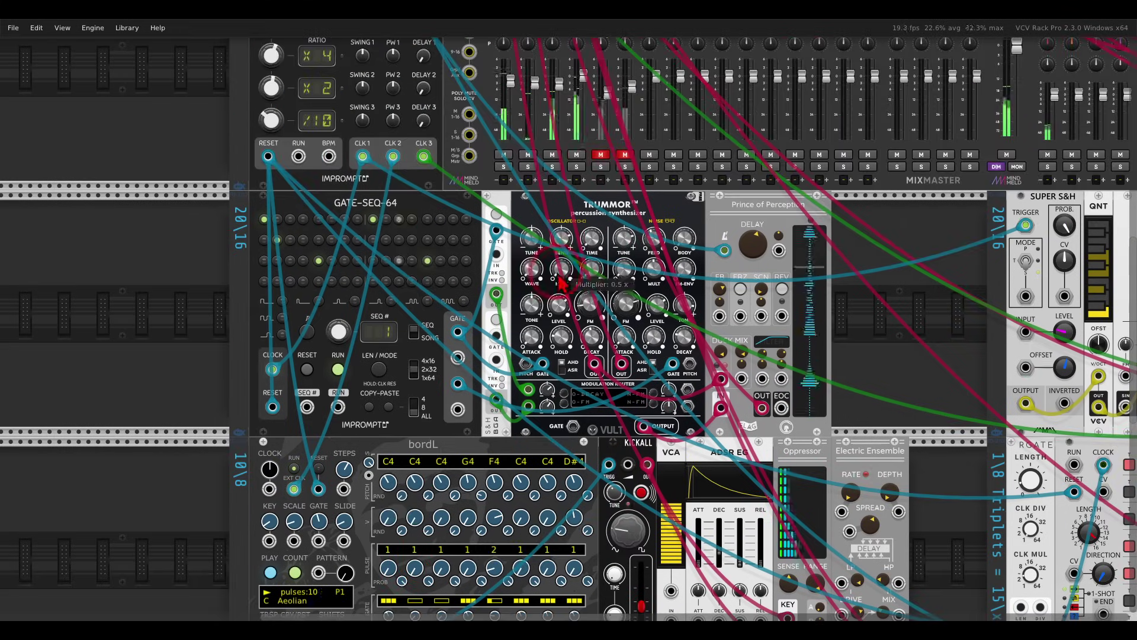
pyautogui.scroll(-1, 880, 262)
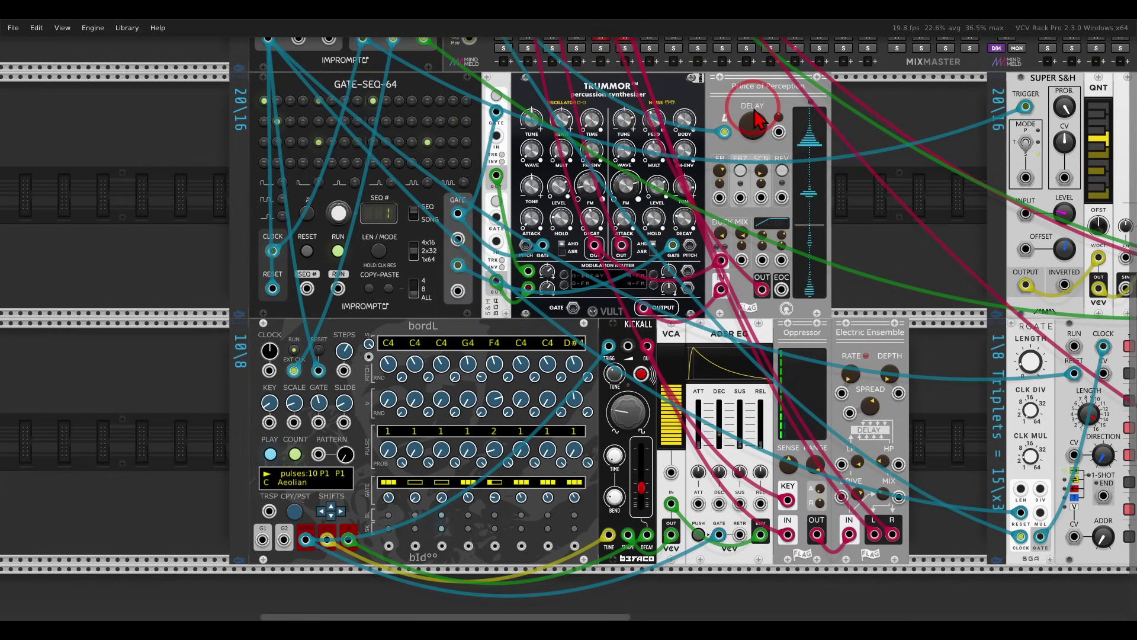
# Examine how the Clocked ratios relate to the 20/16 Super S&H voice and the other modules of the 5/4 patch
pyautogui.moveTo(942, 139); pyautogui.dragTo(388, 211)
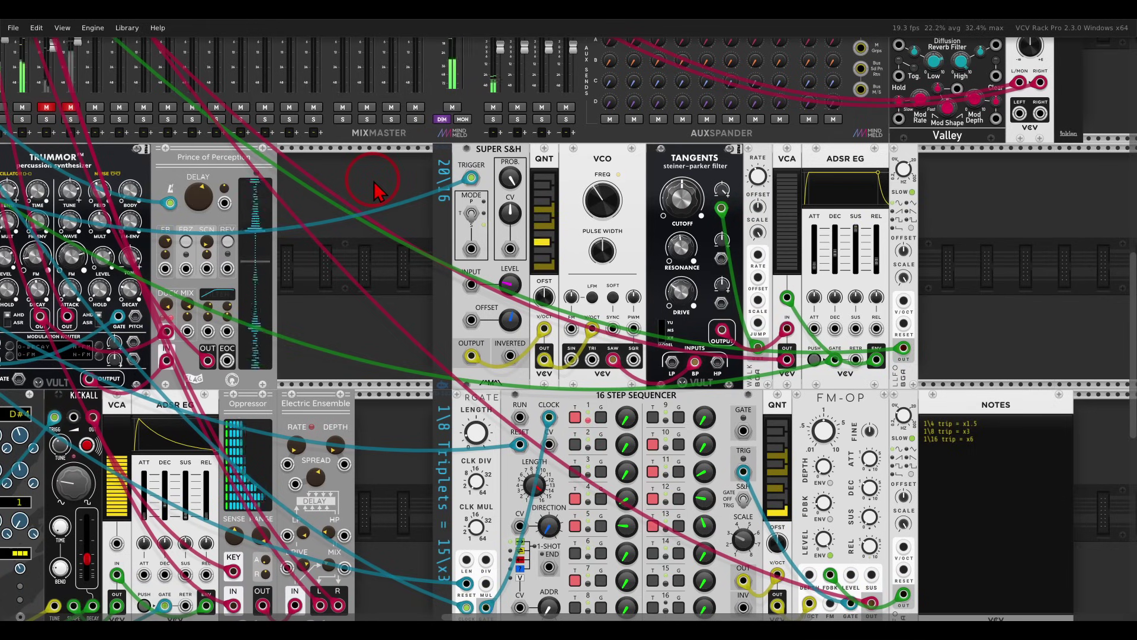
pyautogui.hscroll(-10, 358, 190)
pyautogui.scroll(4, 358, 190)
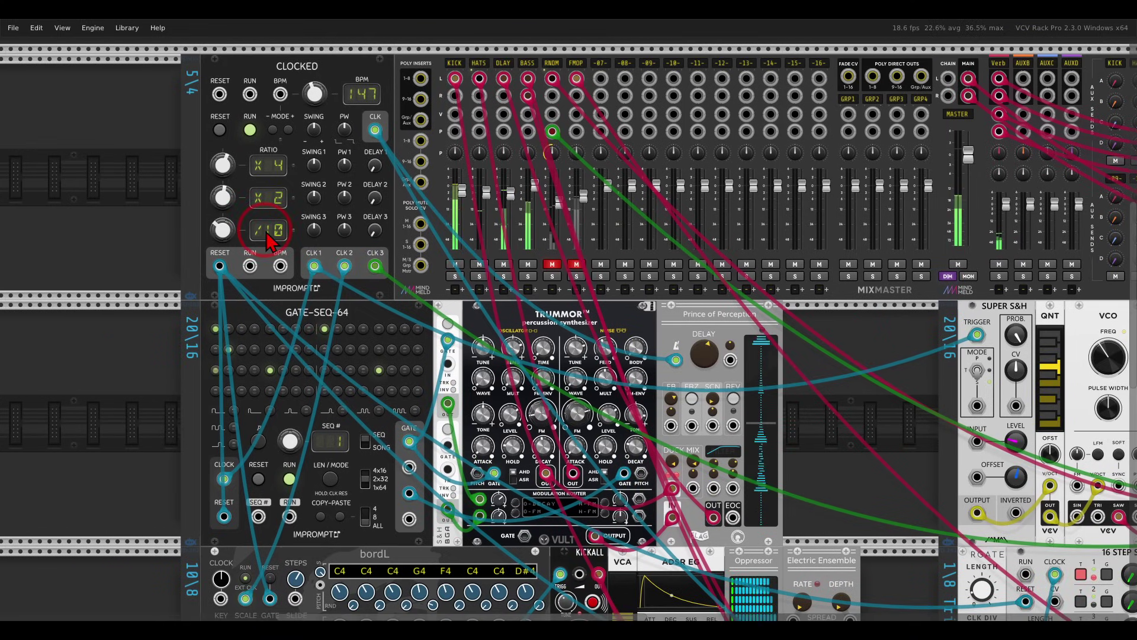
pyautogui.hscroll(8, 453, 400)
pyautogui.scroll(-1, 453, 400)
pyautogui.hscroll(2, 453, 401)
pyautogui.scroll(-1, 453, 401)
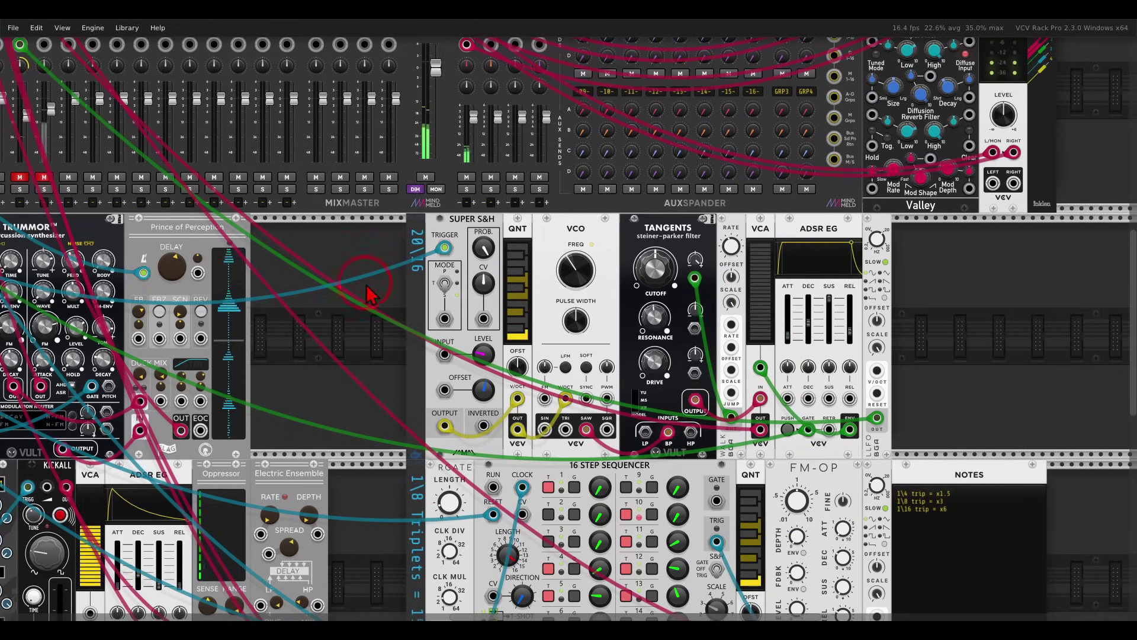
pyautogui.moveTo(368, 292); pyautogui.dragTo(792, 374)
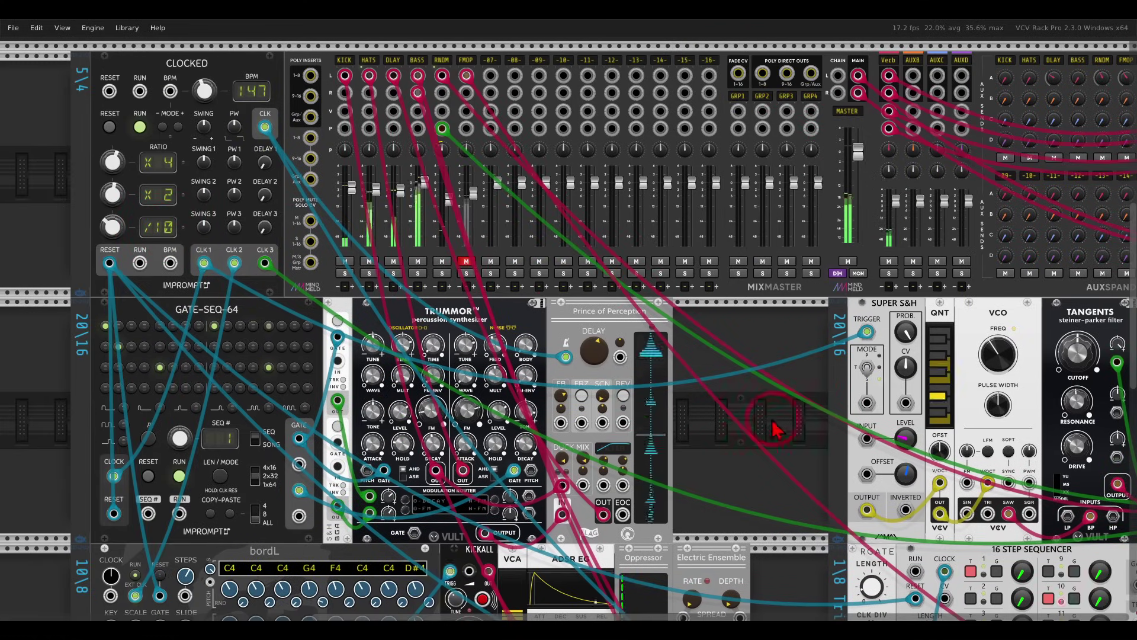
pyautogui.moveTo(774, 428); pyautogui.dragTo(377, 353)
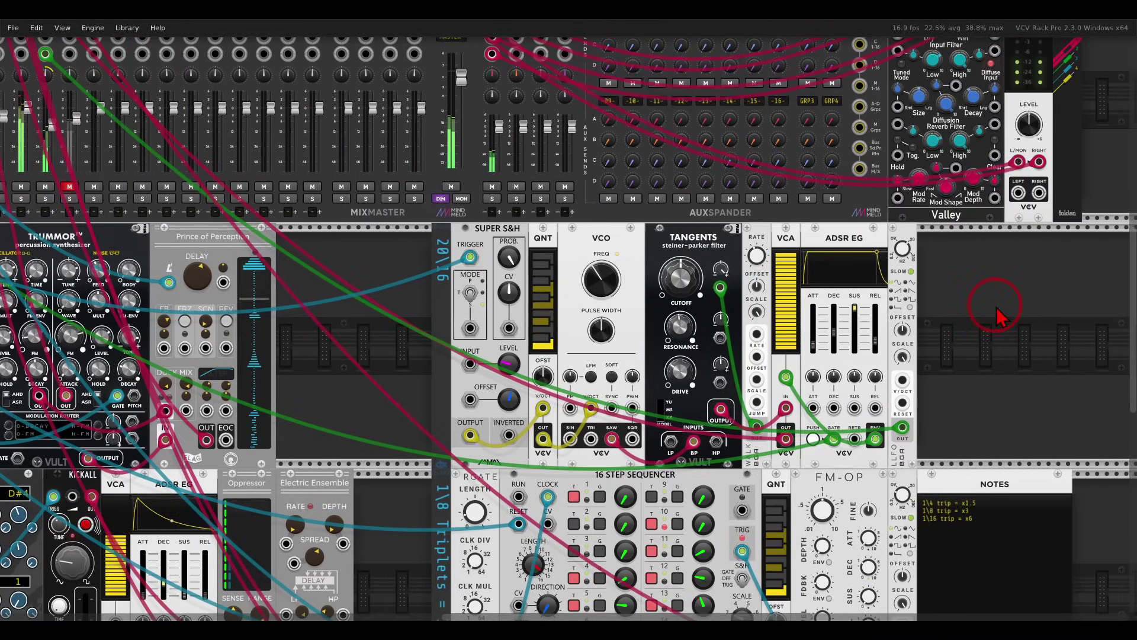
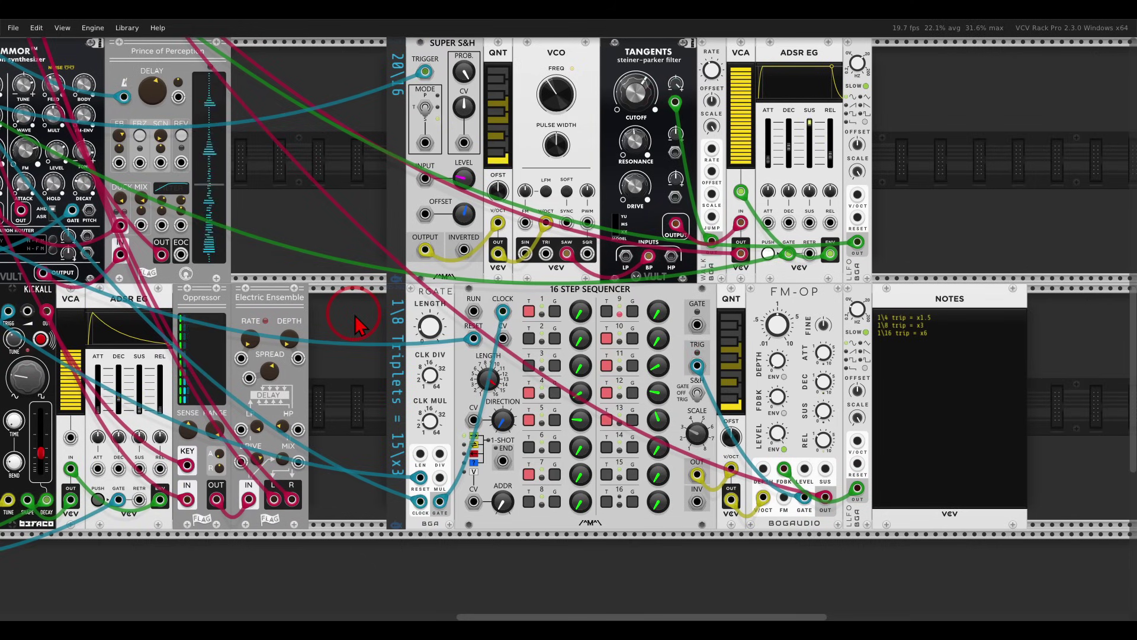
# Review the triplet ratio notes for 1/4, 1/8 and 1/16 triplets beside the FM-OP voice
pyautogui.hscroll(5, 886, 410)
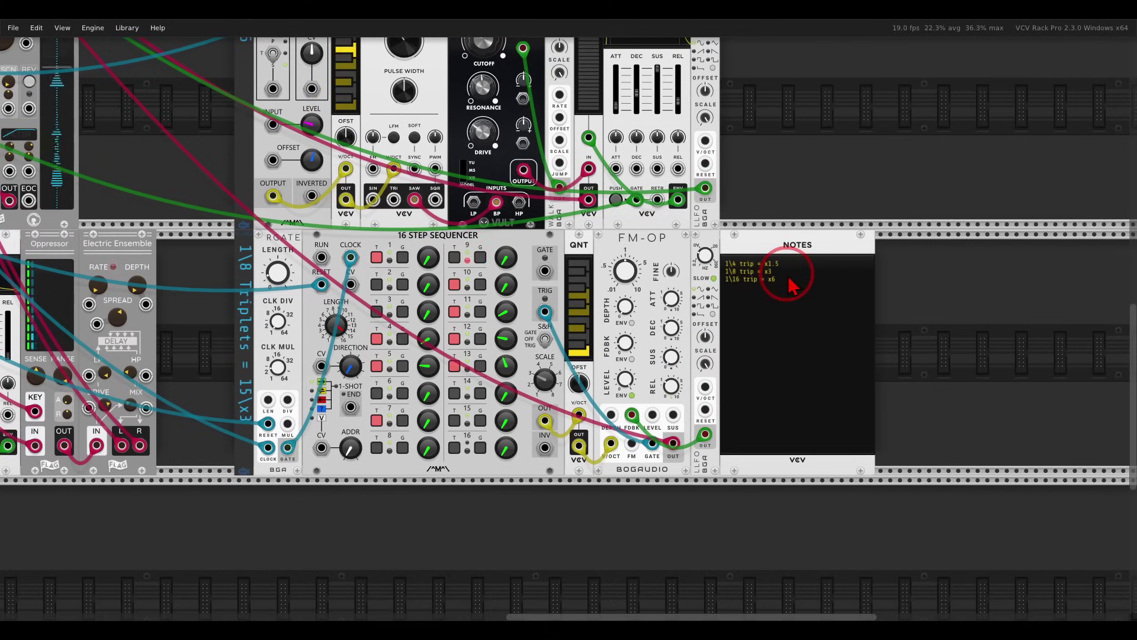
pyautogui.scroll(3, 794, 286)
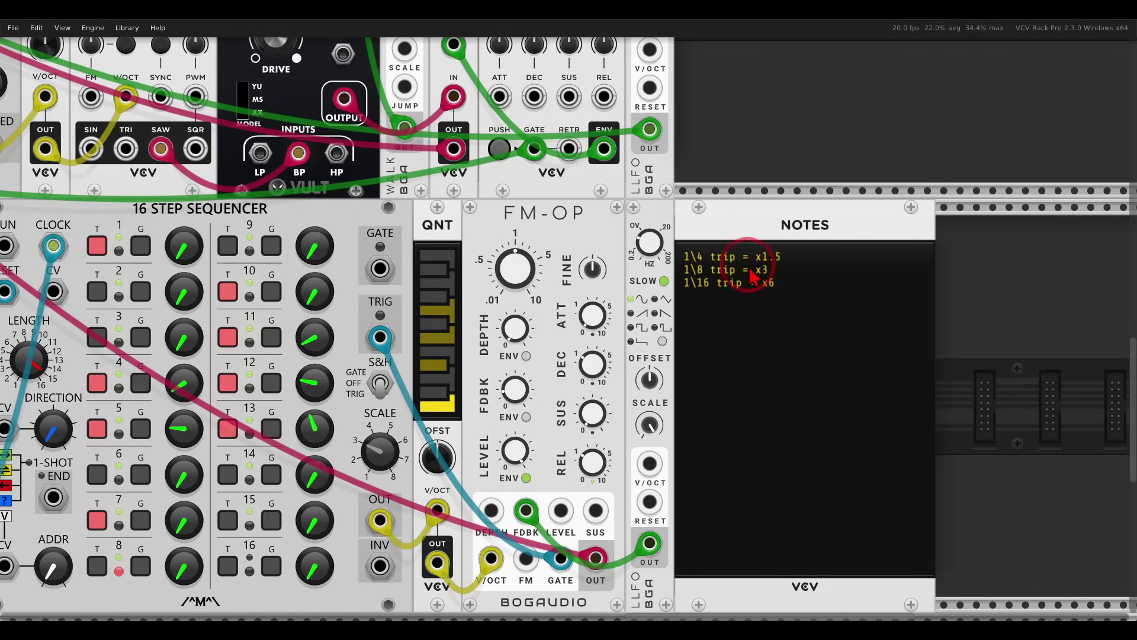
pyautogui.click(766, 282)
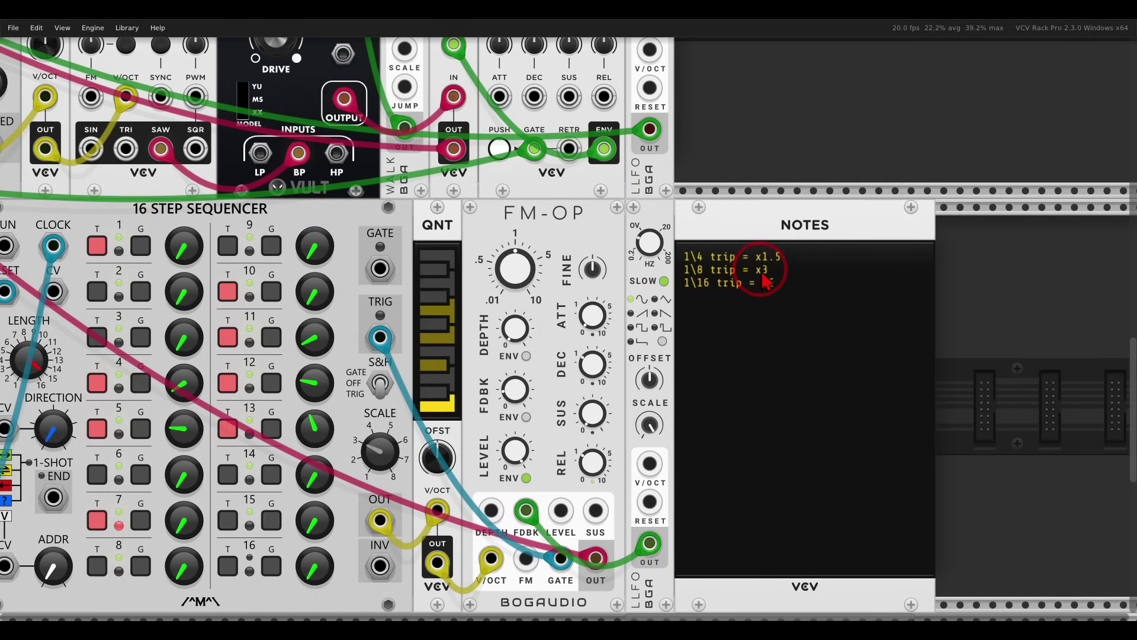
pyautogui.click(709, 291)
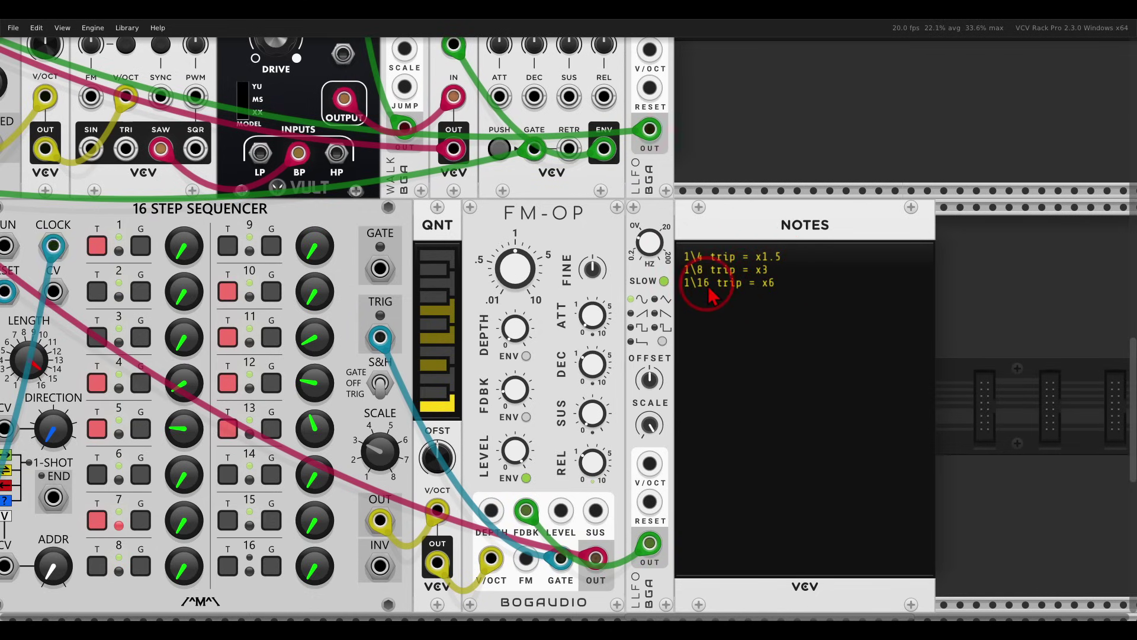
# Check the RGATE clock multiplication feeding the 16 Step Sequencer's 1/8 triplets against the triplet ratio notes
pyautogui.click(772, 289)
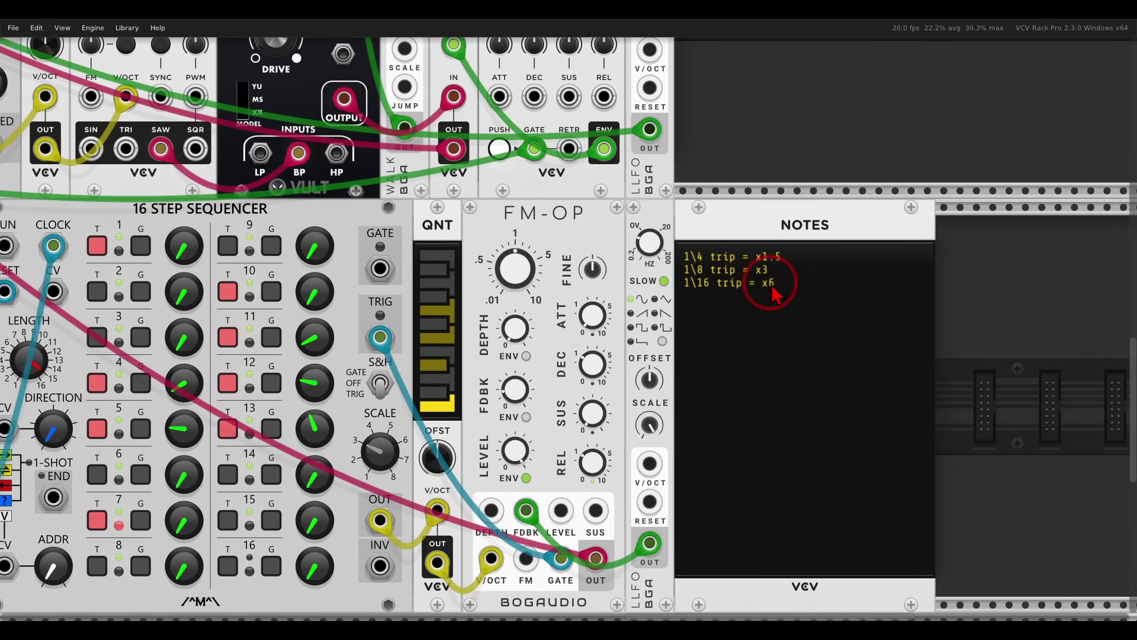
pyautogui.click(597, 226)
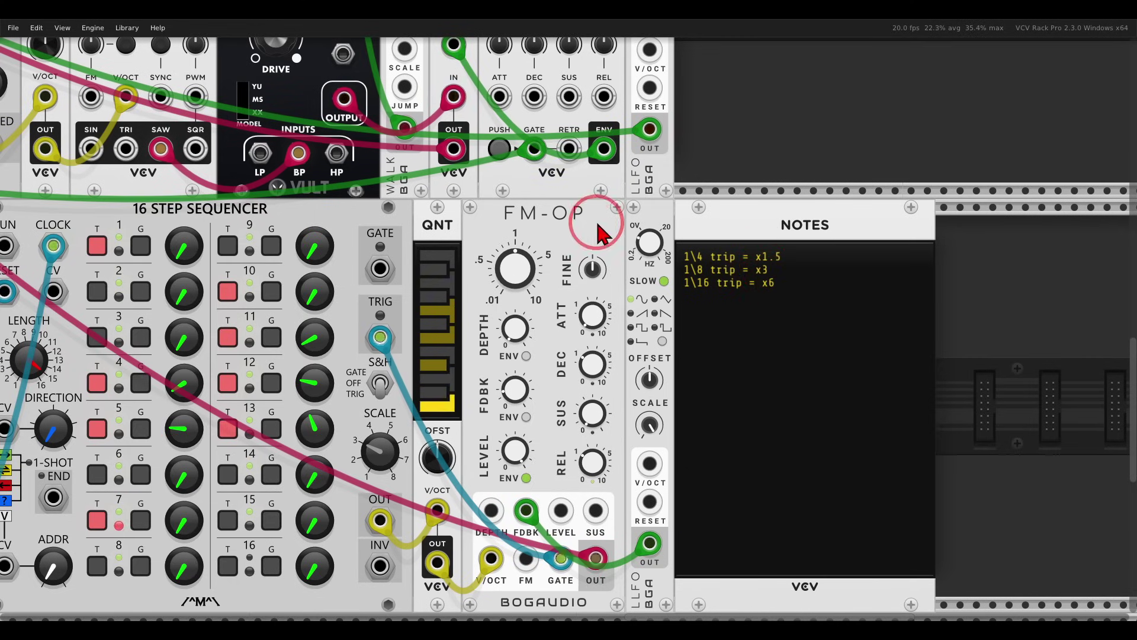
pyautogui.moveTo(597, 227); pyautogui.dragTo(829, 180)
pyautogui.click(205, 391)
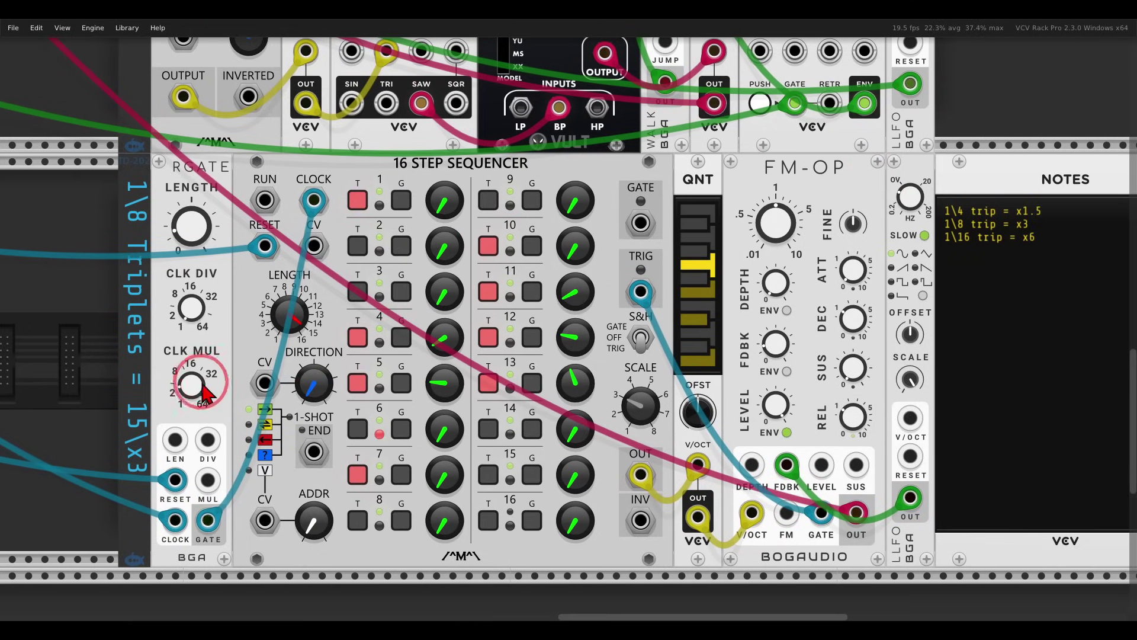
pyautogui.moveTo(205, 391); pyautogui.dragTo(195, 403)
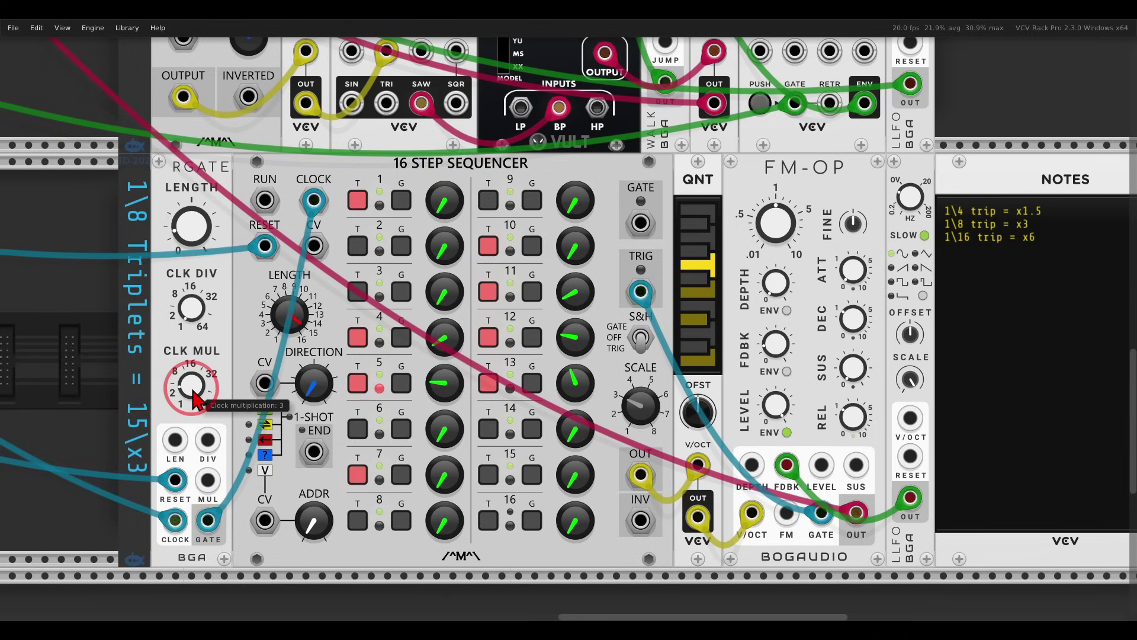
pyautogui.moveTo(193, 390); pyautogui.dragTo(200, 394)
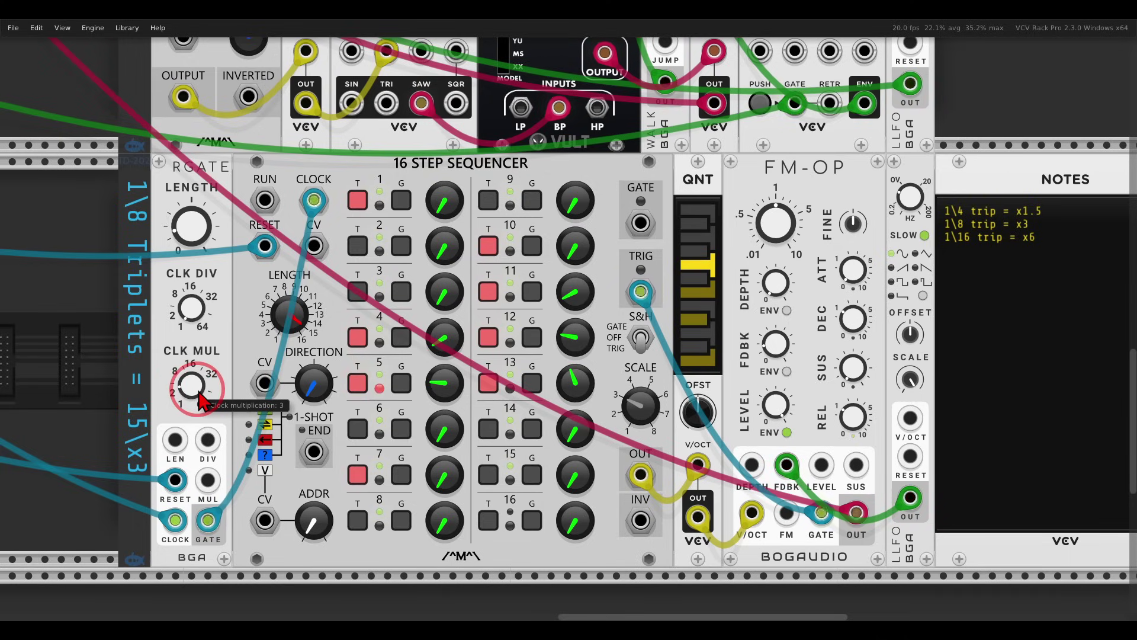
# Look over the 5/4 patch around the mixer, the 20/16 Super S&H voice and the 1/8 triplet voice while it plays
pyautogui.scroll(-3, 300, 340)
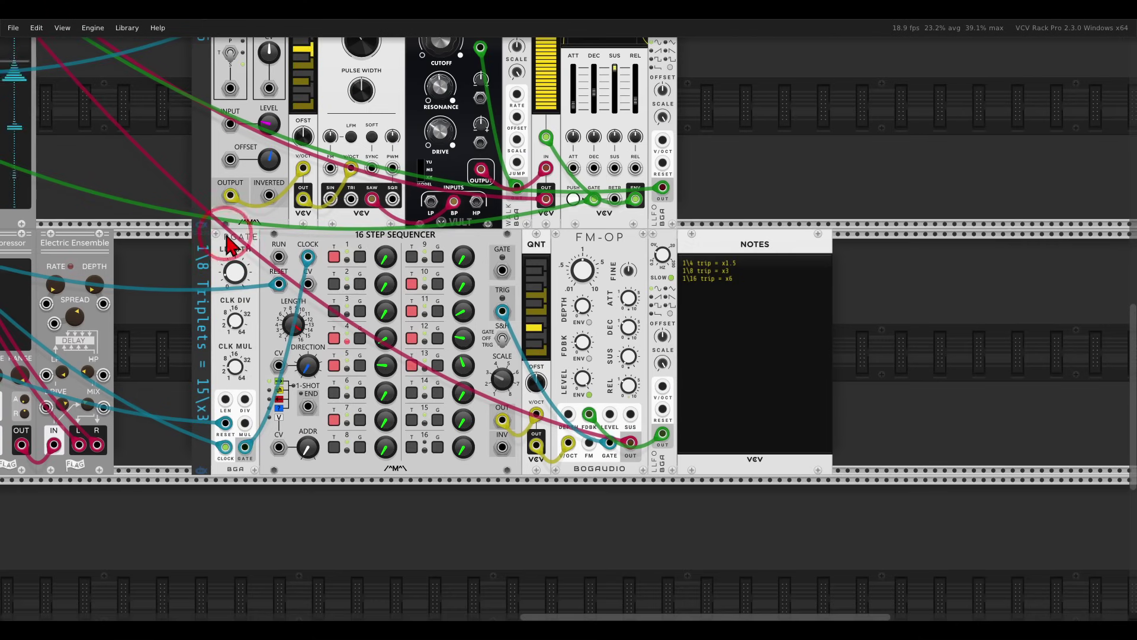
pyautogui.scroll(5, 155, 136)
pyautogui.hscroll(-8, 154, 137)
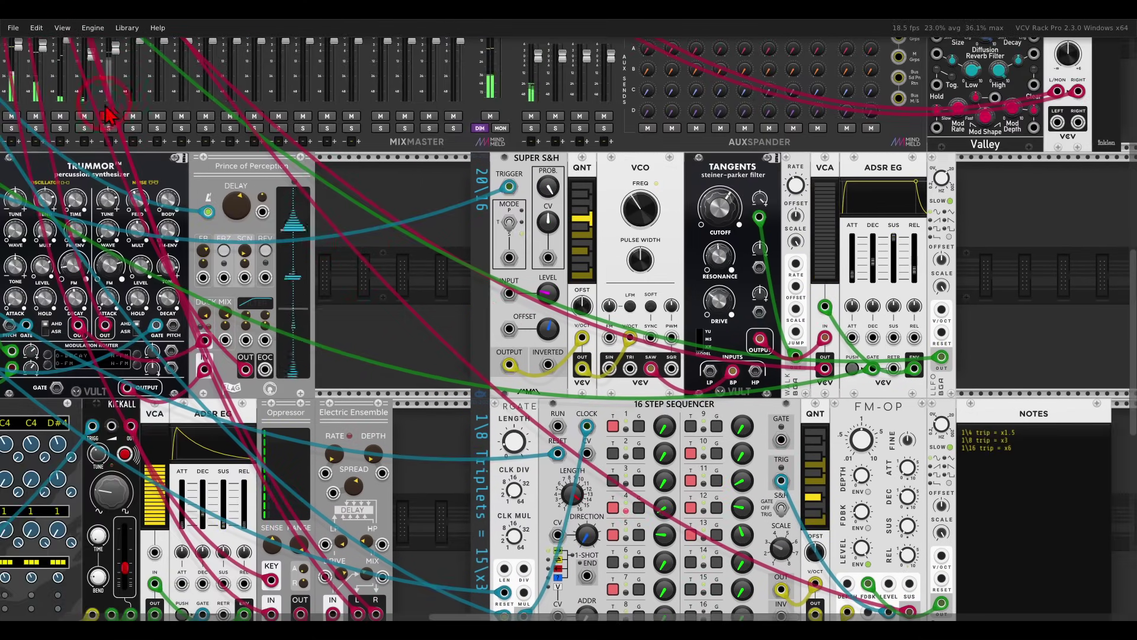
pyautogui.scroll(-4, 287, 308)
pyautogui.hscroll(5, 288, 308)
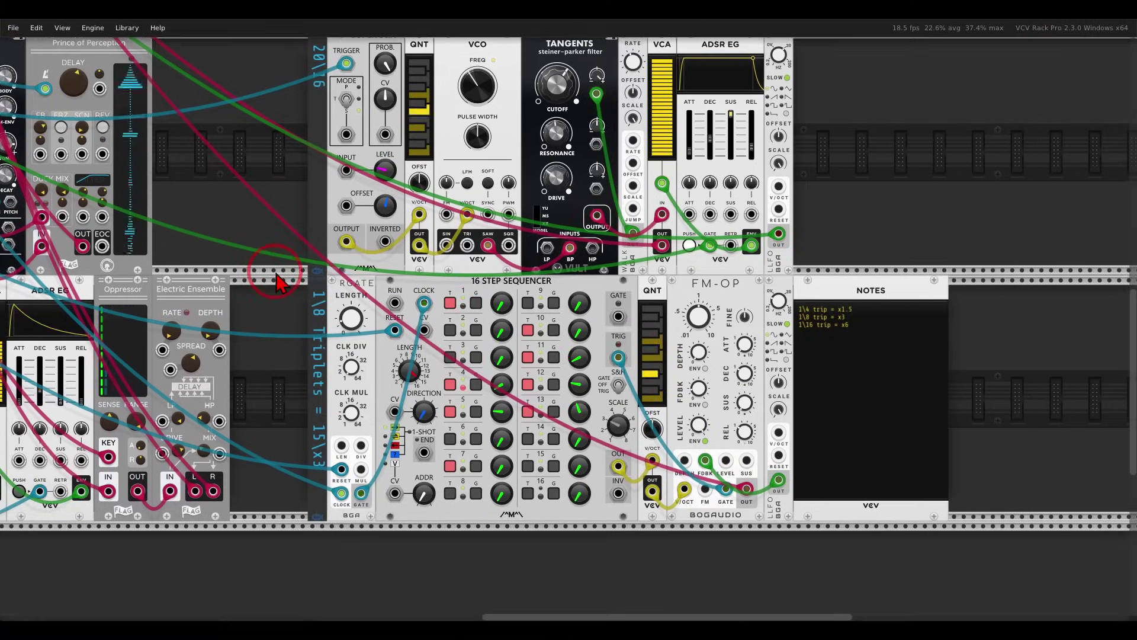
pyautogui.scroll(-1, 280, 283)
pyautogui.hscroll(1, 279, 283)
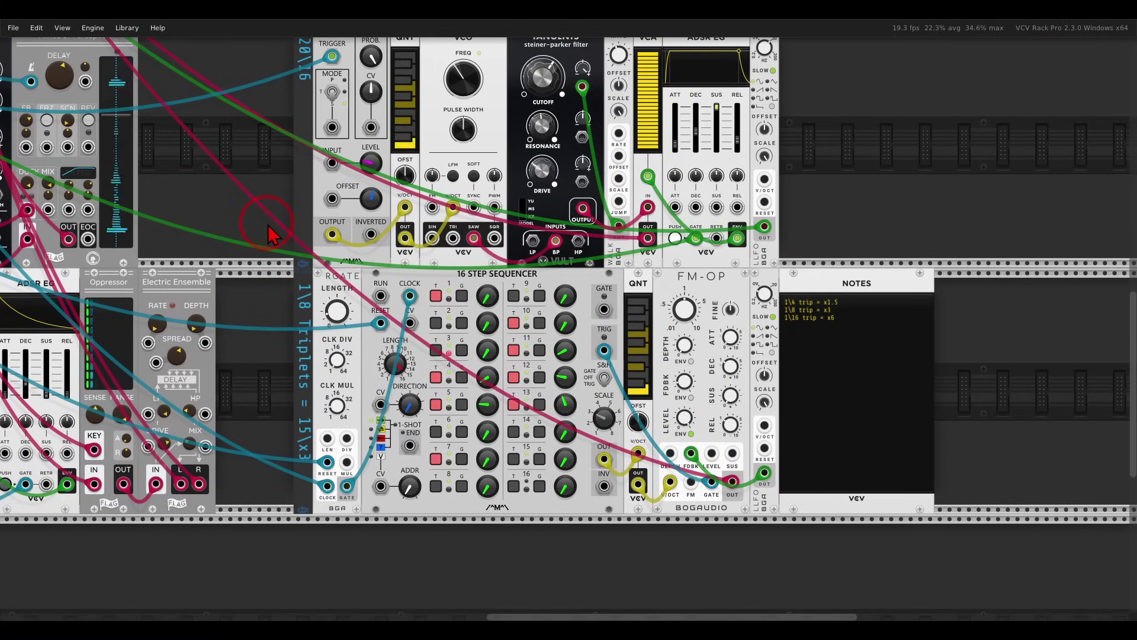
pyautogui.scroll(-3, 268, 225)
pyautogui.moveTo(234, 172); pyautogui.dragTo(620, 250)
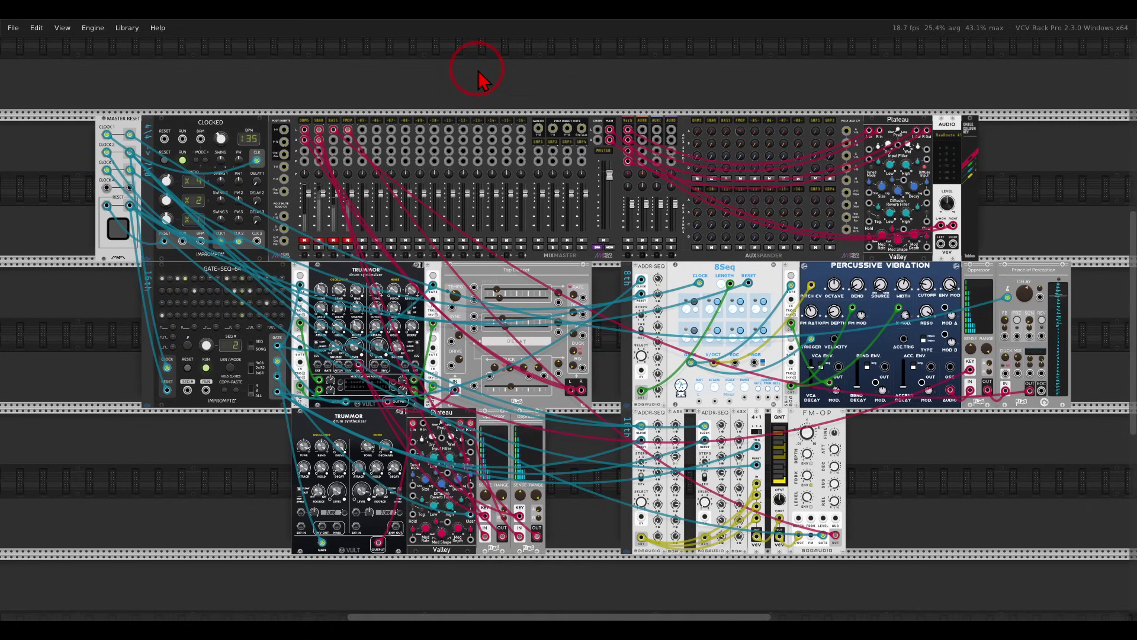
# Unmute the DRMS and SNAR channels on the MixMaster in the 4/4 to 7/8 patch
pyautogui.scroll(5, 276, 342)
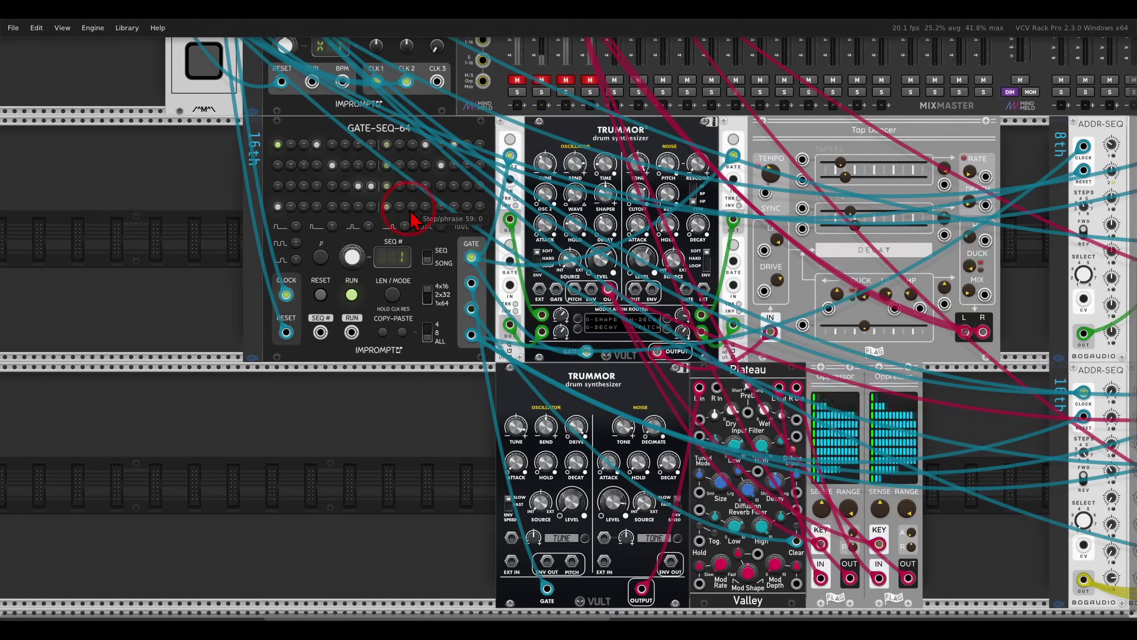
pyautogui.scroll(2, 554, 178)
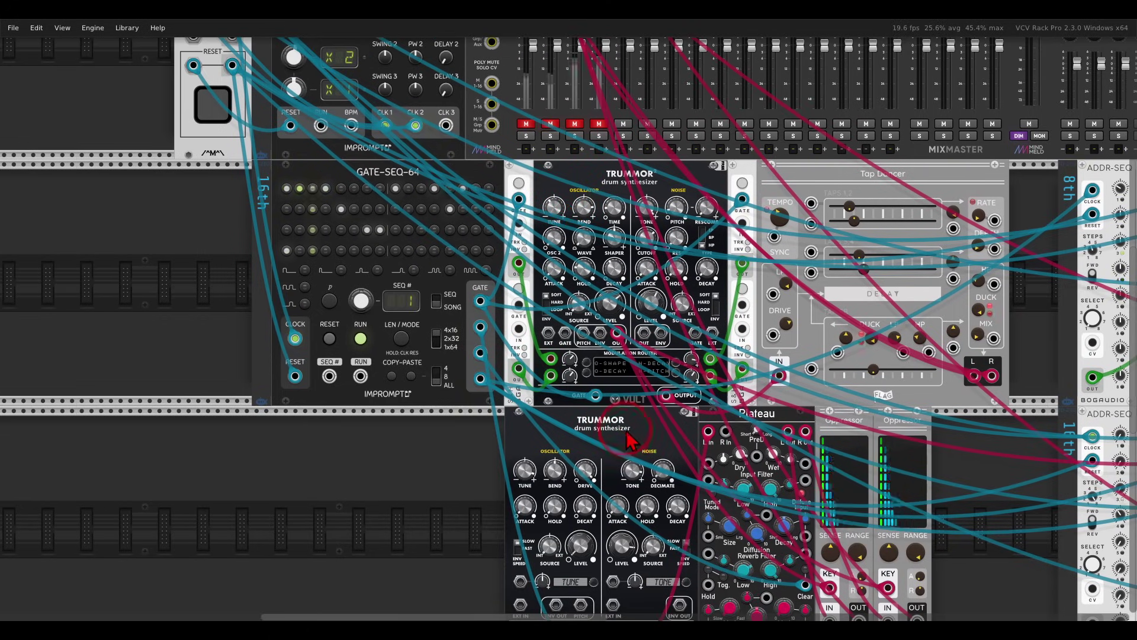
pyautogui.moveTo(709, 434); pyautogui.dragTo(643, 420)
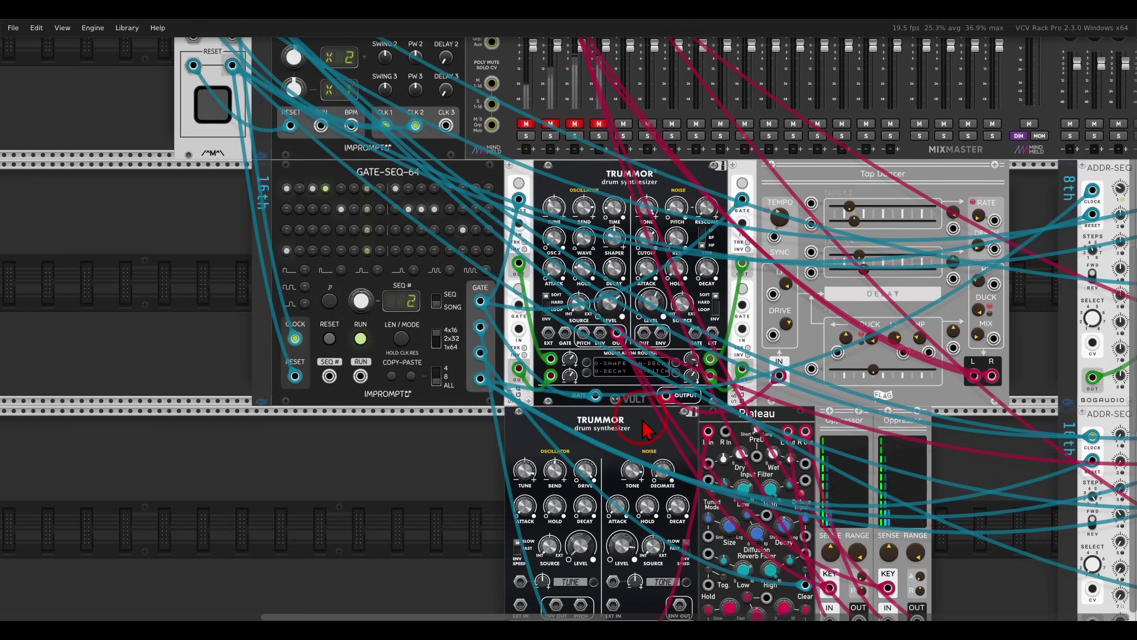
pyautogui.scroll(1, 645, 435)
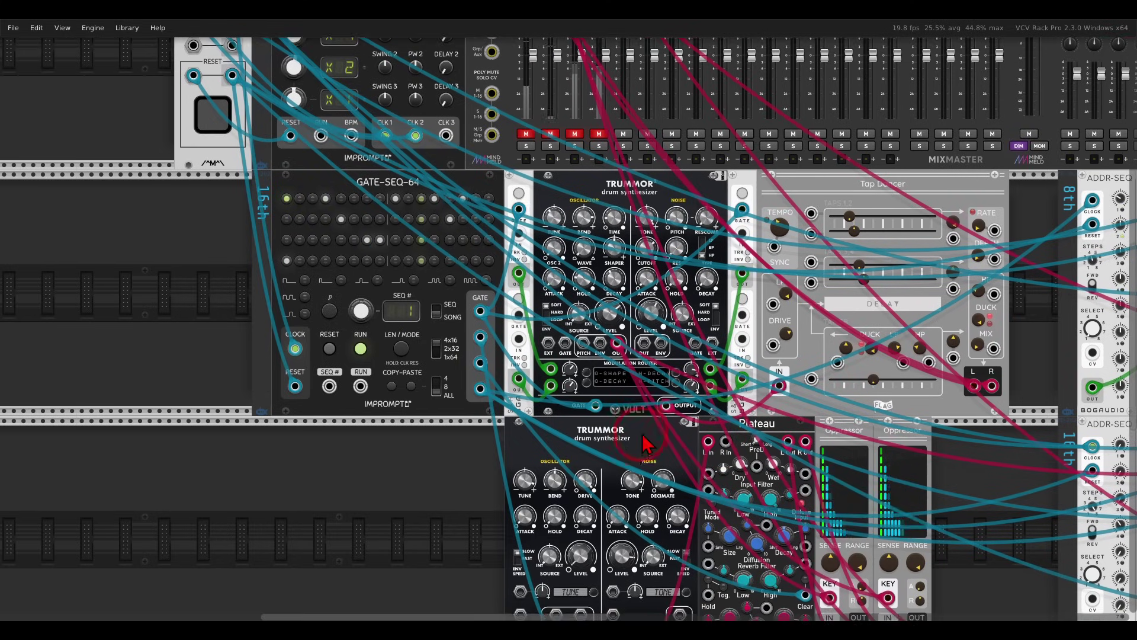
pyautogui.scroll(4, 643, 443)
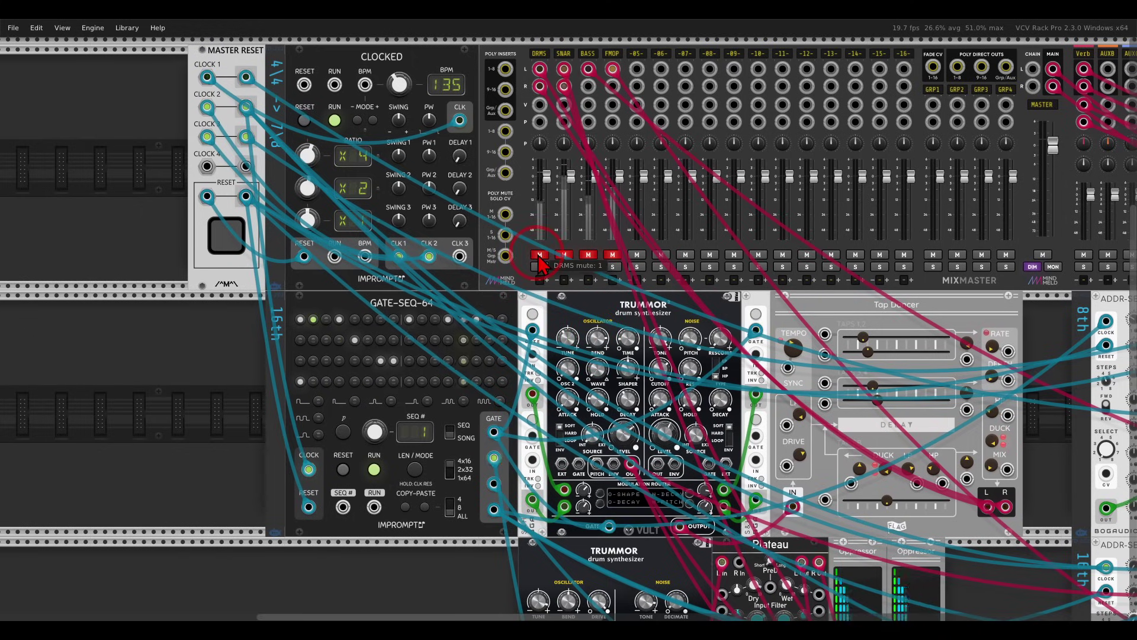
pyautogui.click(539, 255)
pyautogui.click(564, 254)
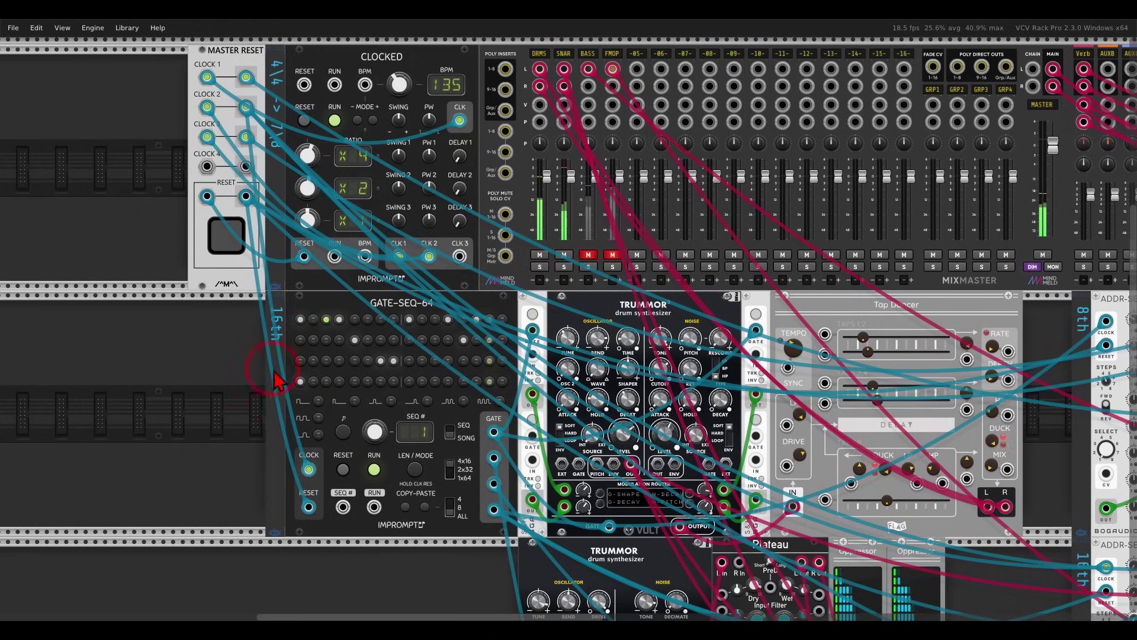
# Examine the 16th-note GATE-SEQ-64 drum patterns and the 8th-note ADDR-SEQ, 8Seq and Percussive Vibration voice
pyautogui.scroll(-2, 270, 373)
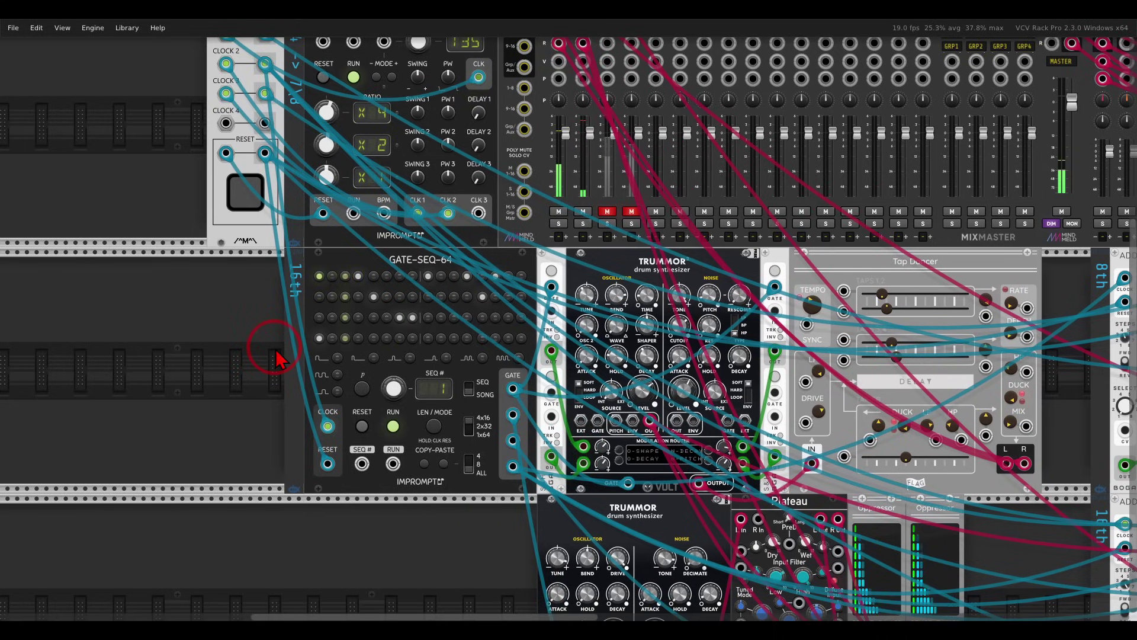
pyautogui.scroll(-3, 277, 359)
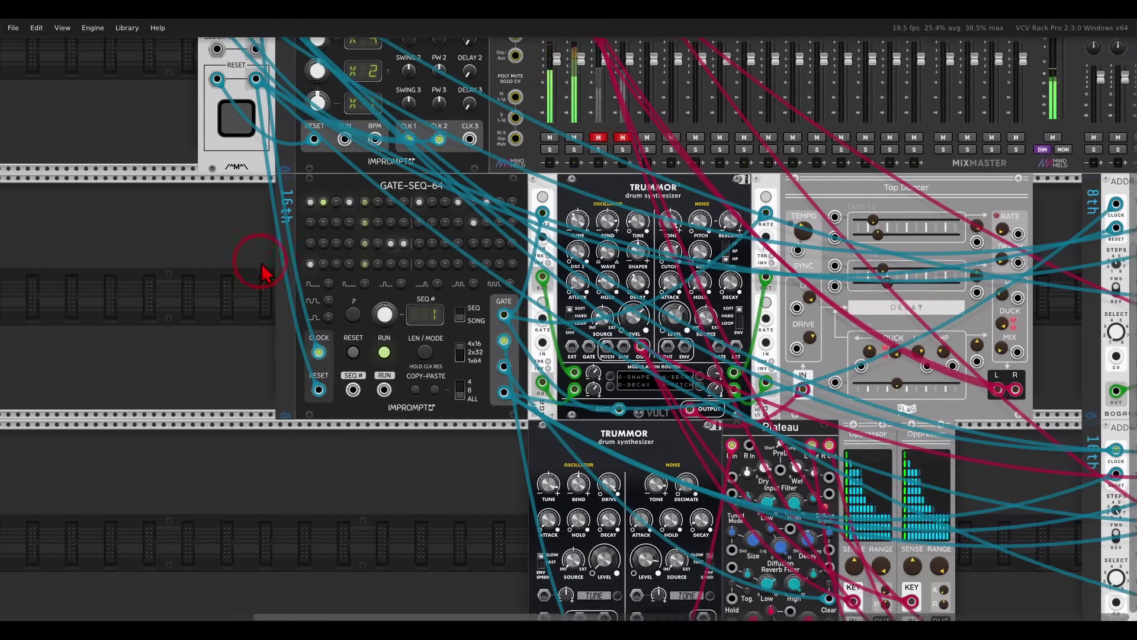
pyautogui.scroll(-3, 263, 273)
pyautogui.hscroll(-1, 270, 296)
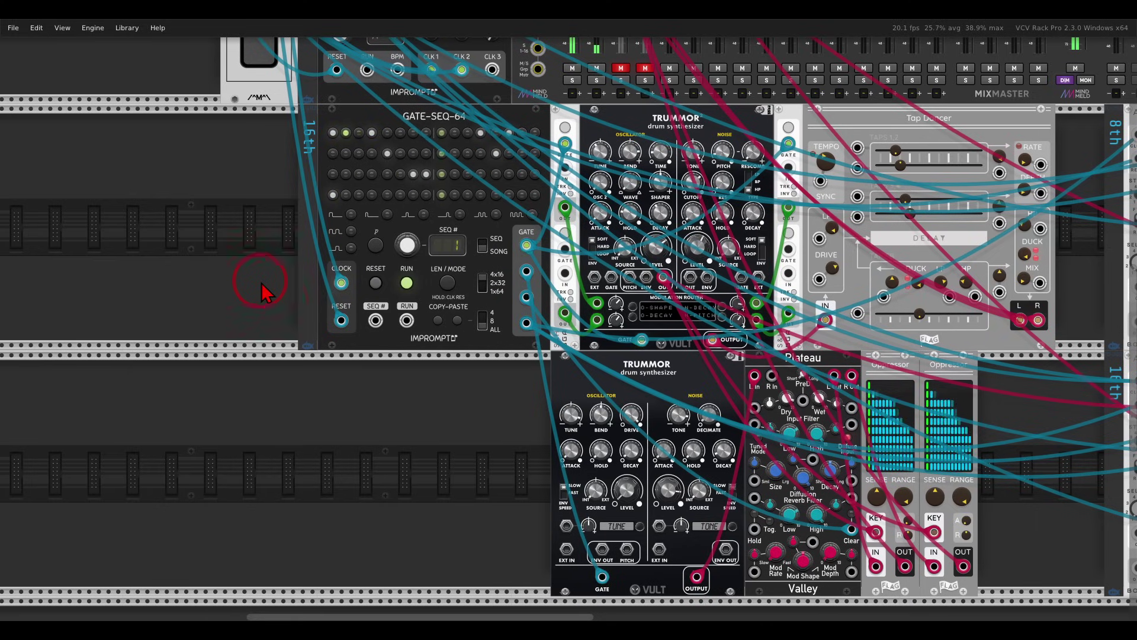
pyautogui.hscroll(5, 264, 290)
pyautogui.scroll(3, 414, 314)
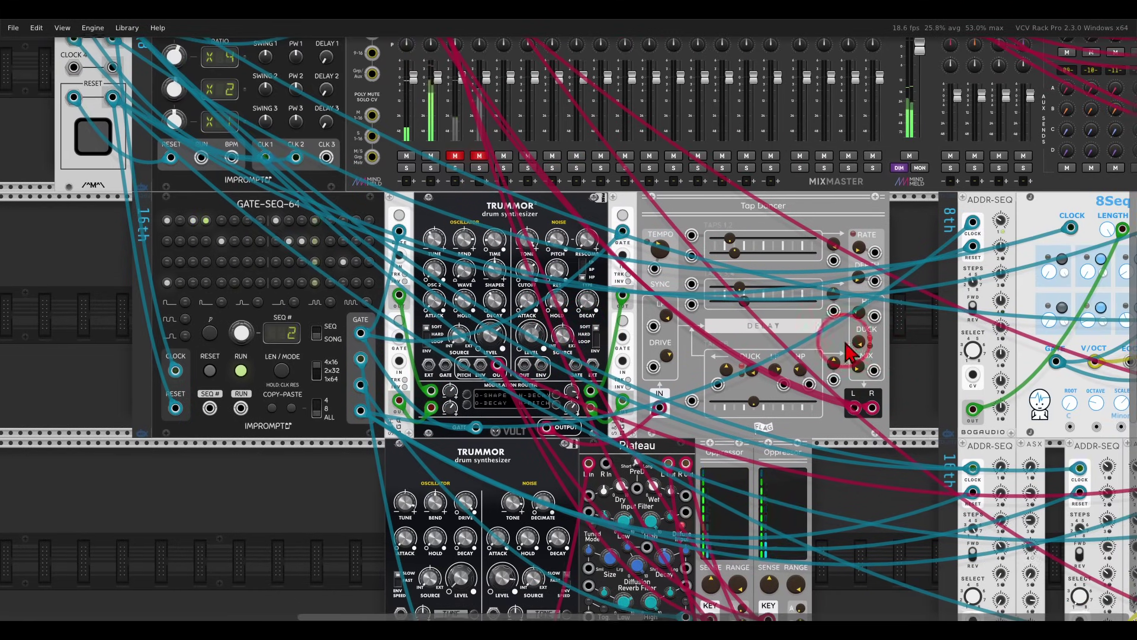
pyautogui.hscroll(15, 851, 353)
pyautogui.scroll(-1, 319, 302)
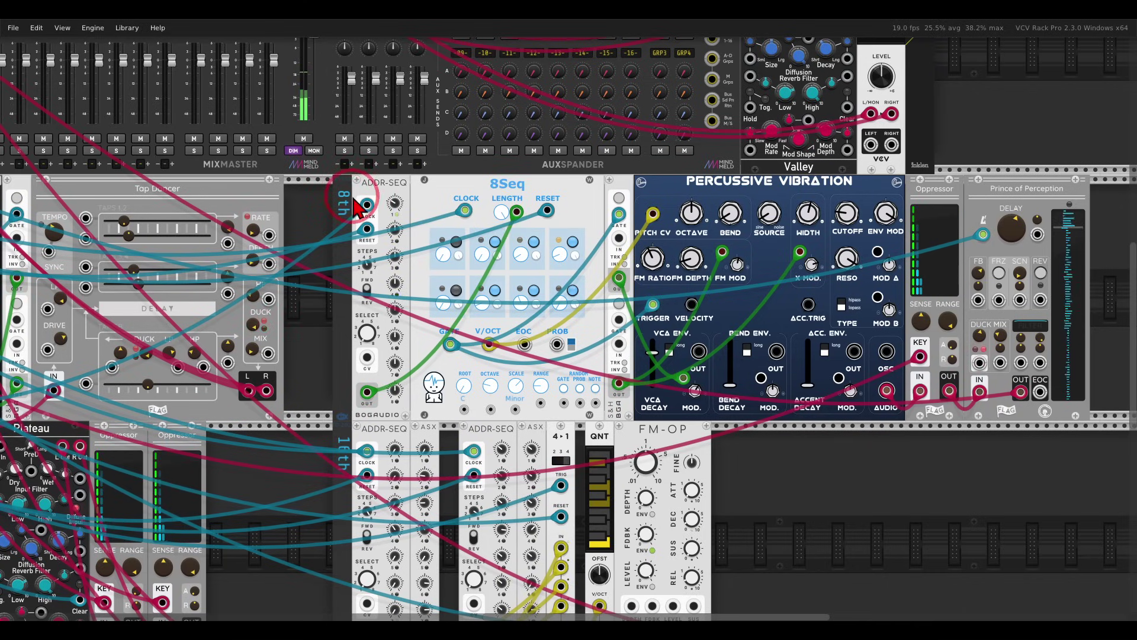
# Unmute the BASS channel on the MixMaster
pyautogui.moveTo(379, 213); pyautogui.dragTo(742, 230)
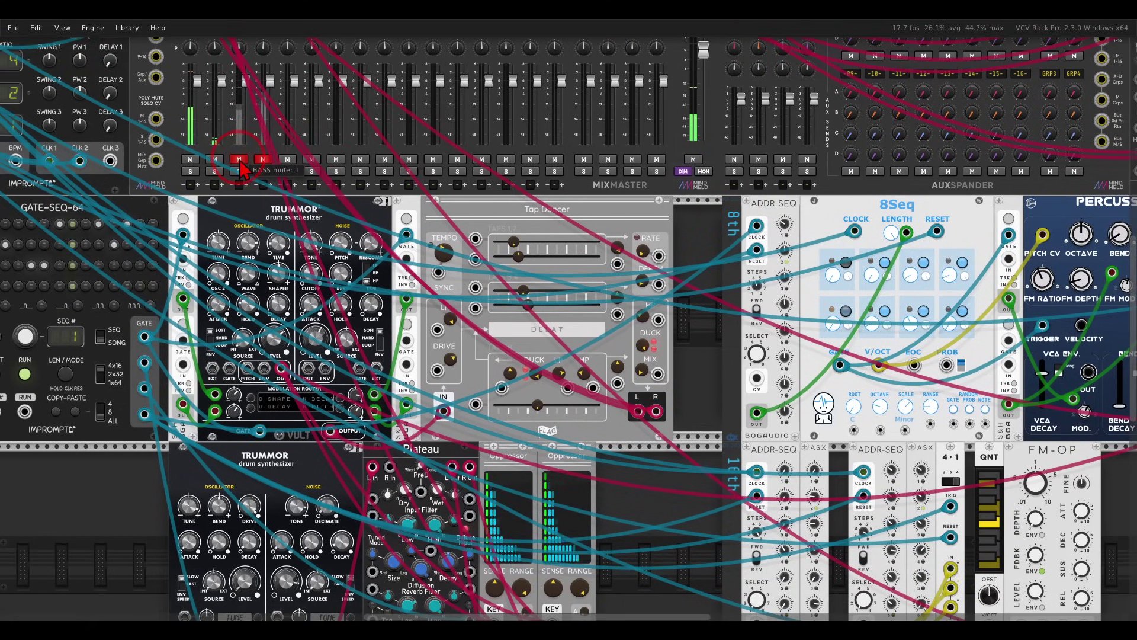
pyautogui.moveTo(693, 343); pyautogui.dragTo(681, 295)
pyautogui.scroll(-2, 736, 300)
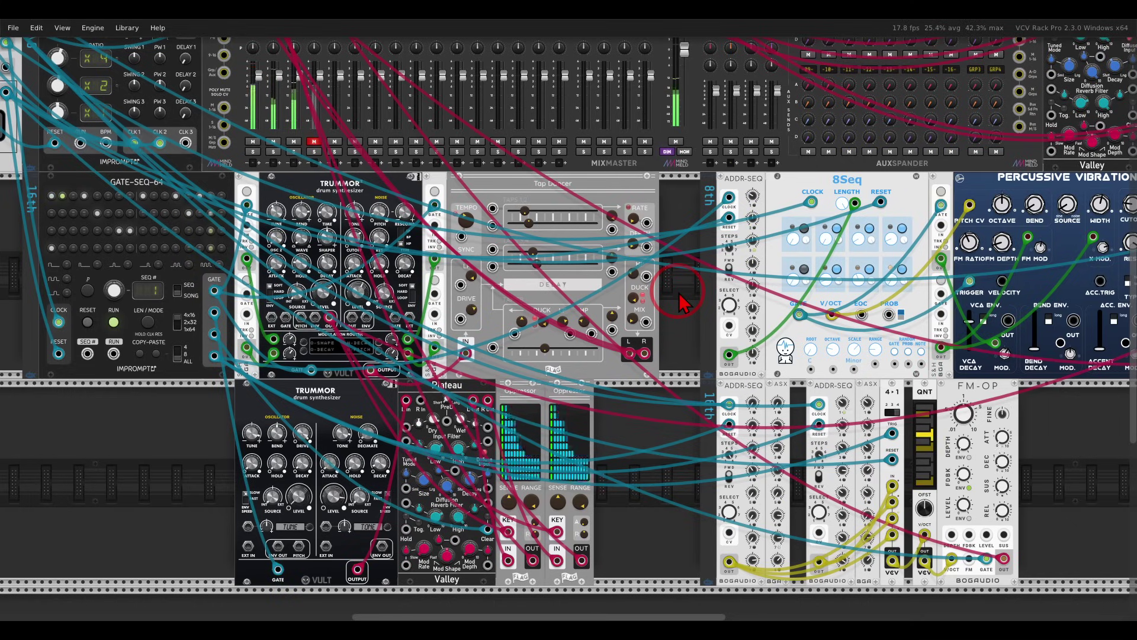
# Examine the 16th-note ADDR-SEQ pair, the 4-1 switch's trigger source and its inputs beside the FM-OP voice
pyautogui.scroll(-5, 681, 303)
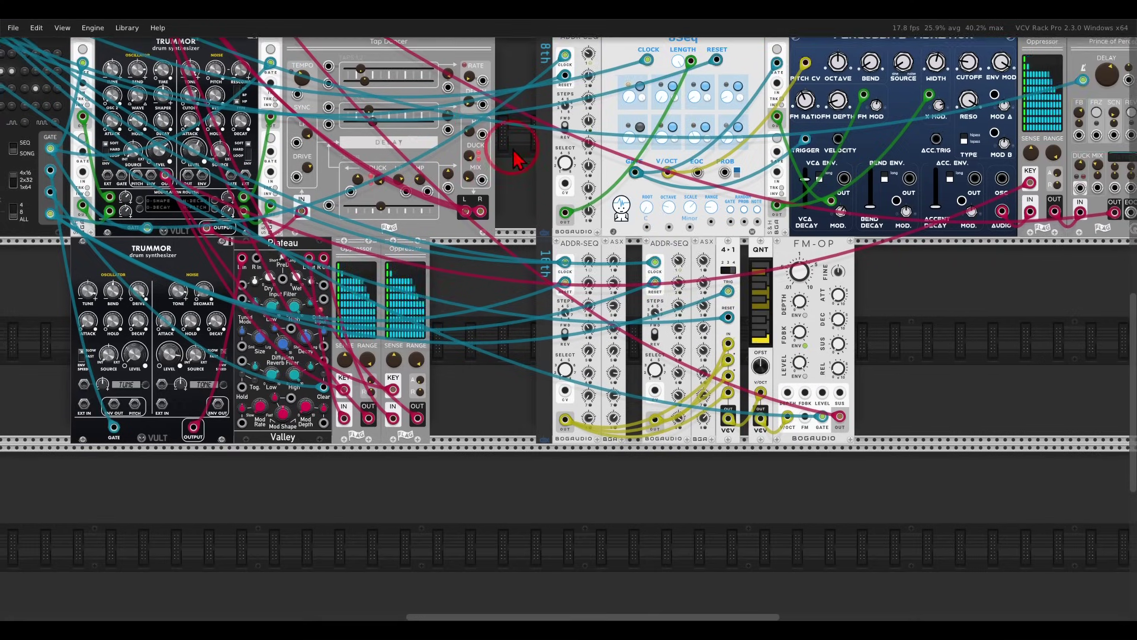
pyautogui.scroll(3, 691, 322)
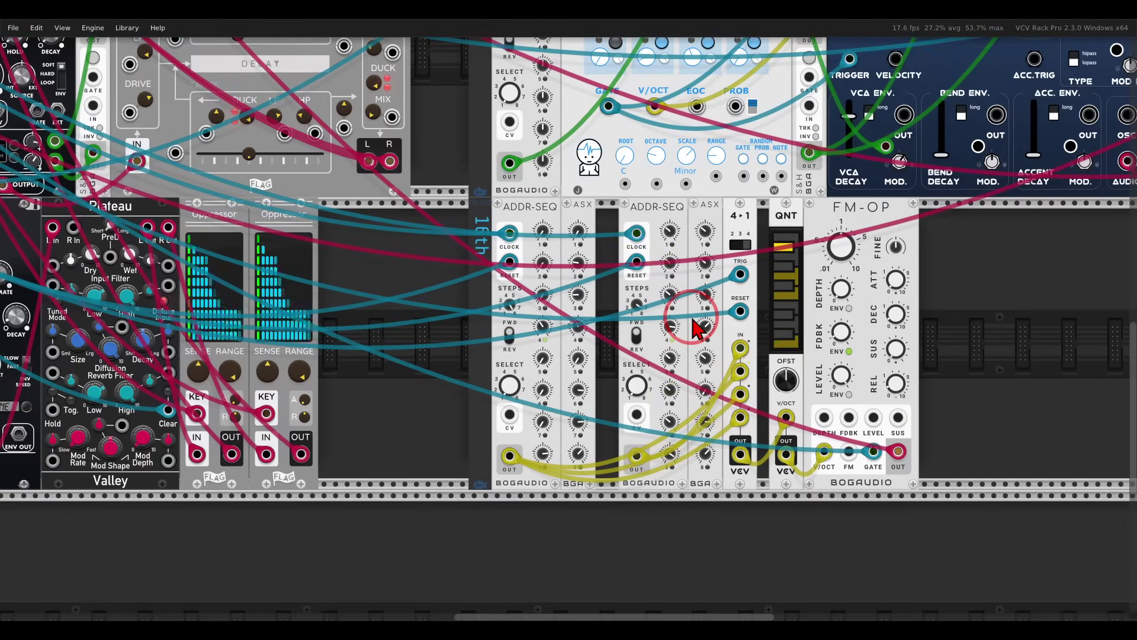
pyautogui.scroll(2, 744, 246)
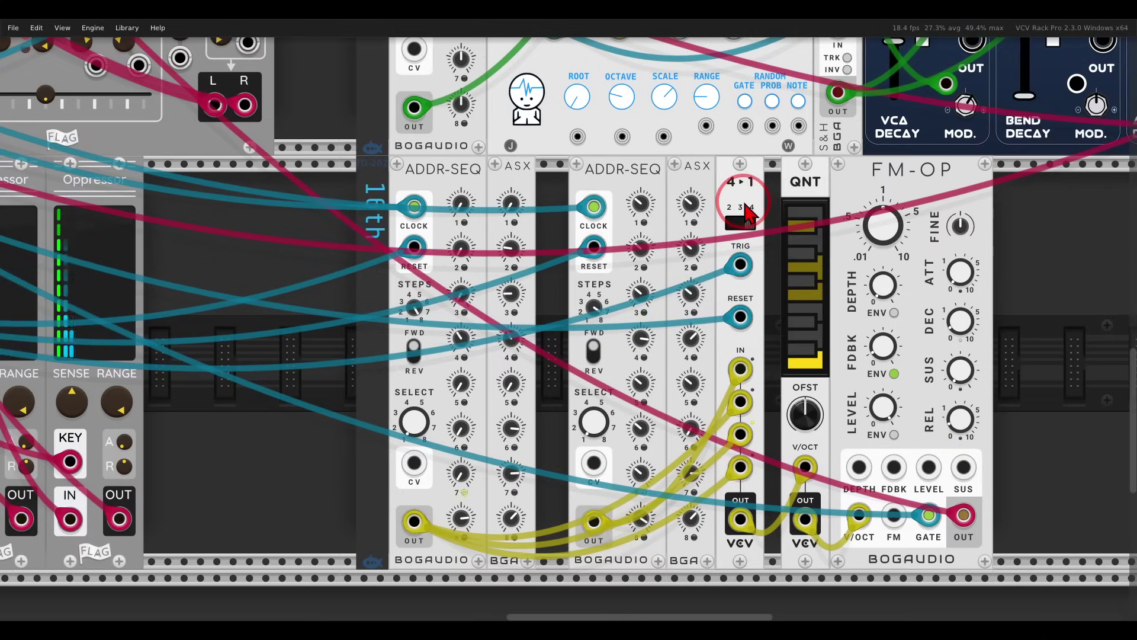
pyautogui.scroll(-1, 745, 213)
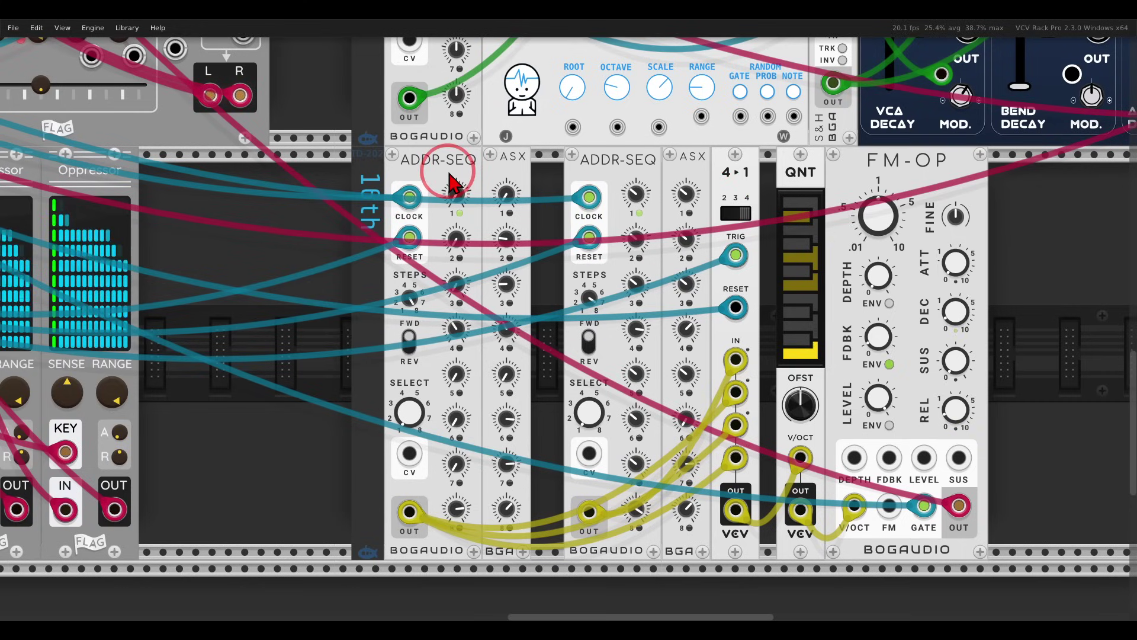
pyautogui.moveTo(636, 205)
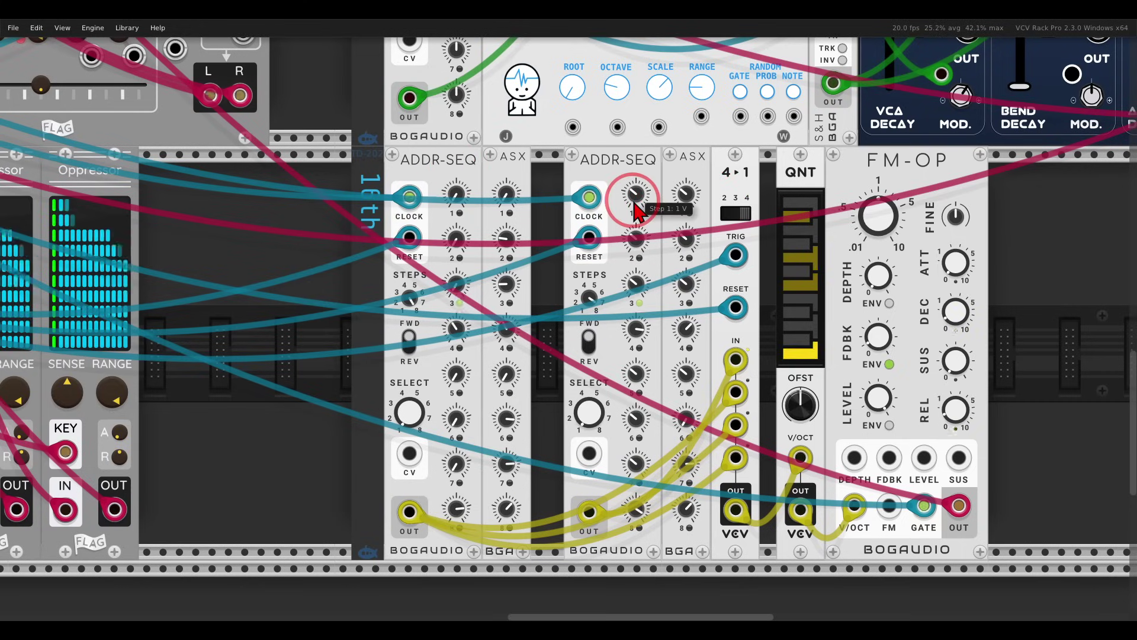
pyautogui.moveTo(735, 261)
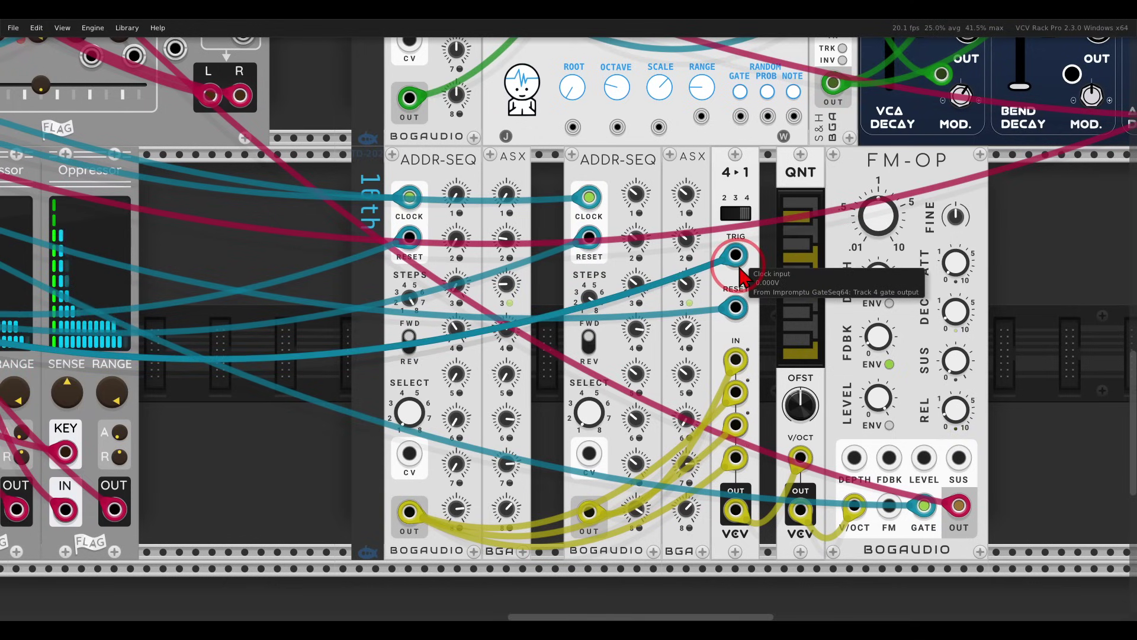
pyautogui.moveTo(741, 436)
# Unmute the FMOP channel on the MixMaster and return to the 16th-note ADDR-SEQ and FM-OP voice
pyautogui.scroll(-5, 740, 436)
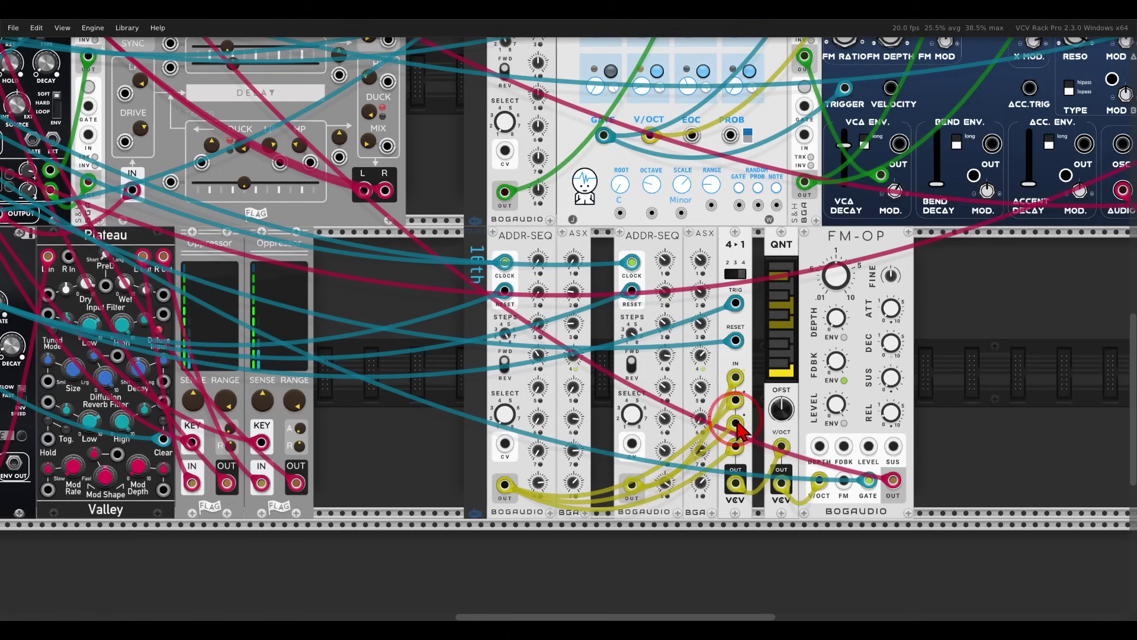
pyautogui.scroll(3, 649, 376)
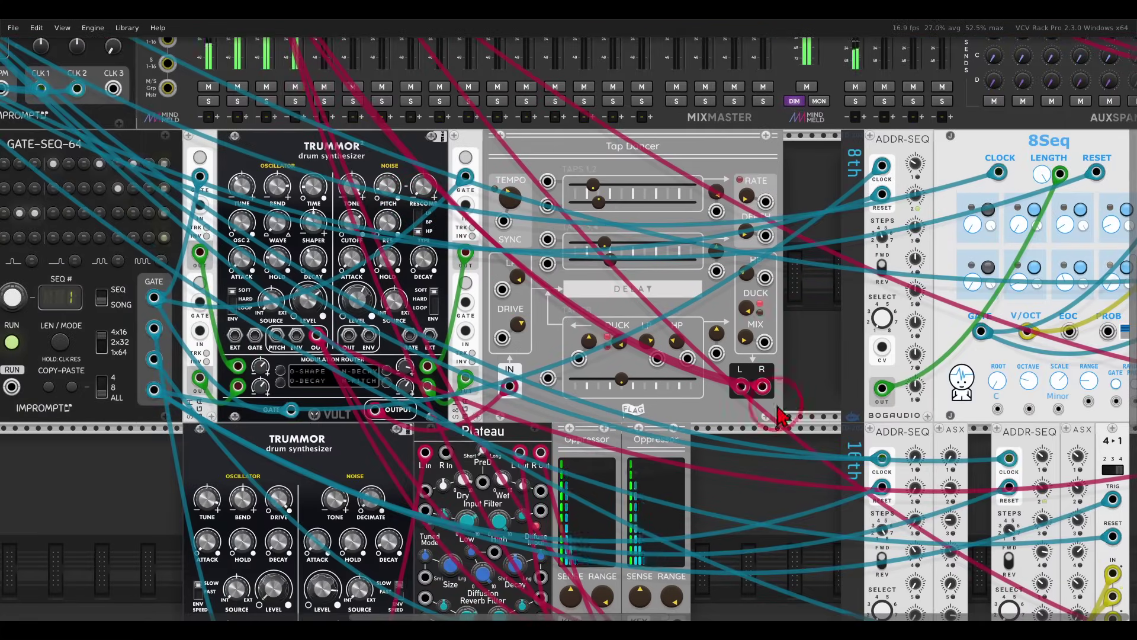
pyautogui.hscroll(10, 649, 376)
pyautogui.scroll(-5, 648, 376)
pyautogui.scroll(1, 699, 332)
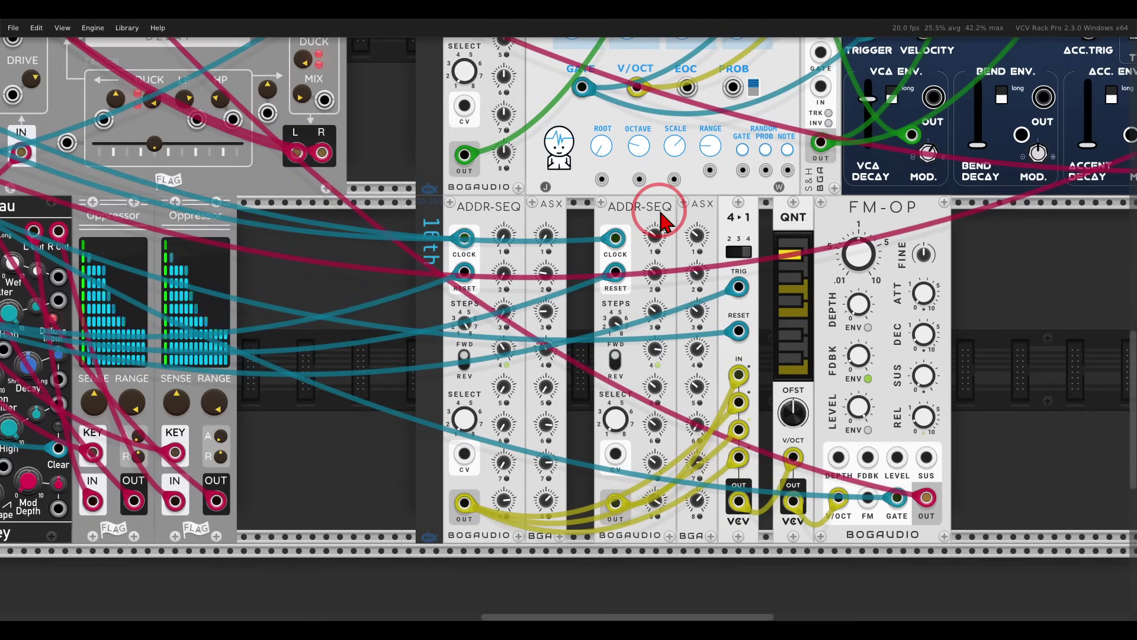
# Look over the complete 4/4 to 7/8 patch while all four channels play
pyautogui.scroll(-3, 651, 219)
pyautogui.scroll(-2, 641, 213)
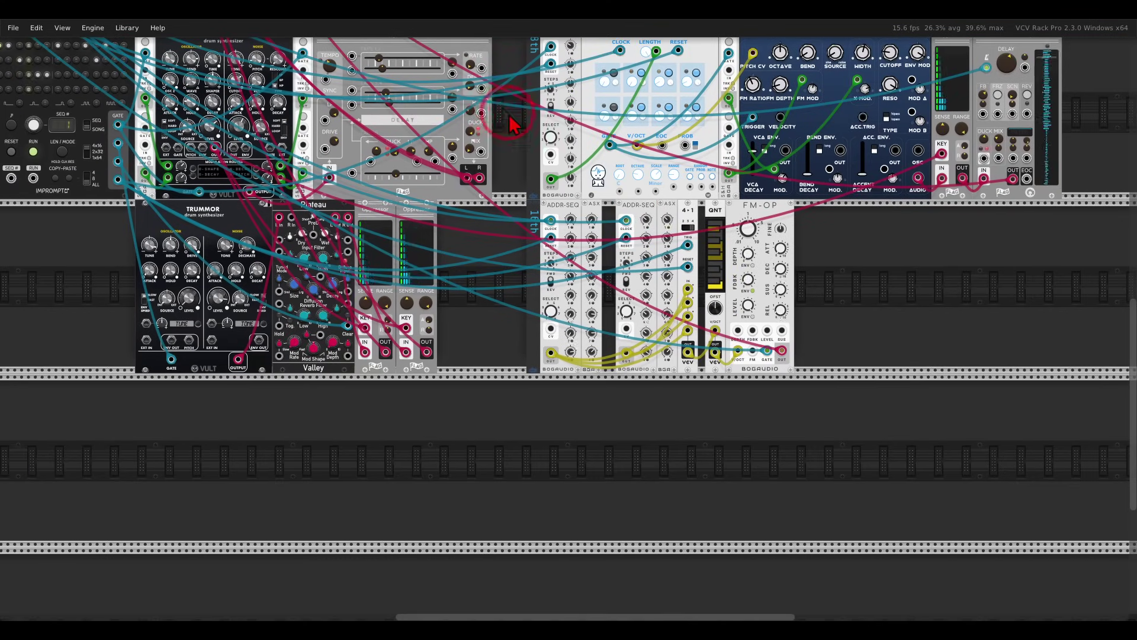
pyautogui.moveTo(508, 119); pyautogui.dragTo(560, 308)
pyautogui.scroll(-2, 560, 302)
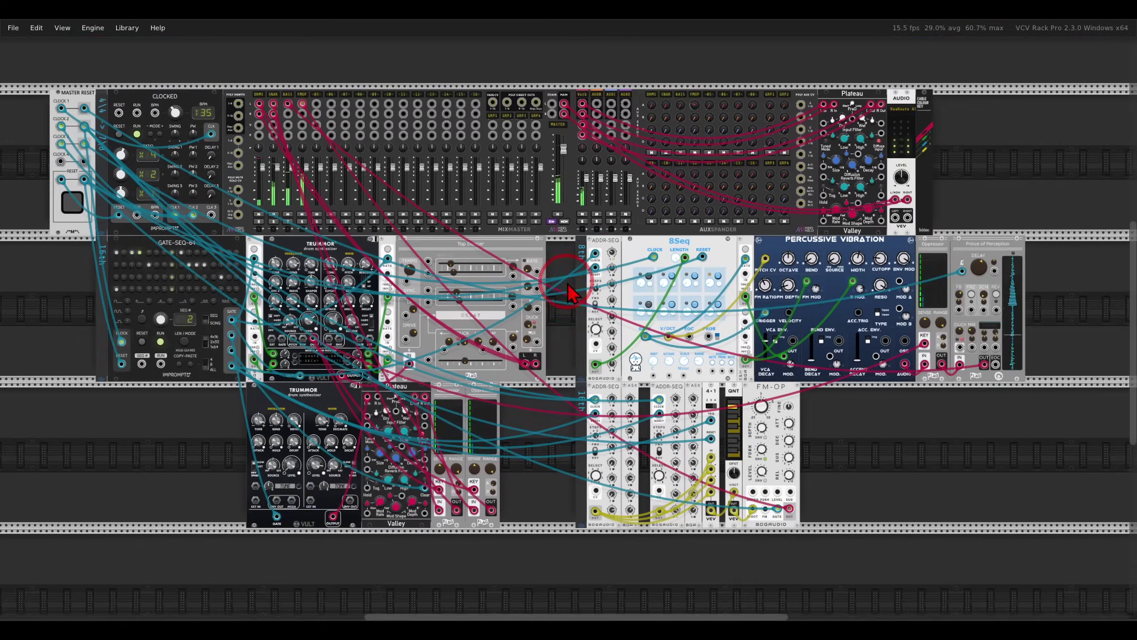
pyautogui.scroll(1, 578, 297)
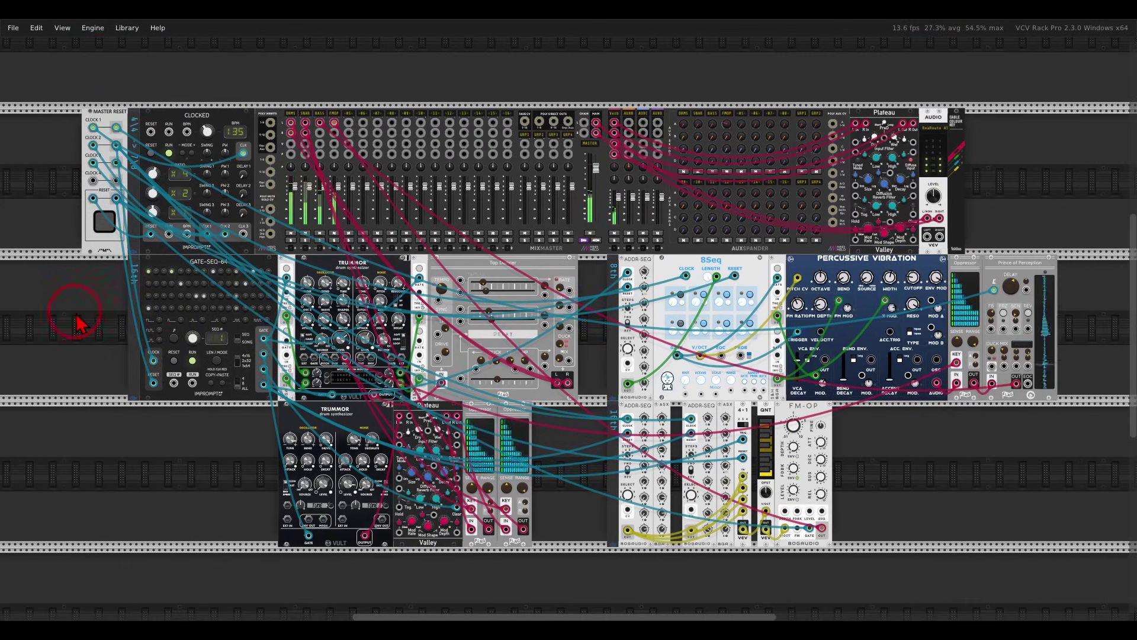